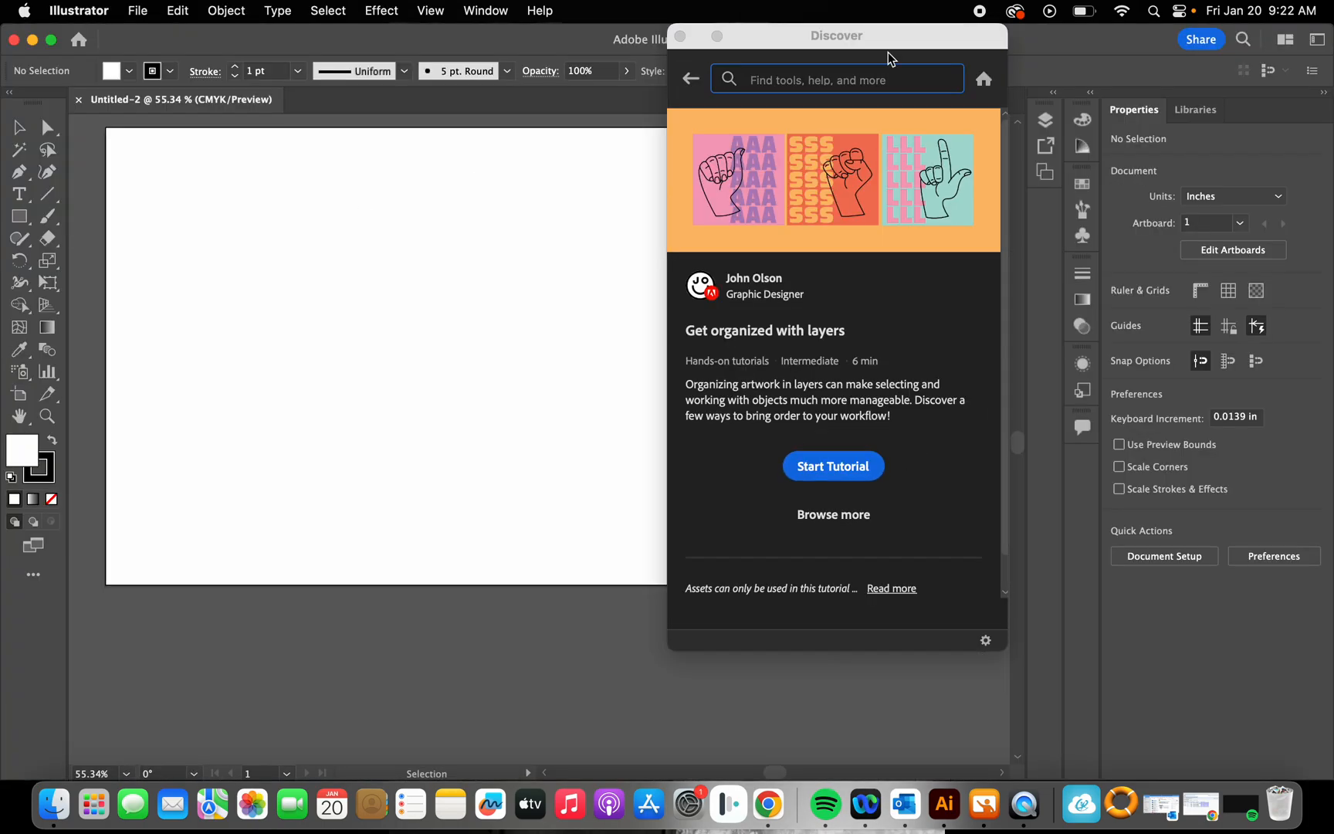
Step: Move the Discover window off the artboard and start the "Get organized with layers" tutorial
left_click_drag(932, 40, 1106, 58)
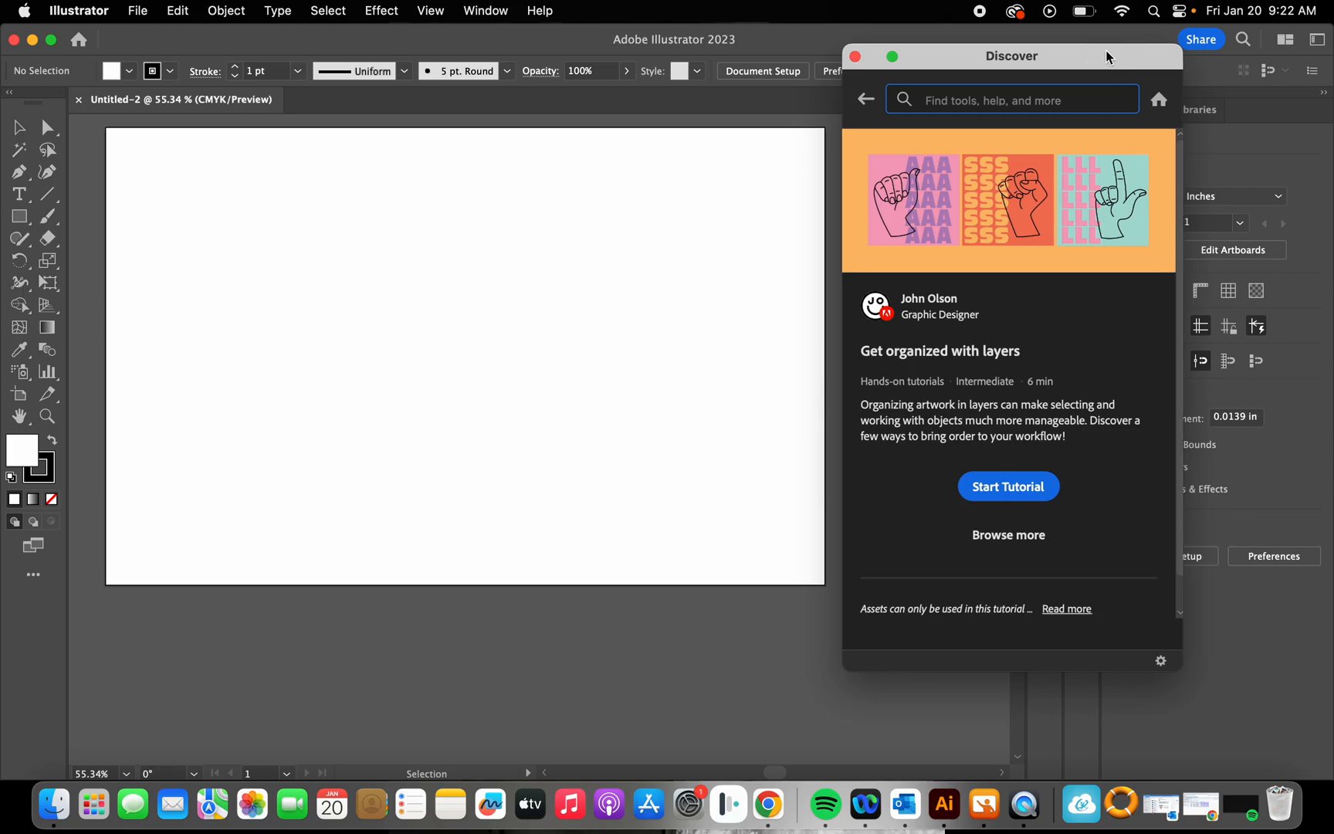
mouse_move(1052, 55)
left_mouse_down()
mouse_move(1050, 36)
mouse_move(1049, 54)
left_mouse_up()
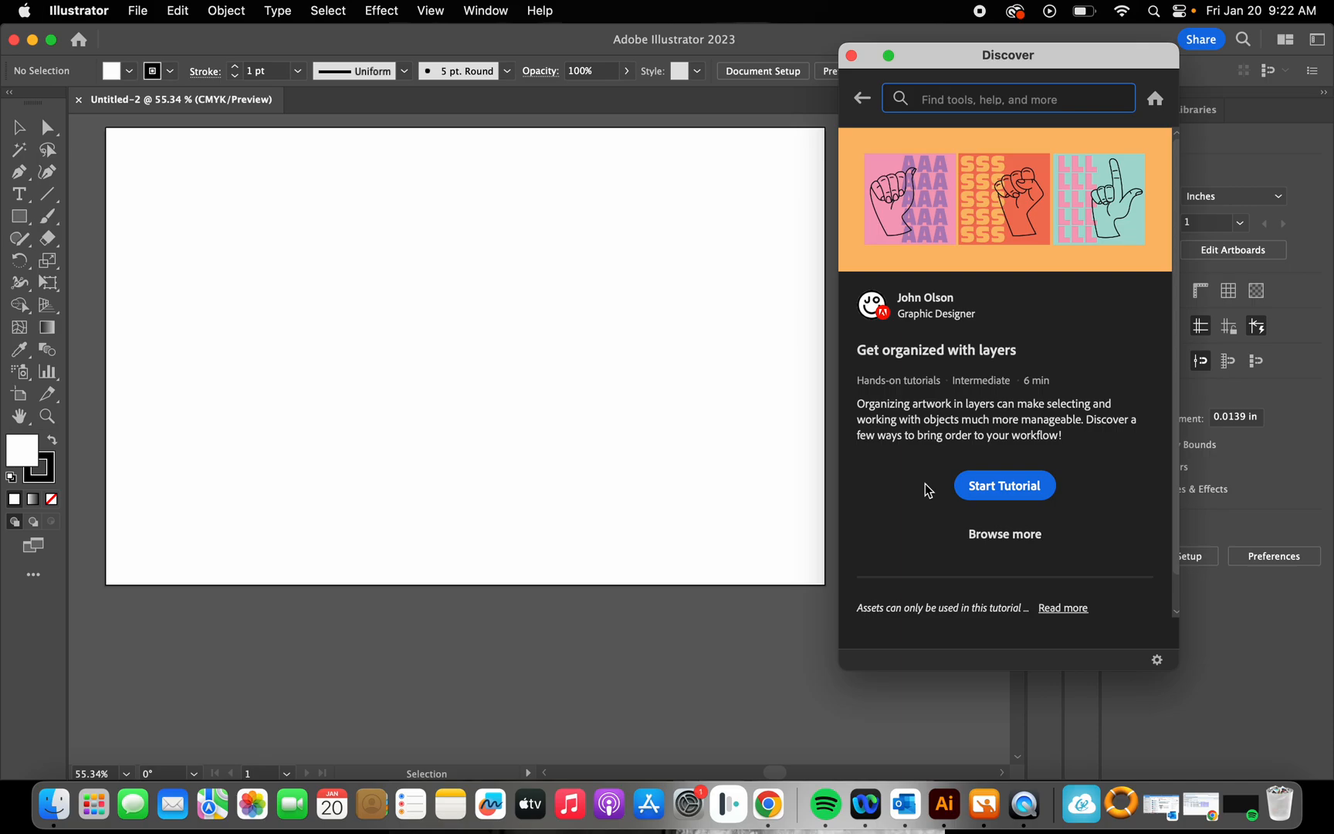
left_click(995, 489)
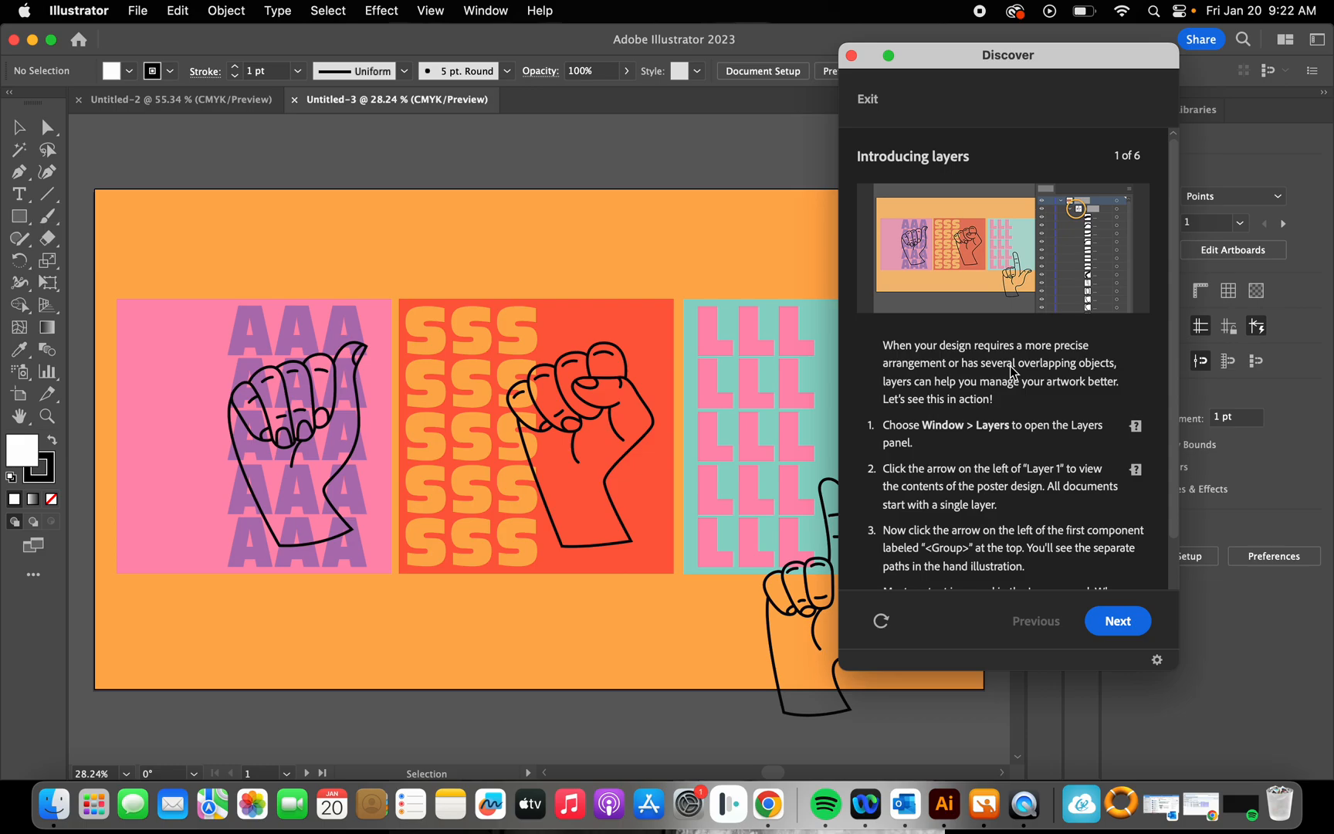
Step: Display the Layers panel clear of the tutorial window and expand Layer 1 to list its contents
scroll(1012, 372, "down", 2)
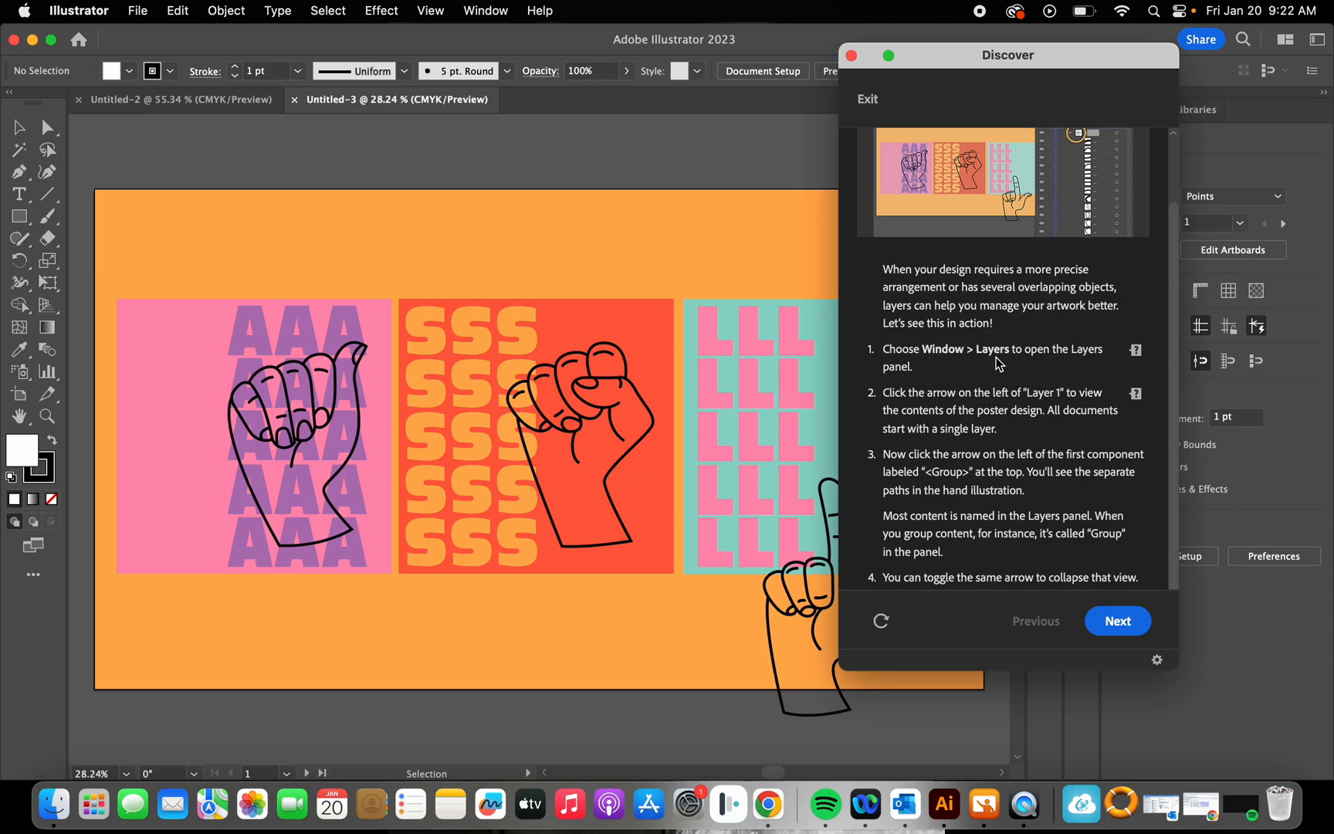
left_click(1136, 355)
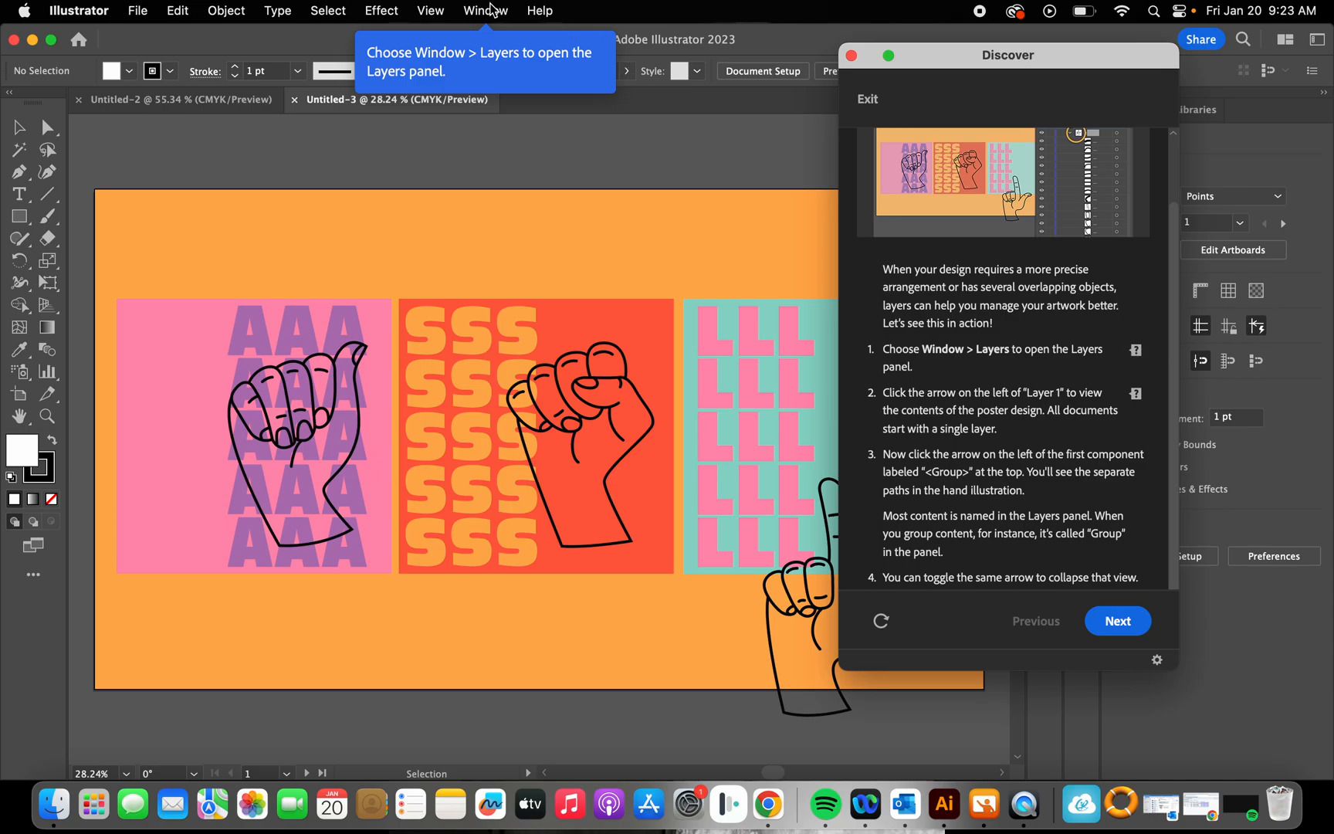
left_click(488, 11)
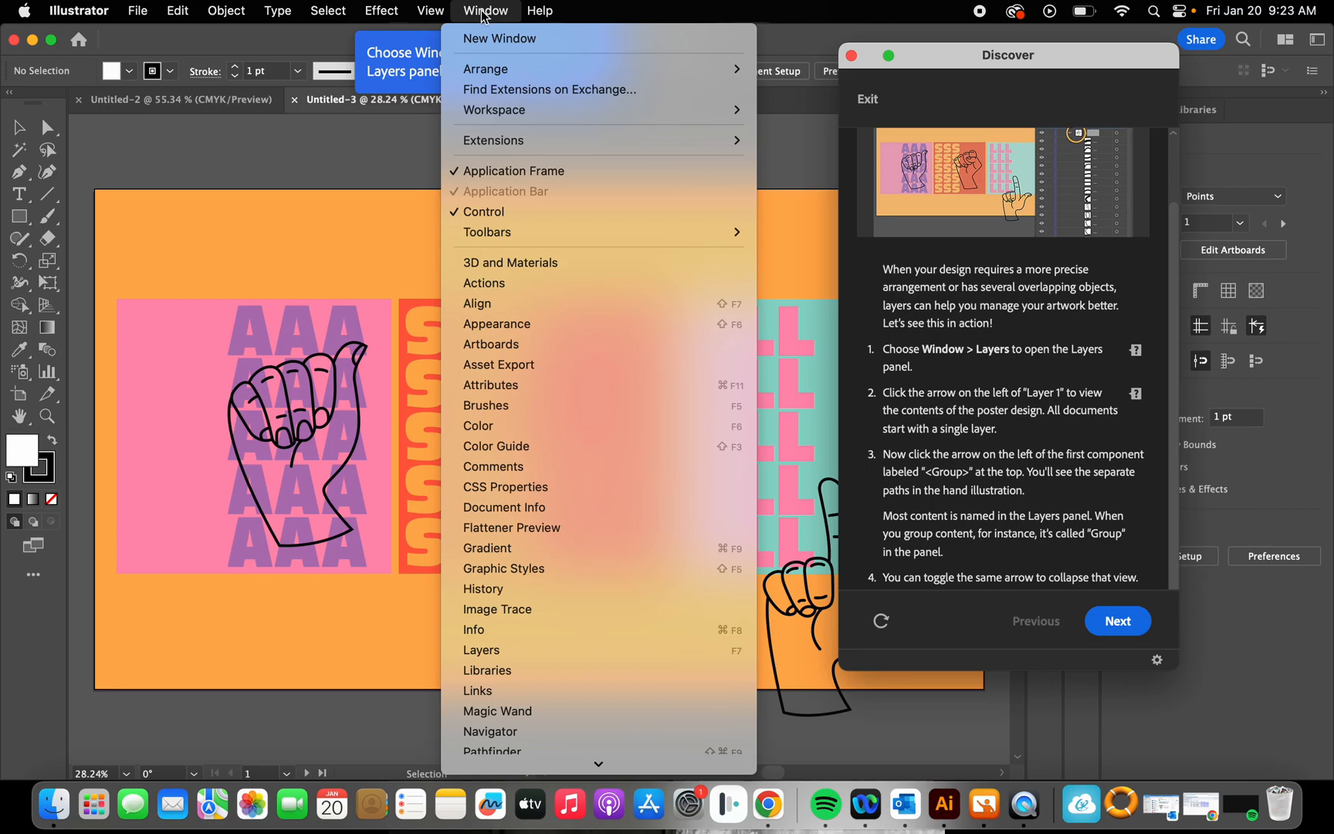
left_click(511, 650)
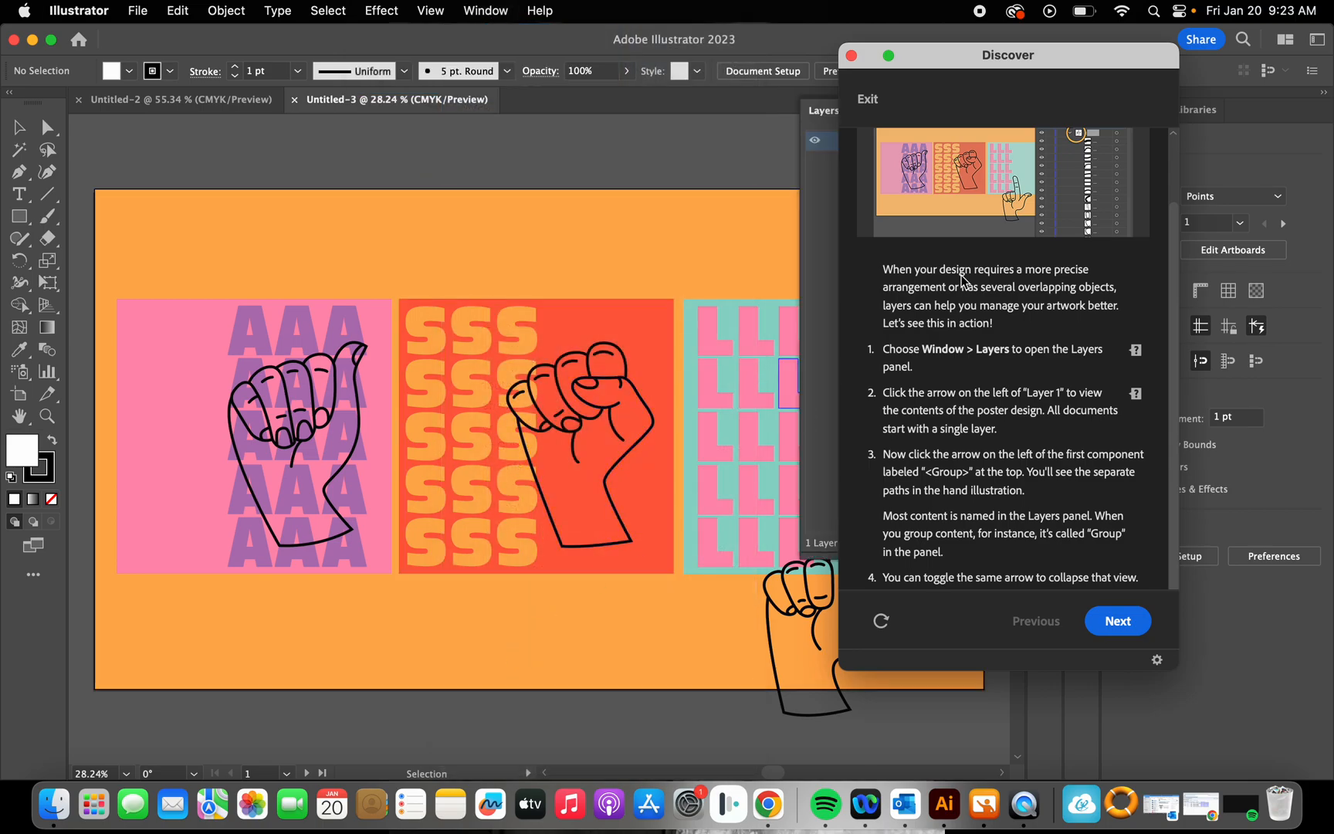
left_click_drag(1059, 56, 251, 63)
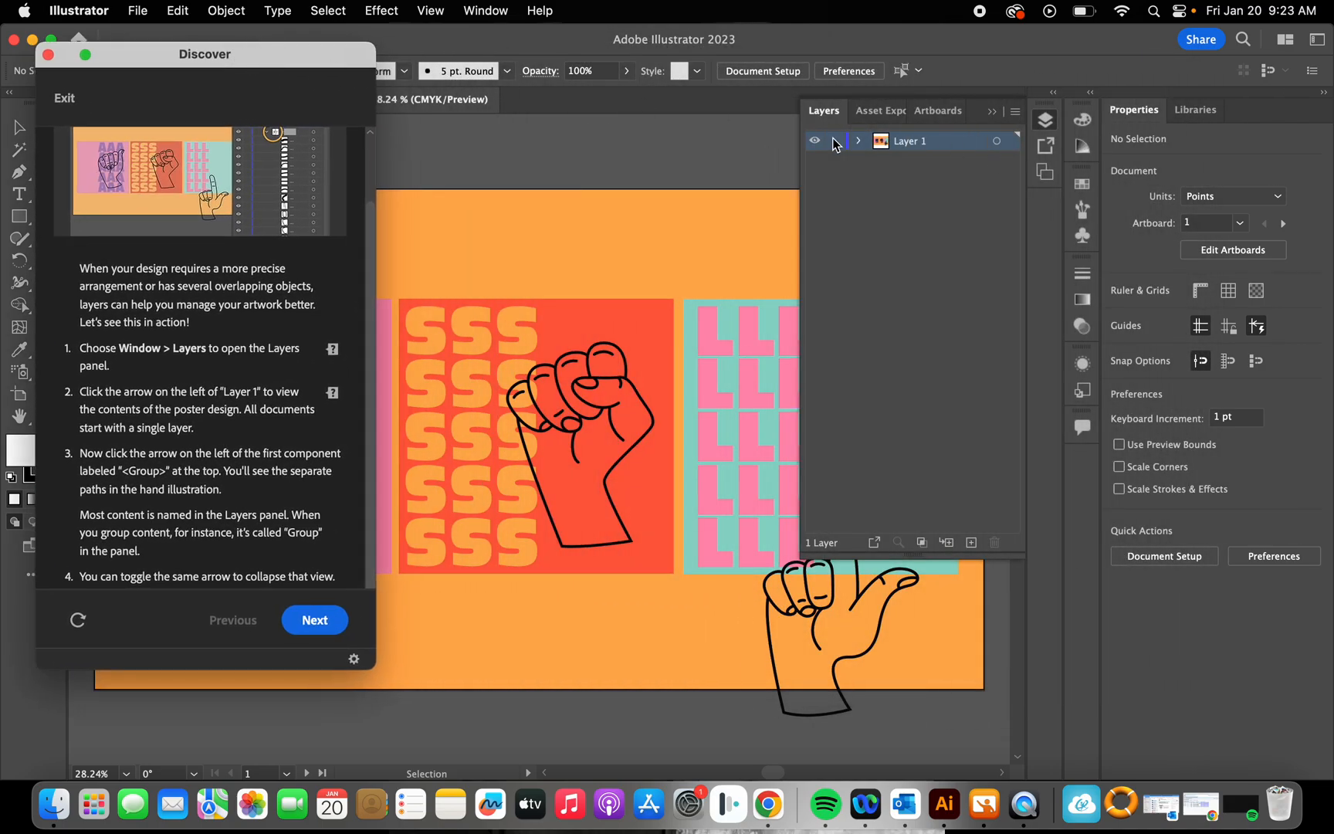
left_click(854, 256)
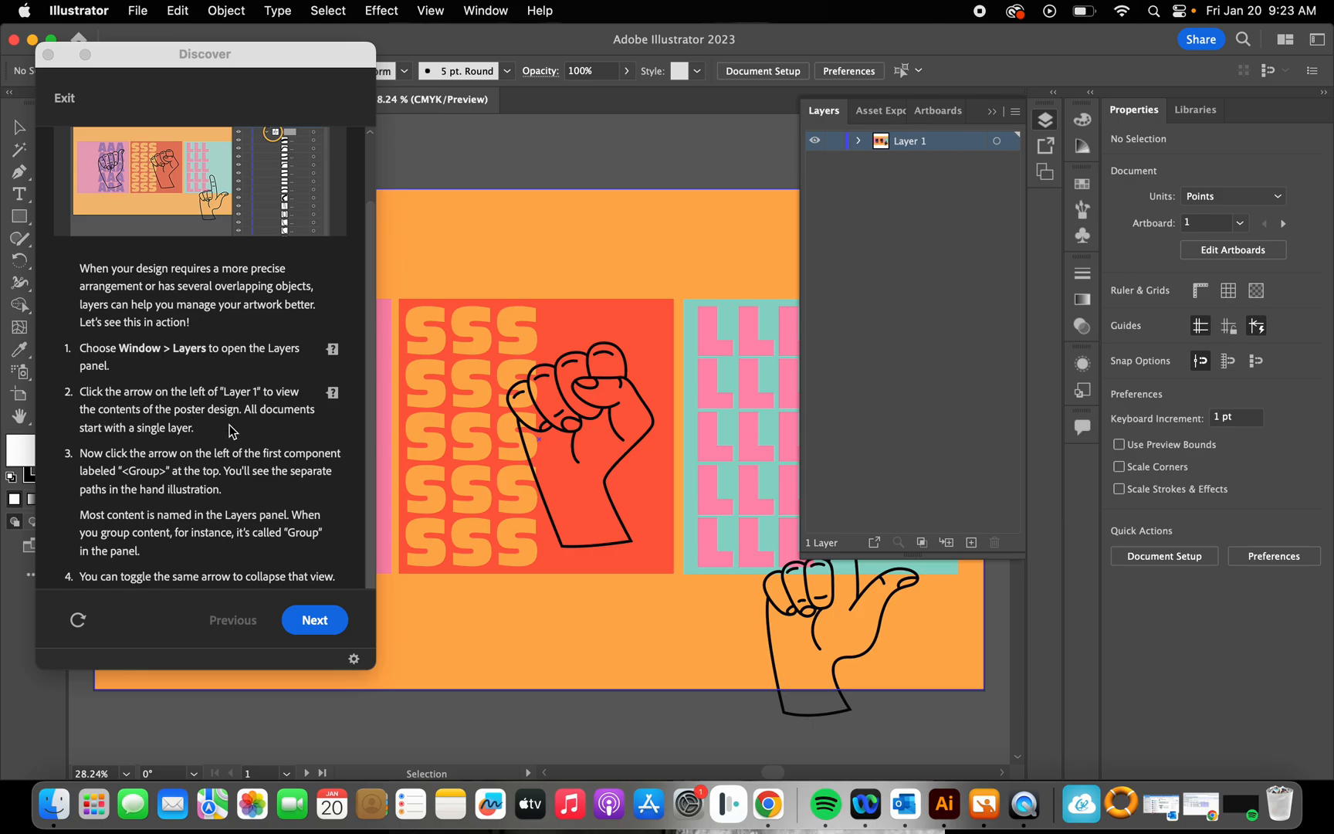
left_click(858, 142)
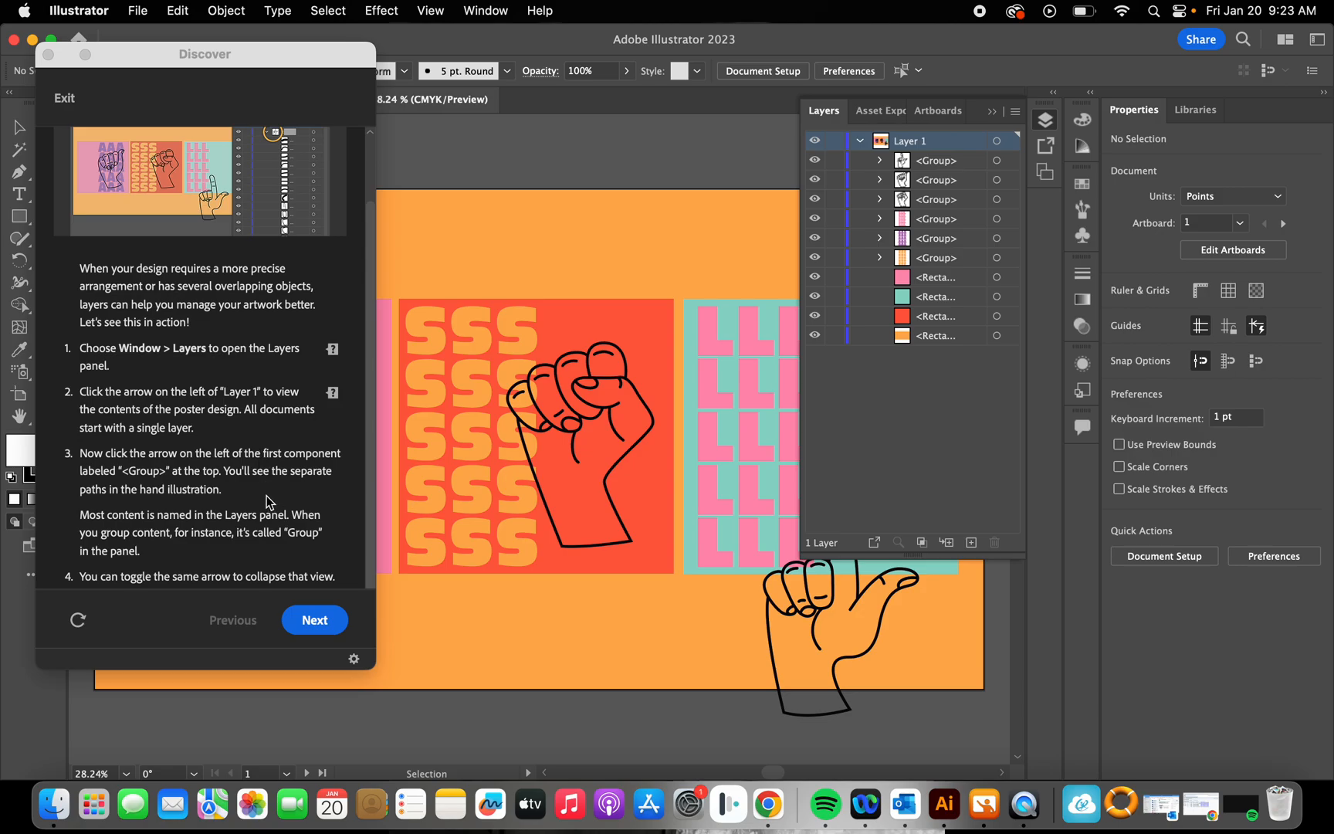
Step: Move the tutorial window down to uncover the artwork, and hide and reshow the topmost hand group
left_click(880, 161)
left_click(880, 160)
left_click(281, 68)
left_click_drag(281, 68, 367, 618)
left_click(944, 162)
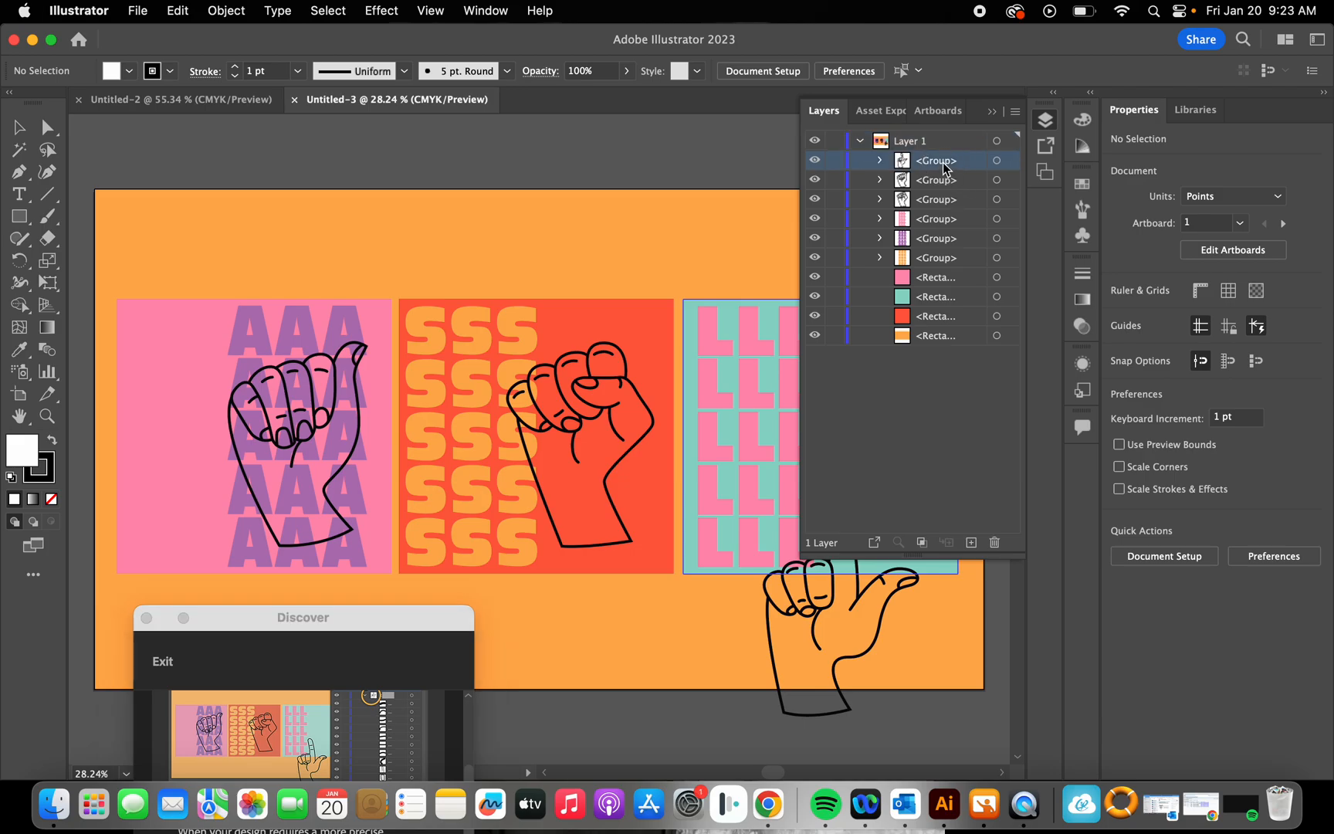
left_click(815, 161)
left_click(816, 162)
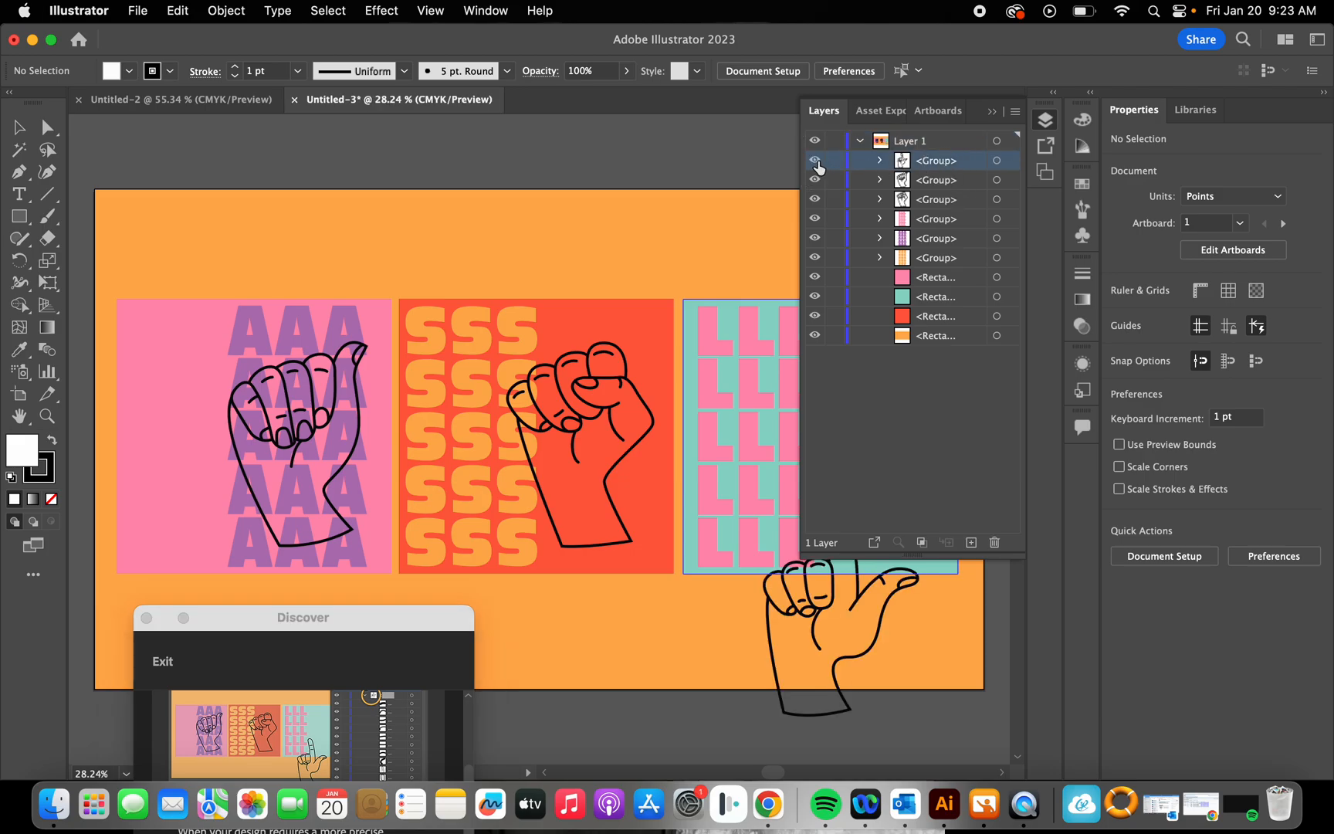
Step: Inspect the separate paths inside the topmost hand group, collapse it and bring the tutorial instructions back into view
left_click(879, 160)
left_click(914, 186)
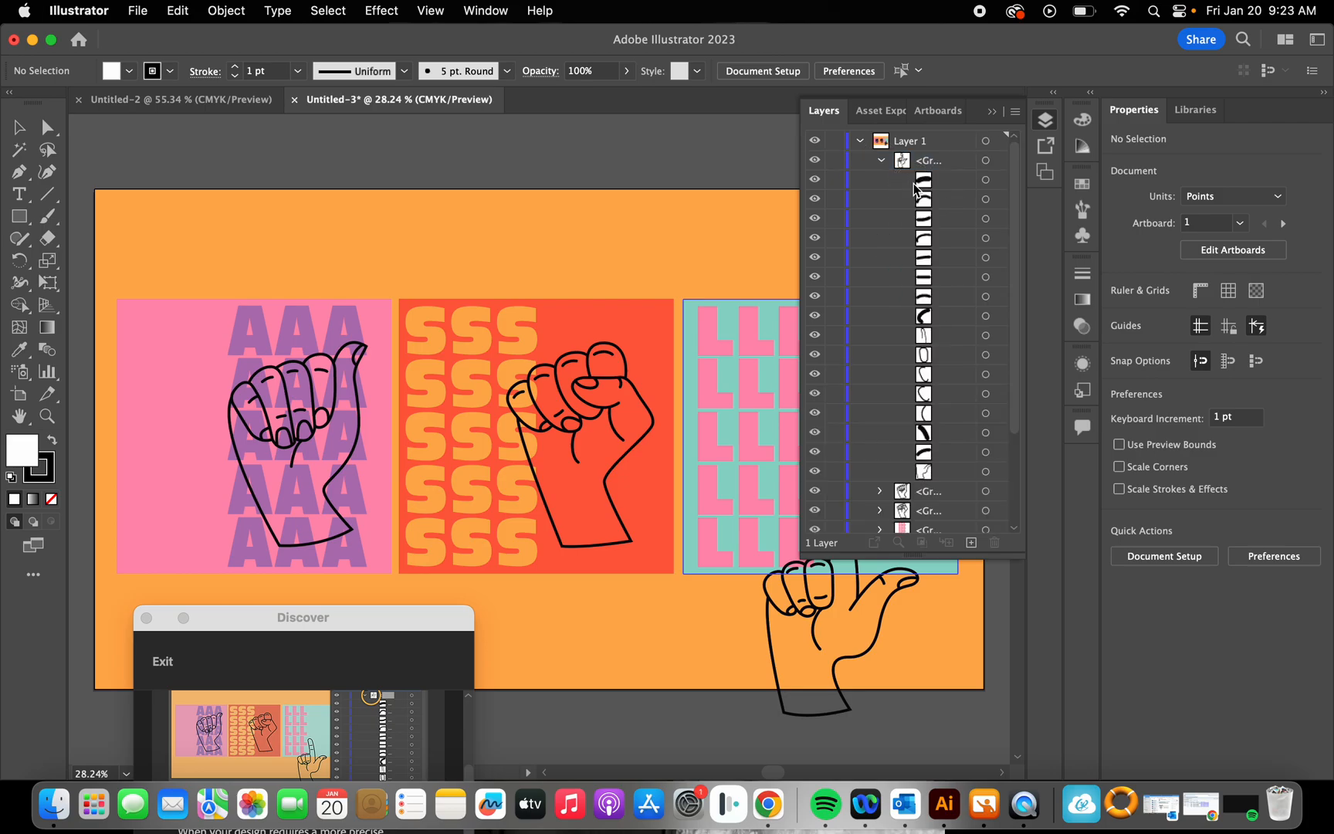
left_click(925, 186)
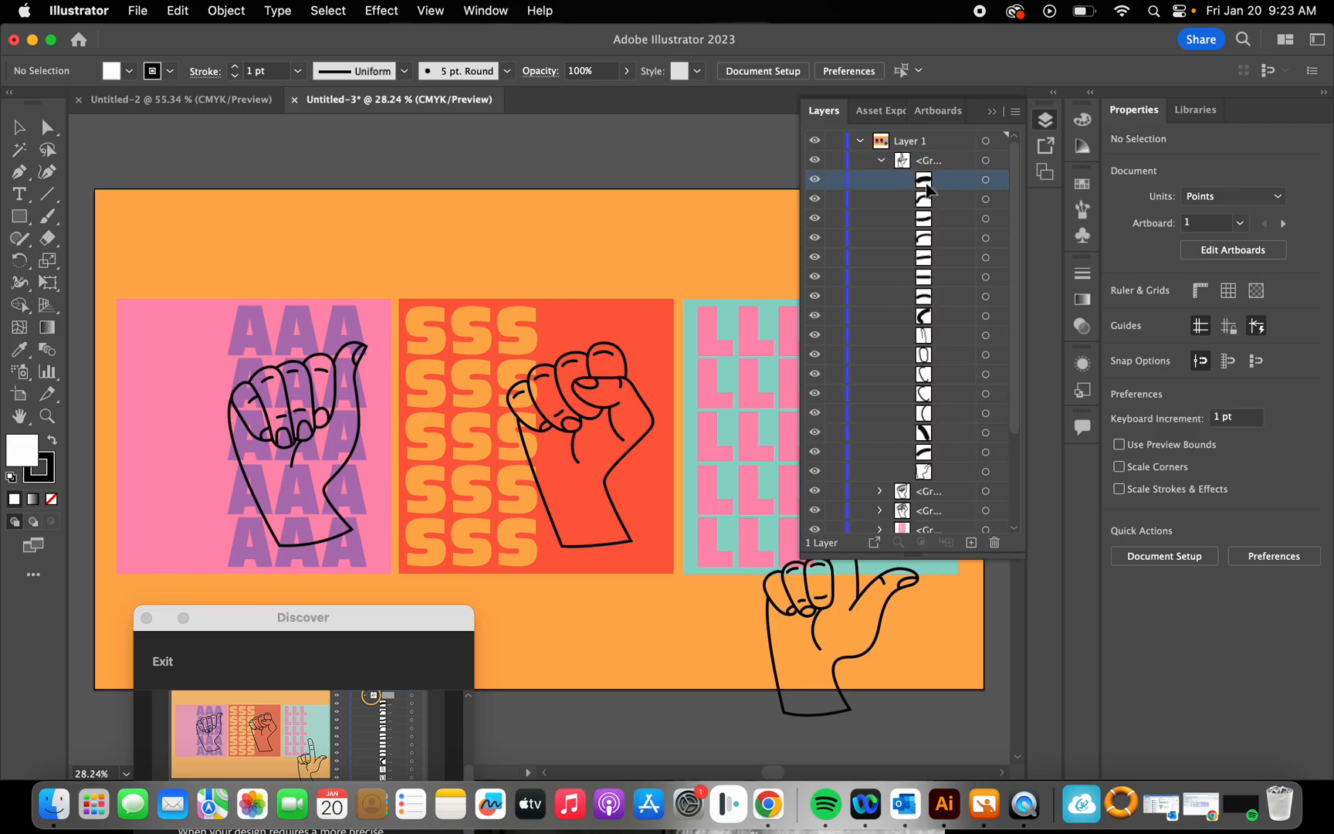
left_click(926, 292)
left_click(881, 160)
left_click_drag(386, 606, 342, 43)
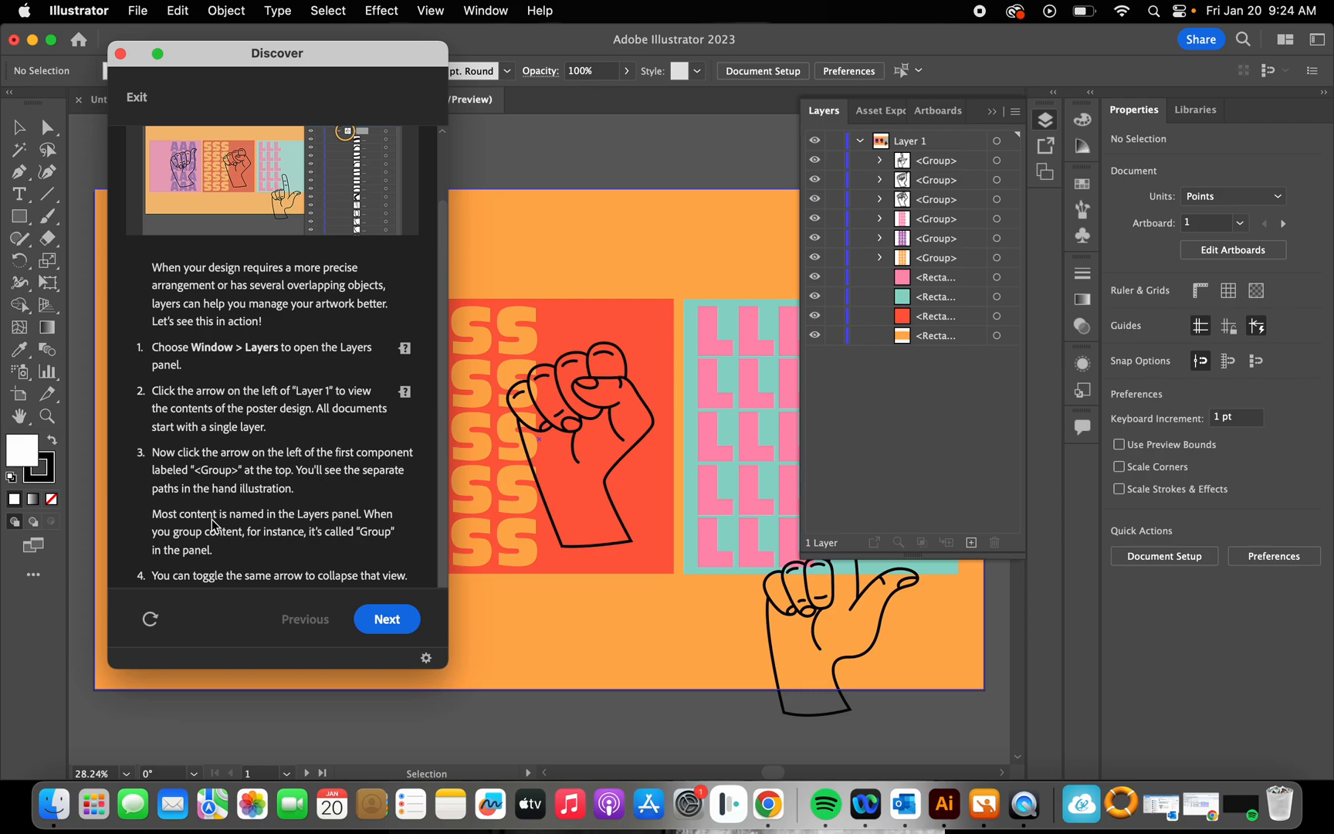
Step: Go through the groups and the first rectangle listed in Layer 1 one by one to see how content is named
left_click(273, 507)
left_click(959, 160)
left_click(959, 179)
left_click(959, 199)
left_click(958, 219)
left_click(960, 238)
left_click(957, 257)
left_click(957, 276)
left_click(954, 162)
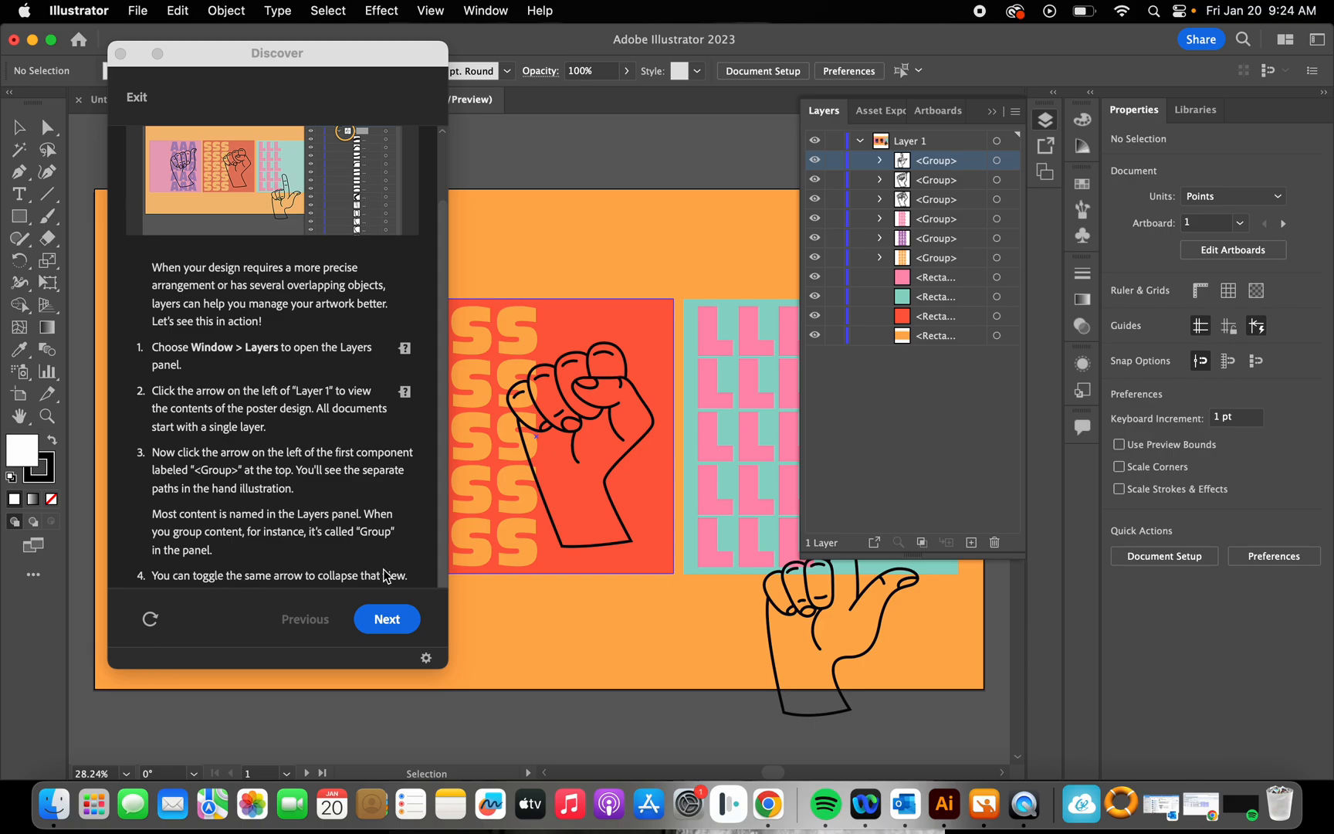
Step: Toggle the topmost hand group open and closed to compare its expanded and collapsed views
left_click(882, 162)
left_click(883, 163)
left_click(882, 162)
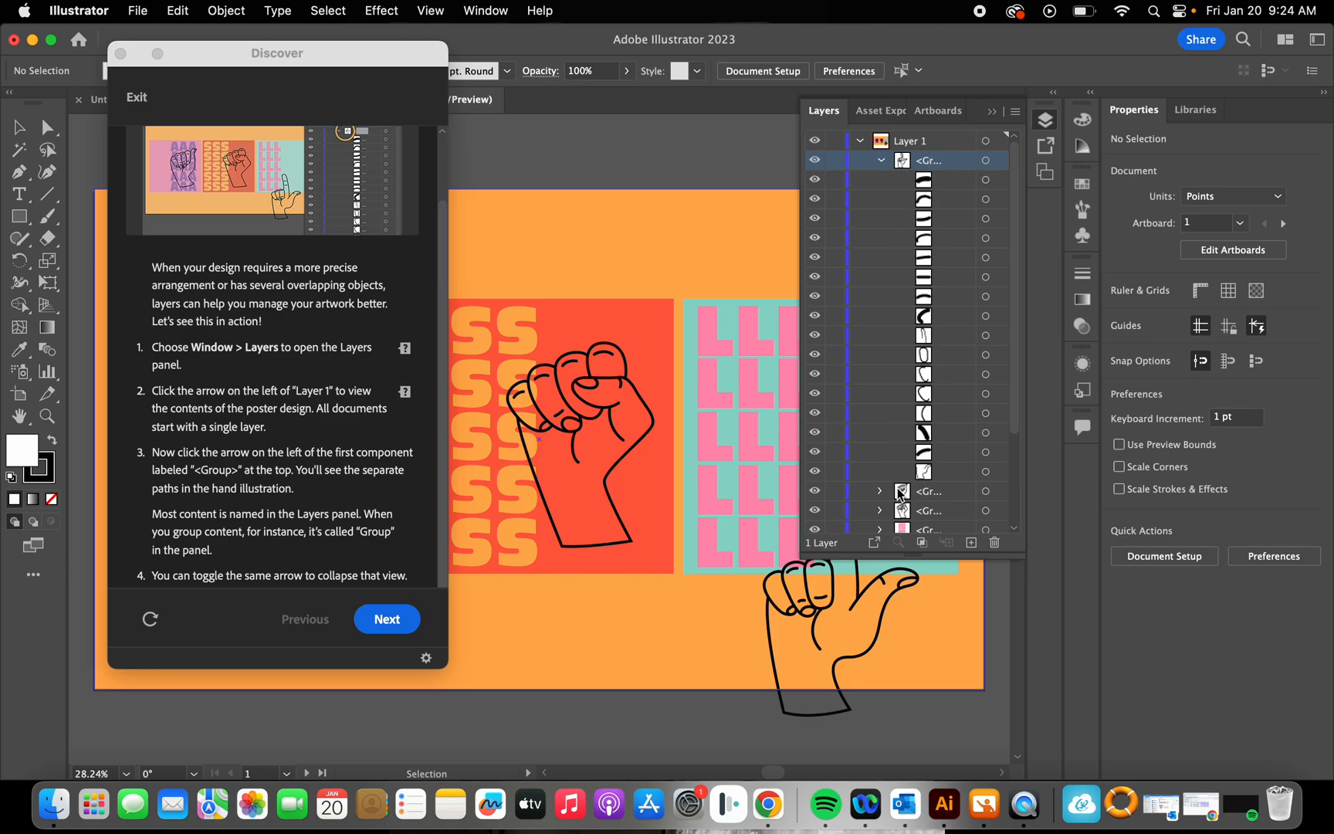
left_click(881, 162)
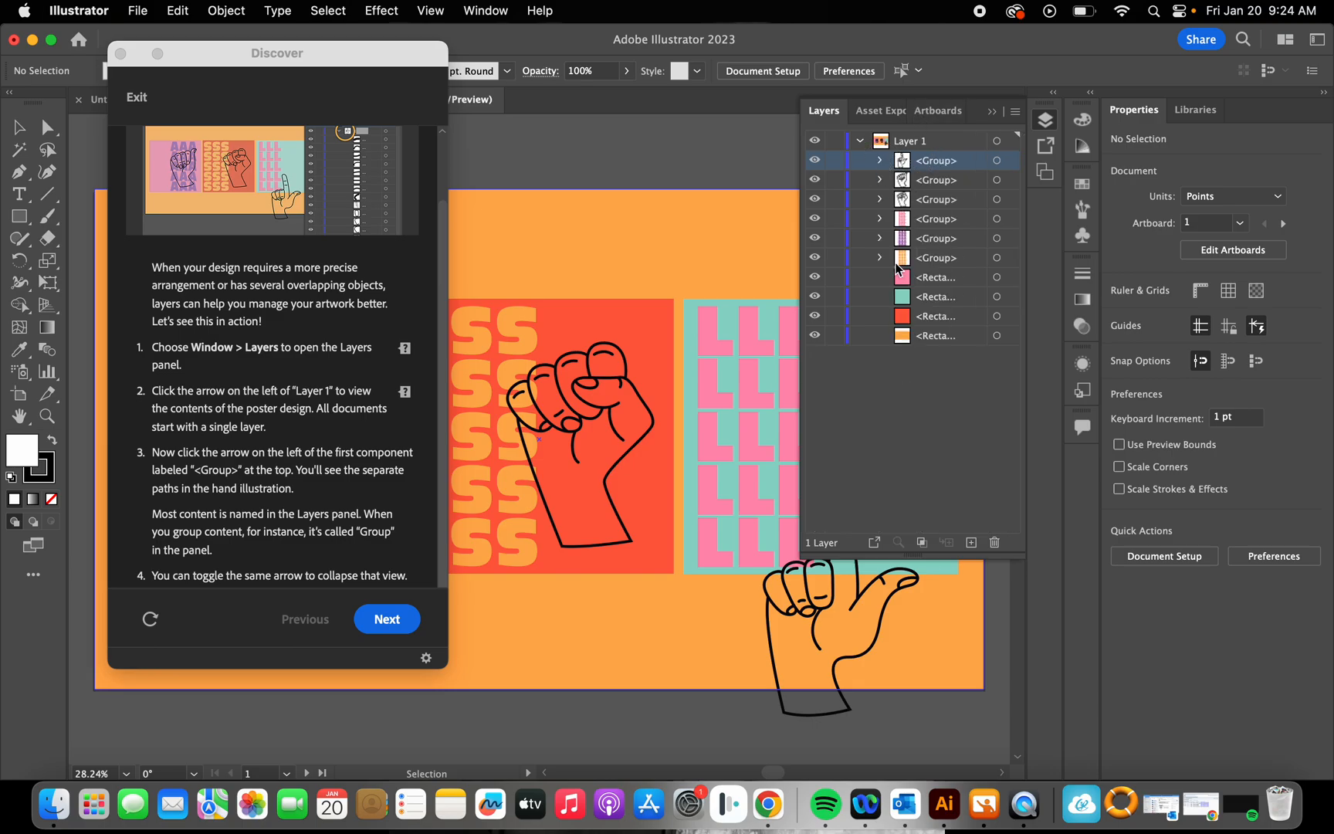
left_click(943, 164)
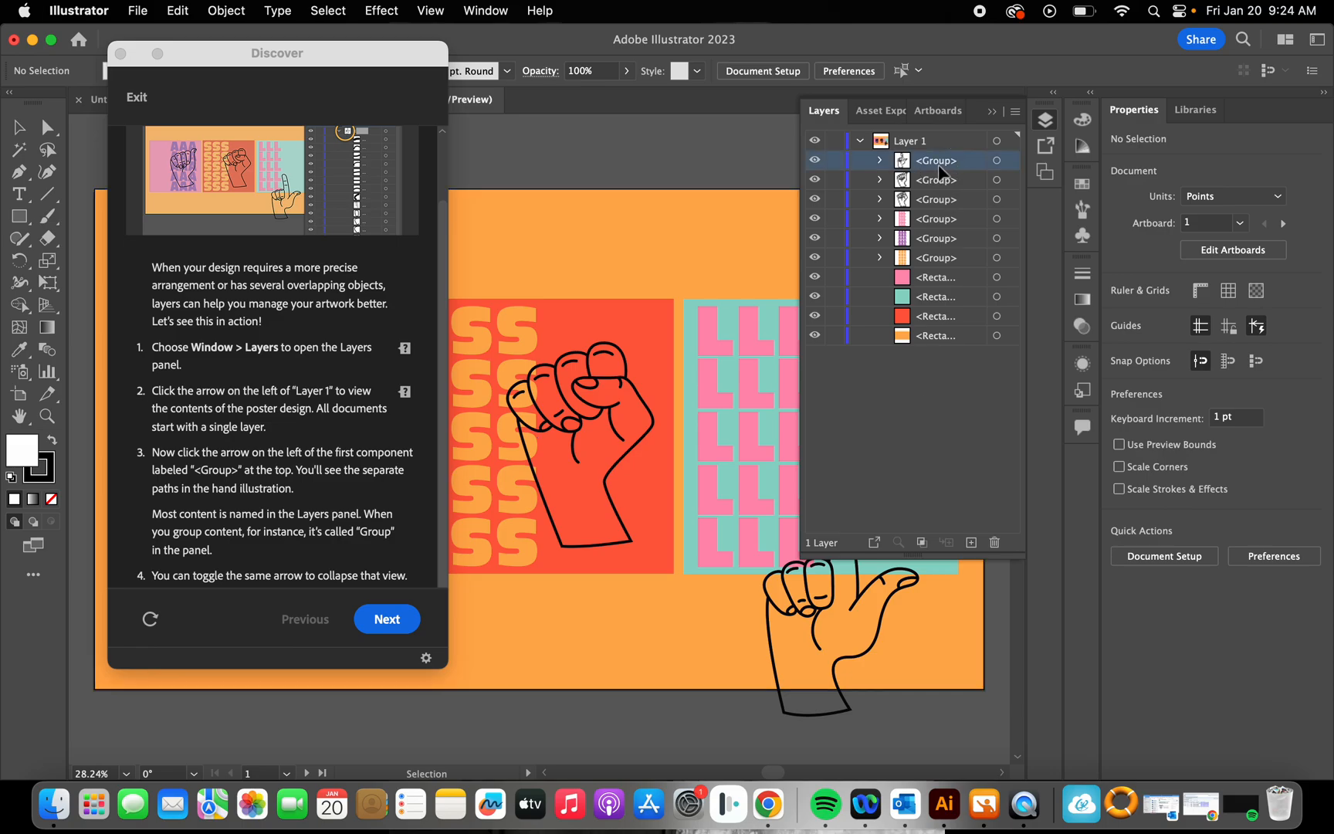
left_click(876, 383)
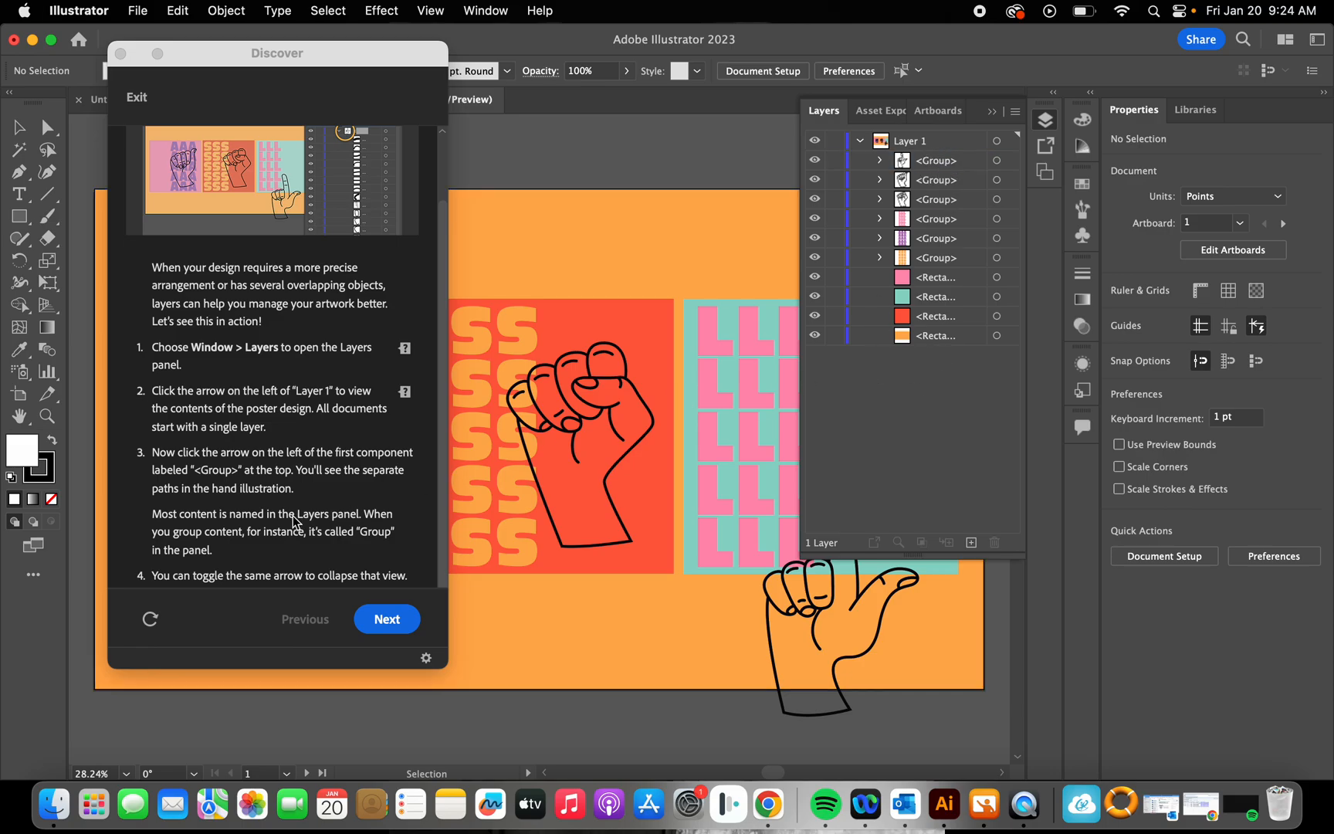
Step: Advance the tutorial to "Creating a new layer and adding content" and collapse Layer 1
left_click(378, 622)
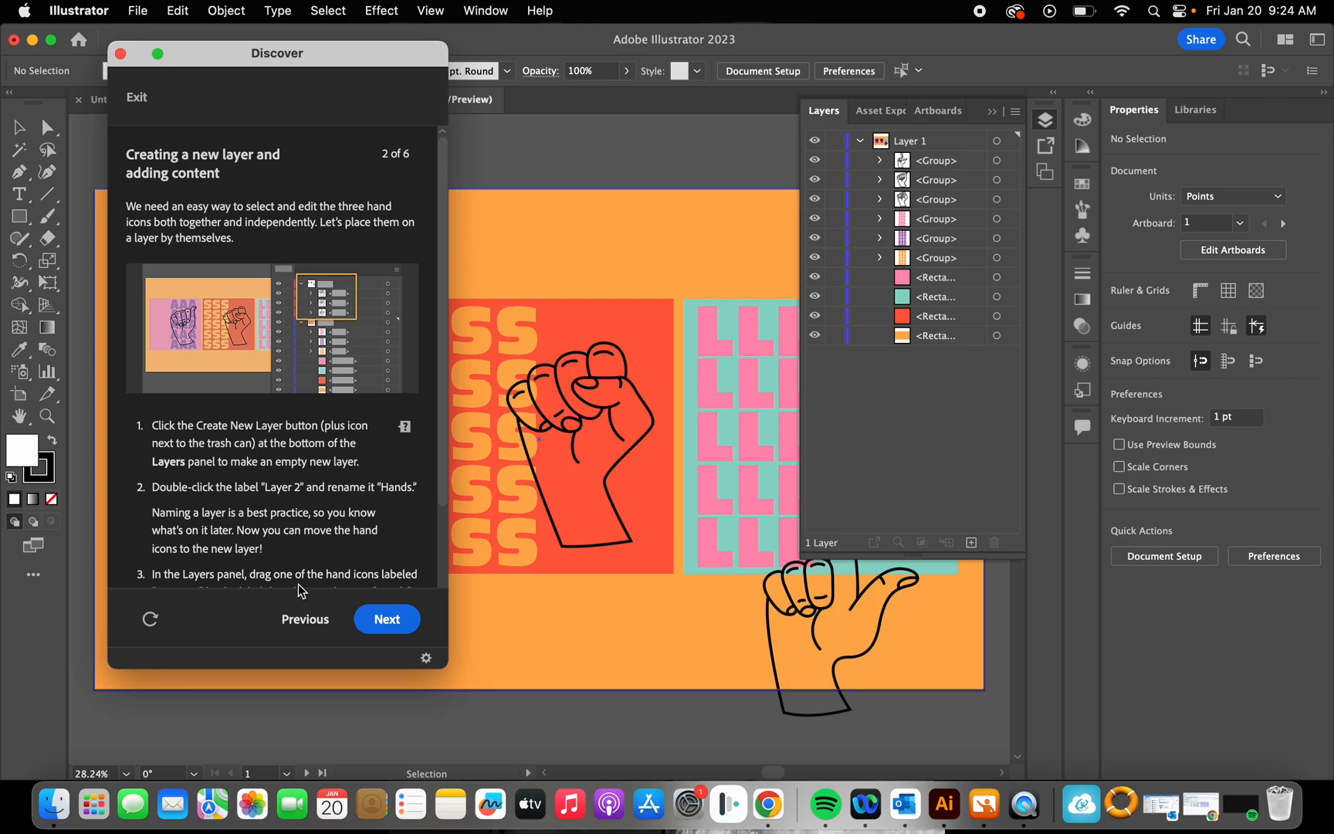
scroll(351, 429, "down", 3)
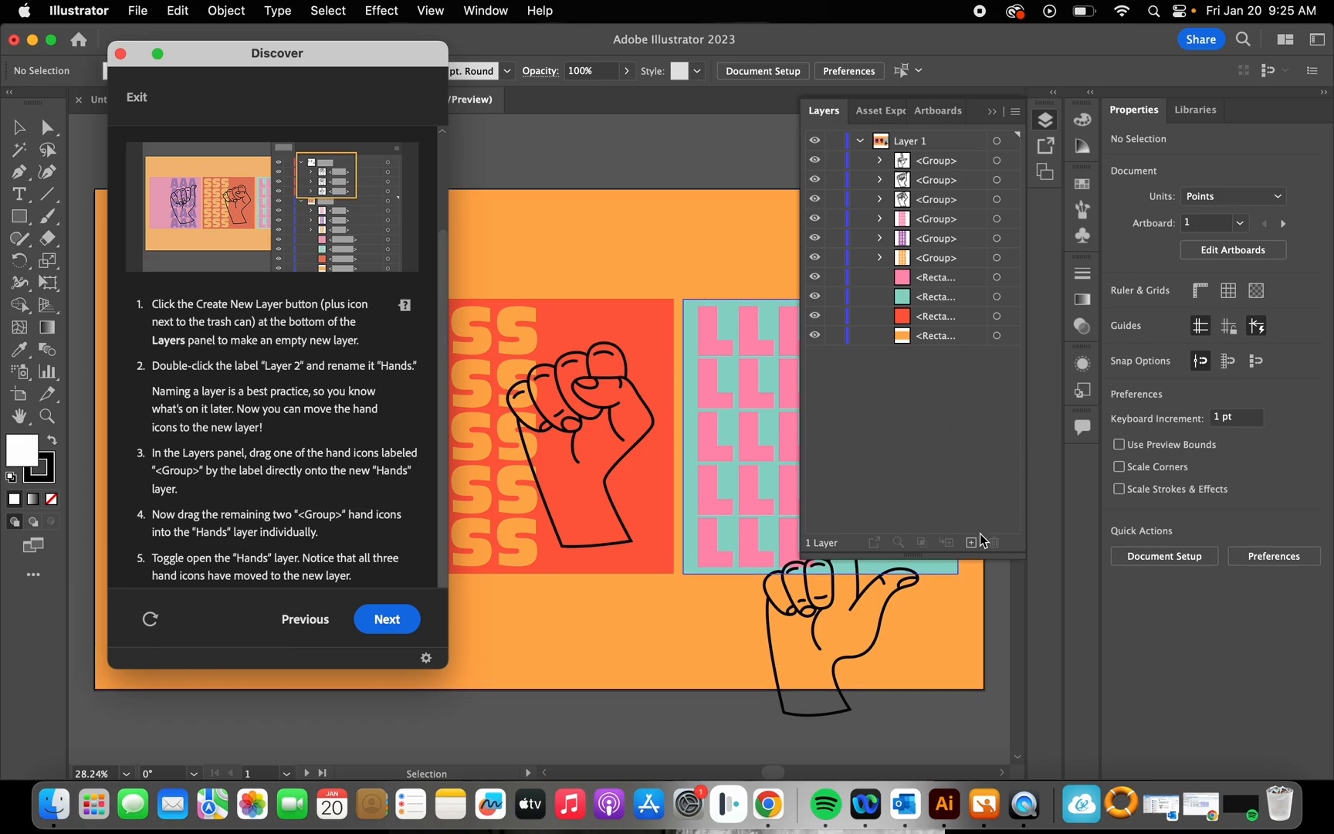
left_click(403, 308)
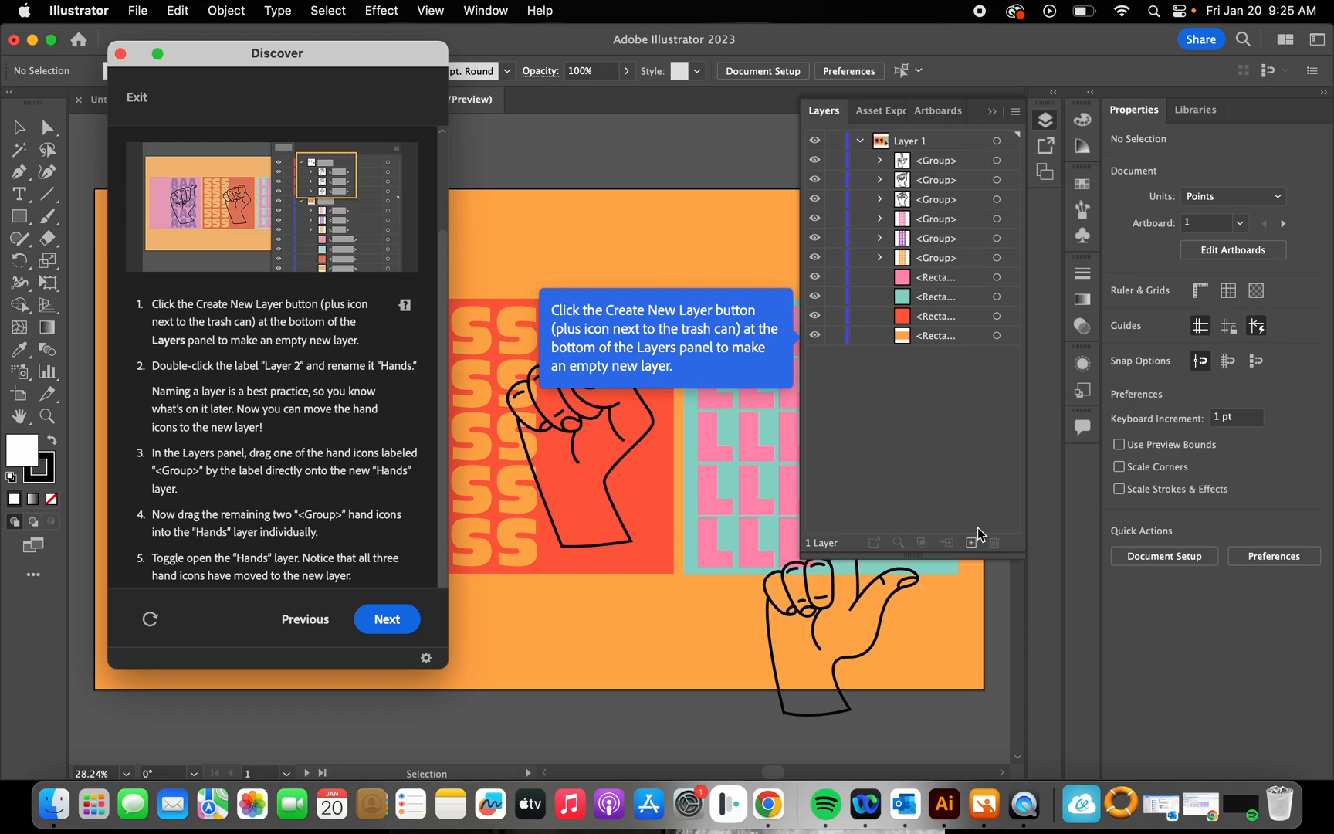
left_click(859, 142)
left_click(860, 144)
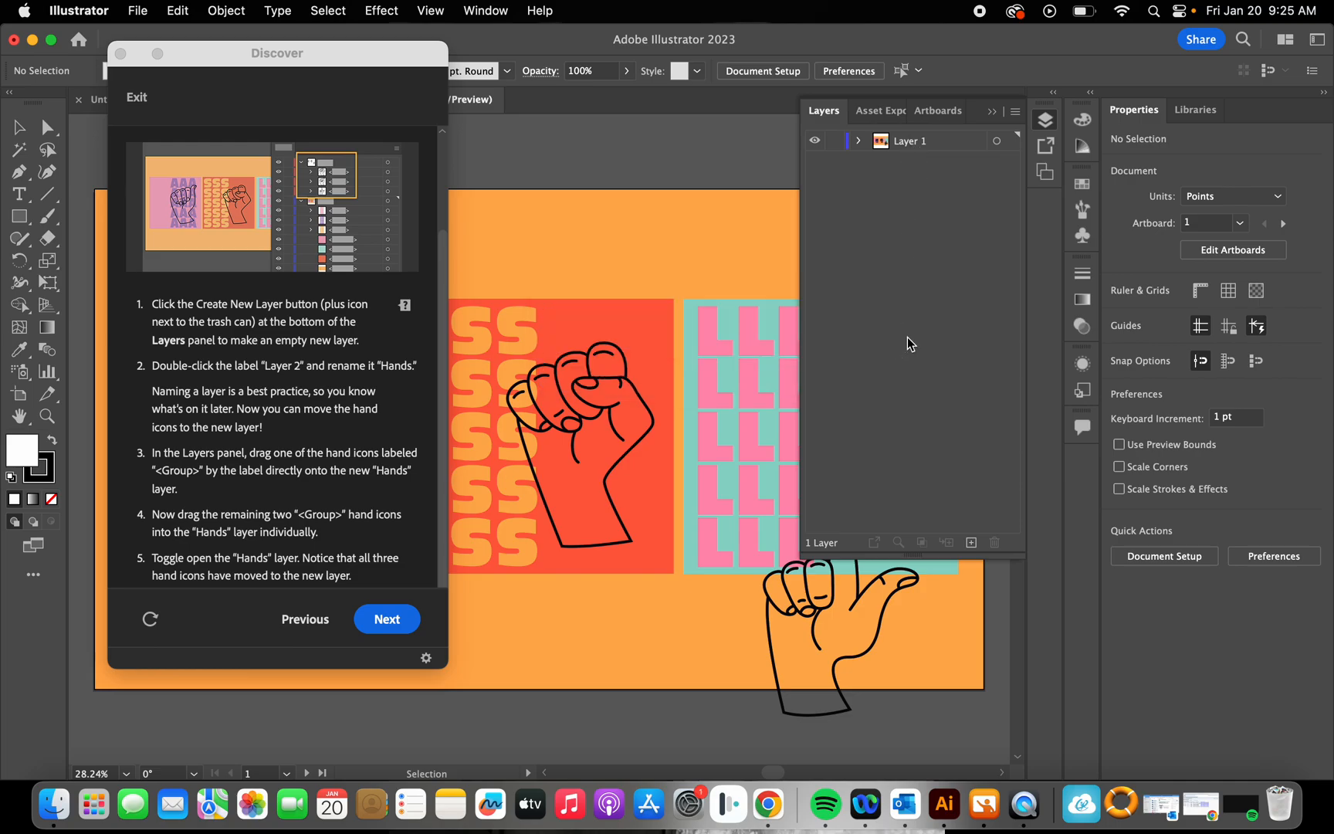
Step: Create a new empty layer above Layer 1 and name it "Hands"
left_click(969, 542)
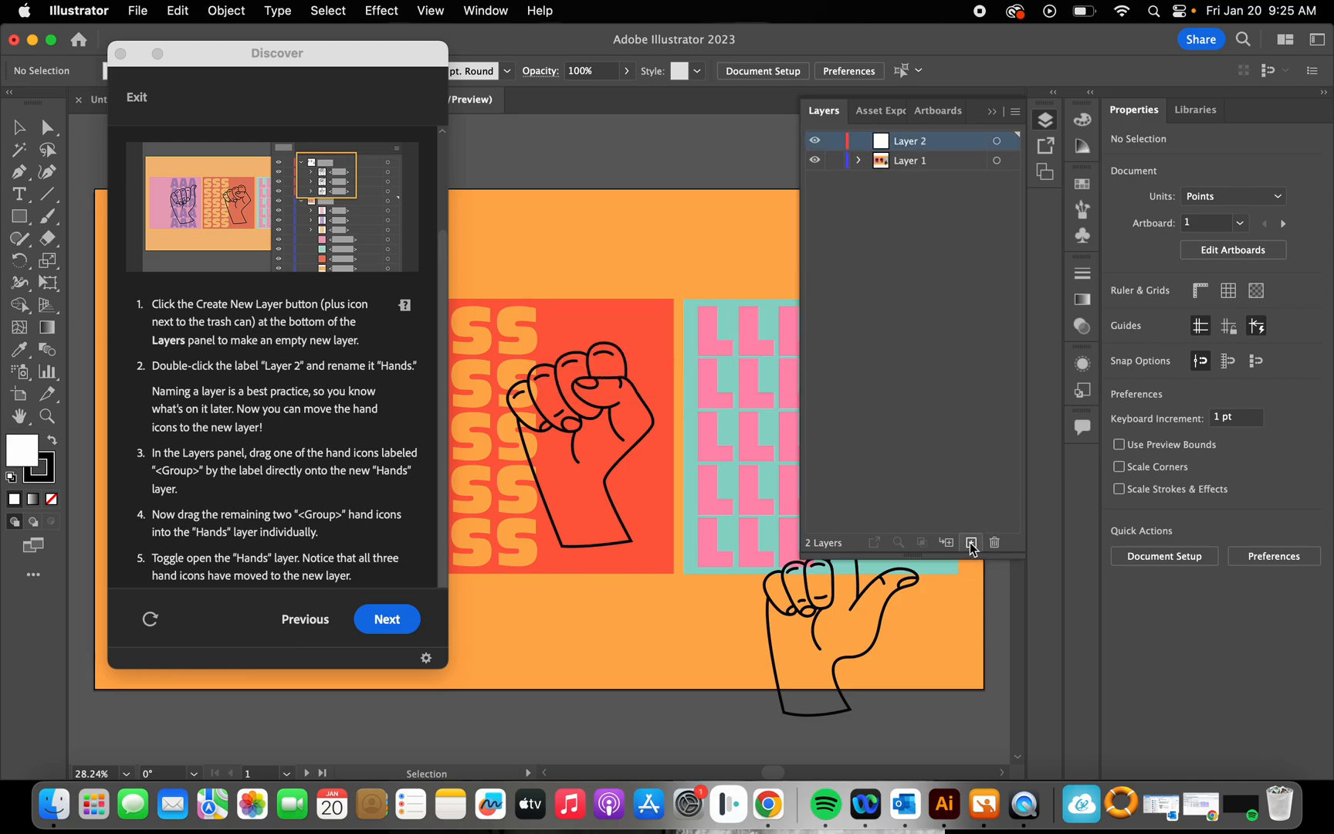
double_click(912, 144)
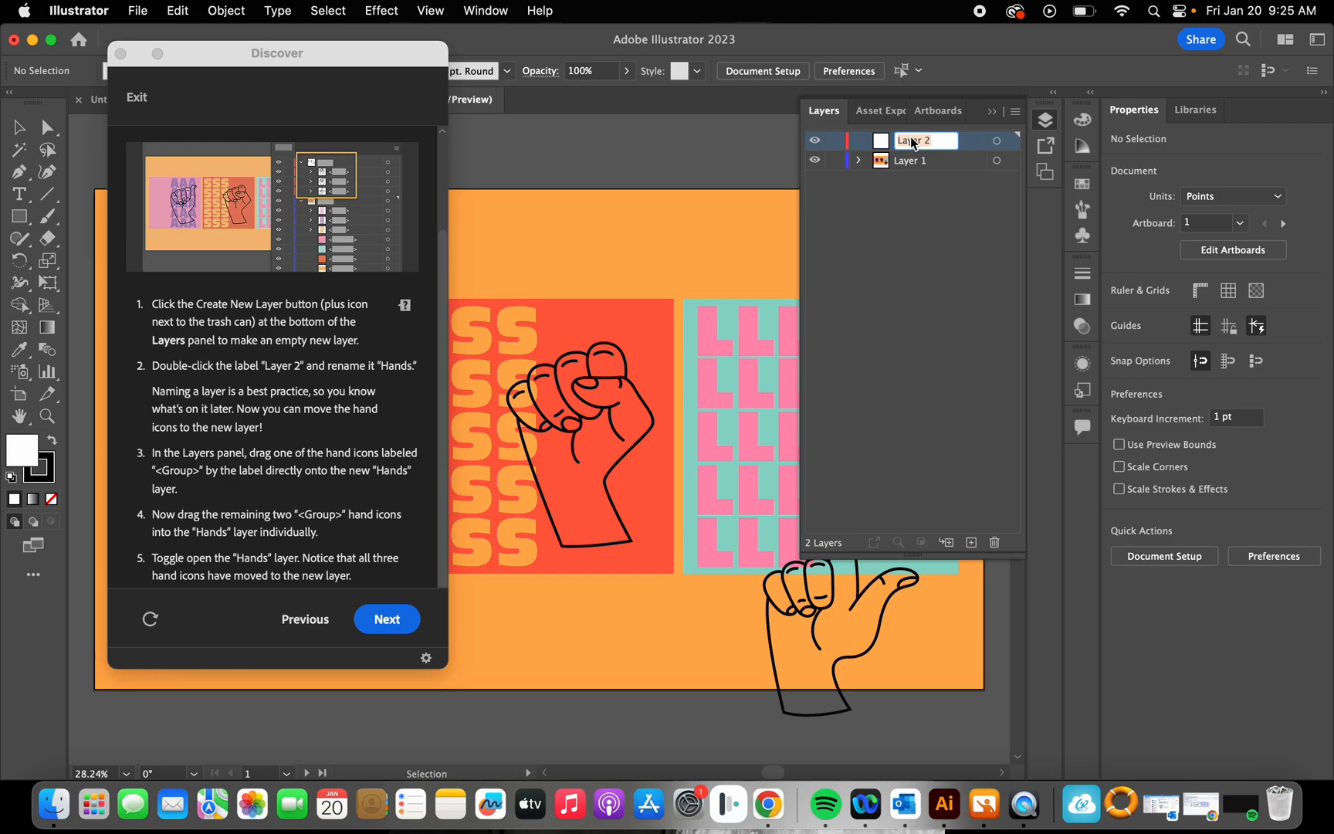
type("Hands")
key("Return")
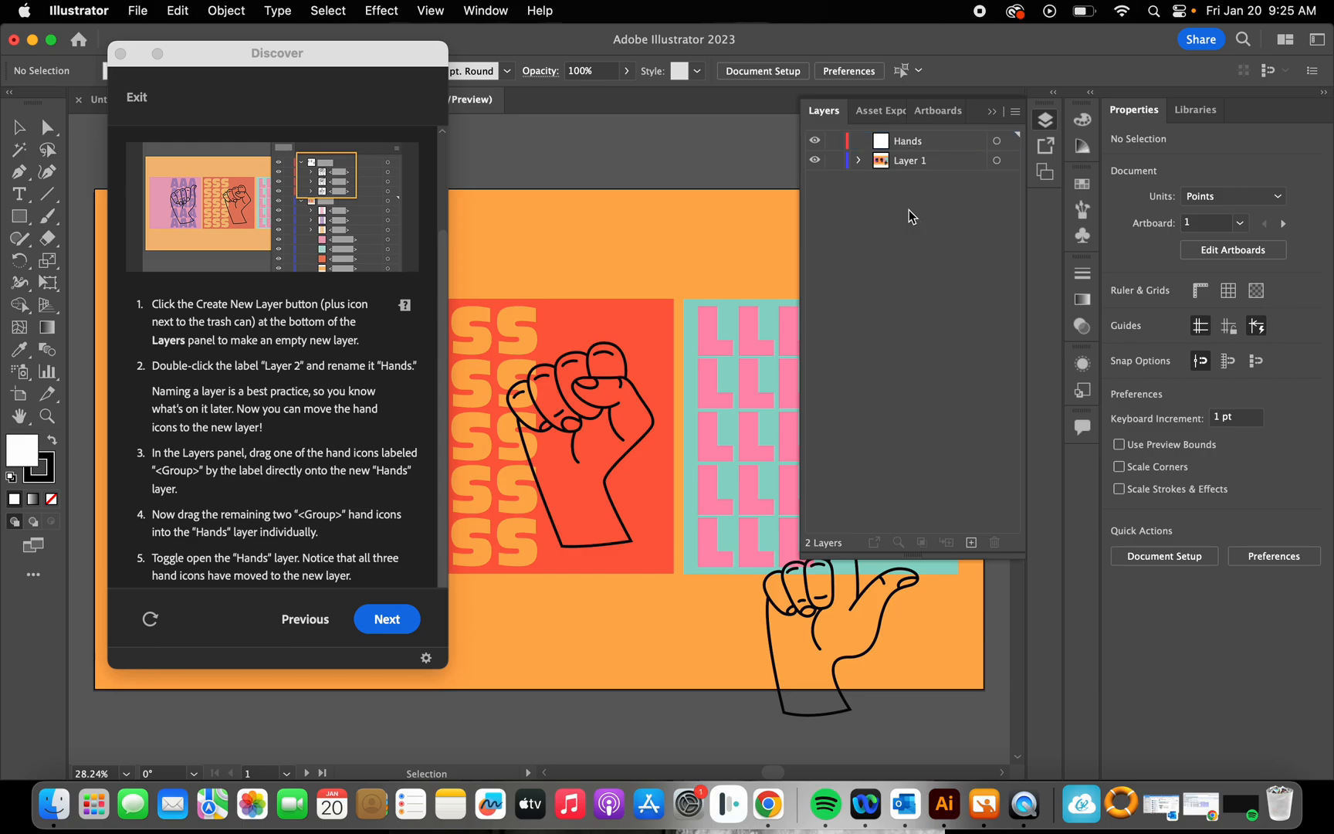
double_click(919, 145)
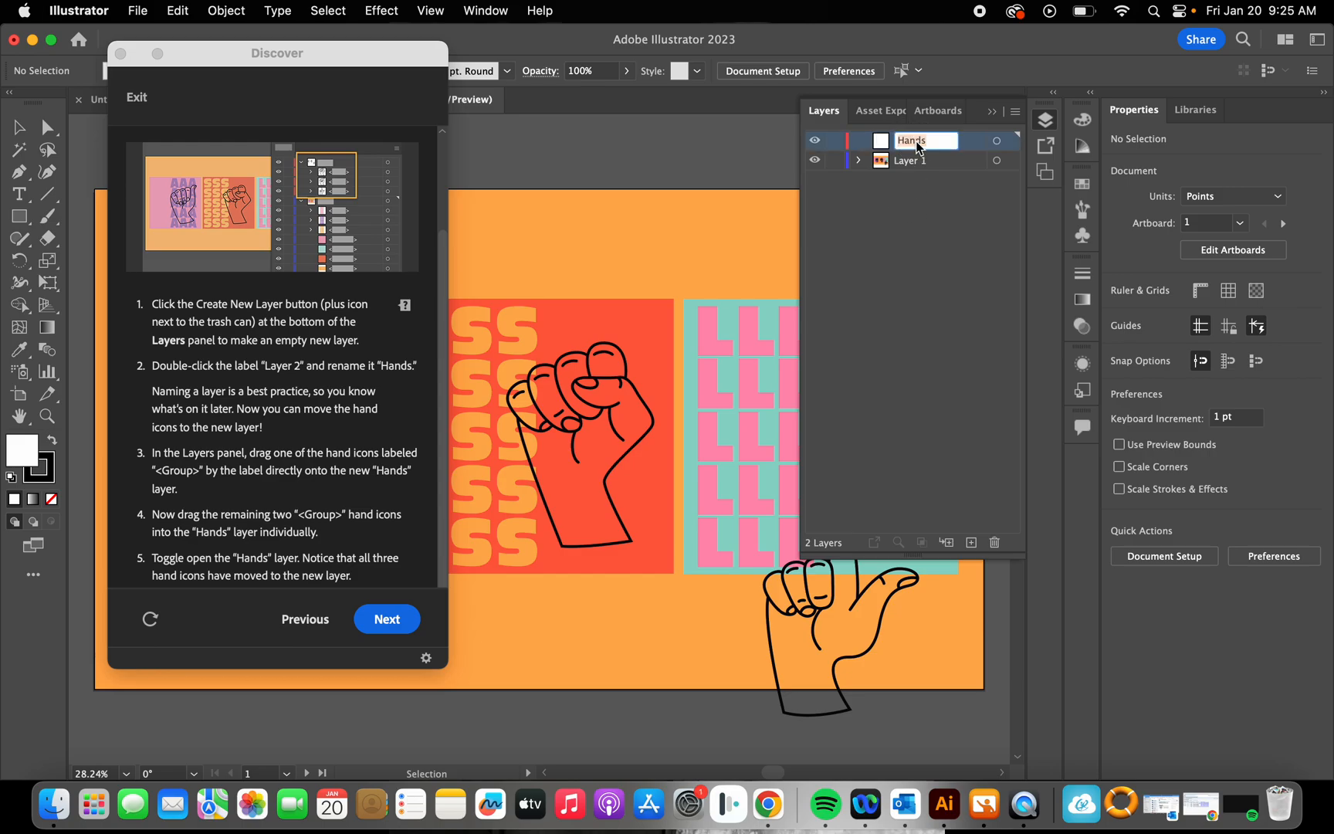
left_click(916, 278)
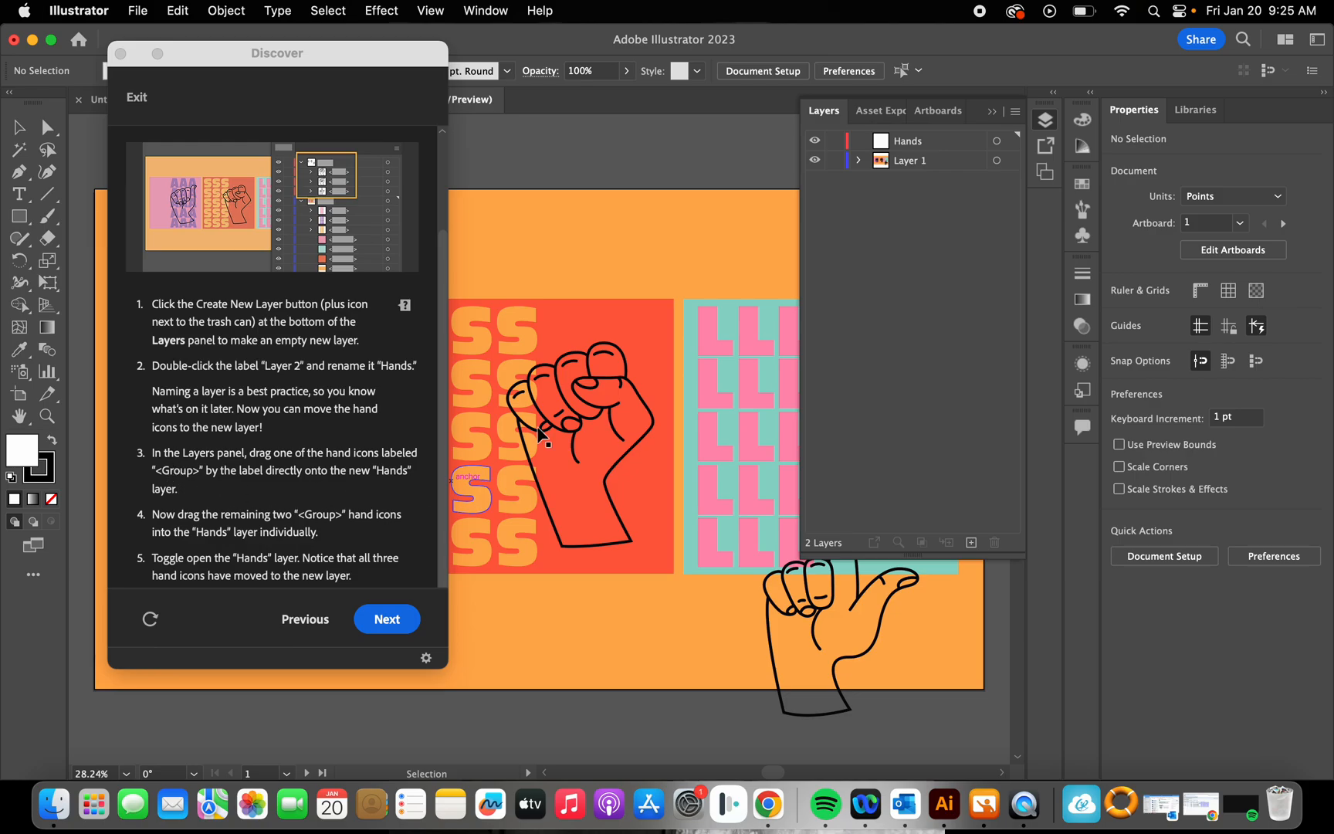
Step: Move the topmost hand group from Layer 1 into the Hands layer and check that layer's contents
left_click(858, 162)
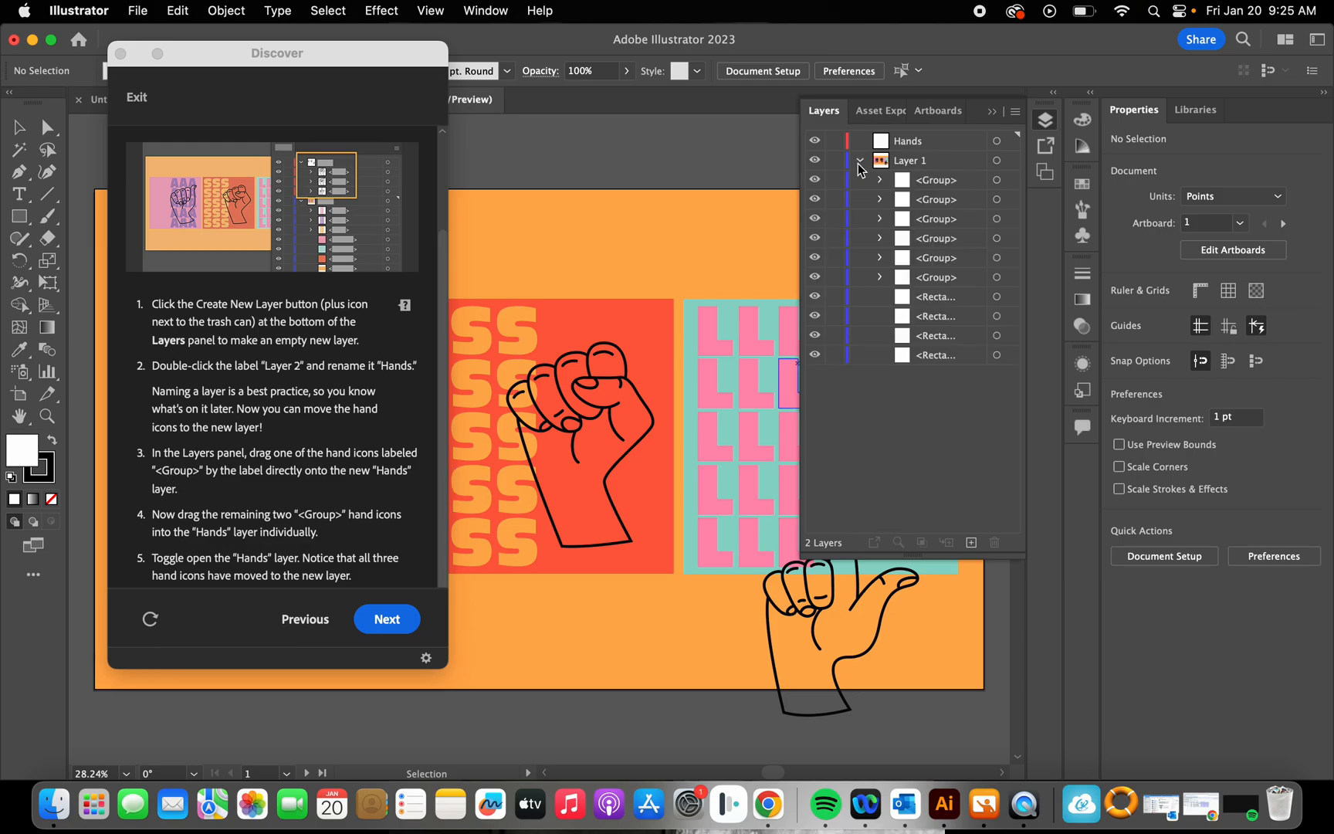
left_click(903, 199)
left_click(921, 221)
left_click(924, 182)
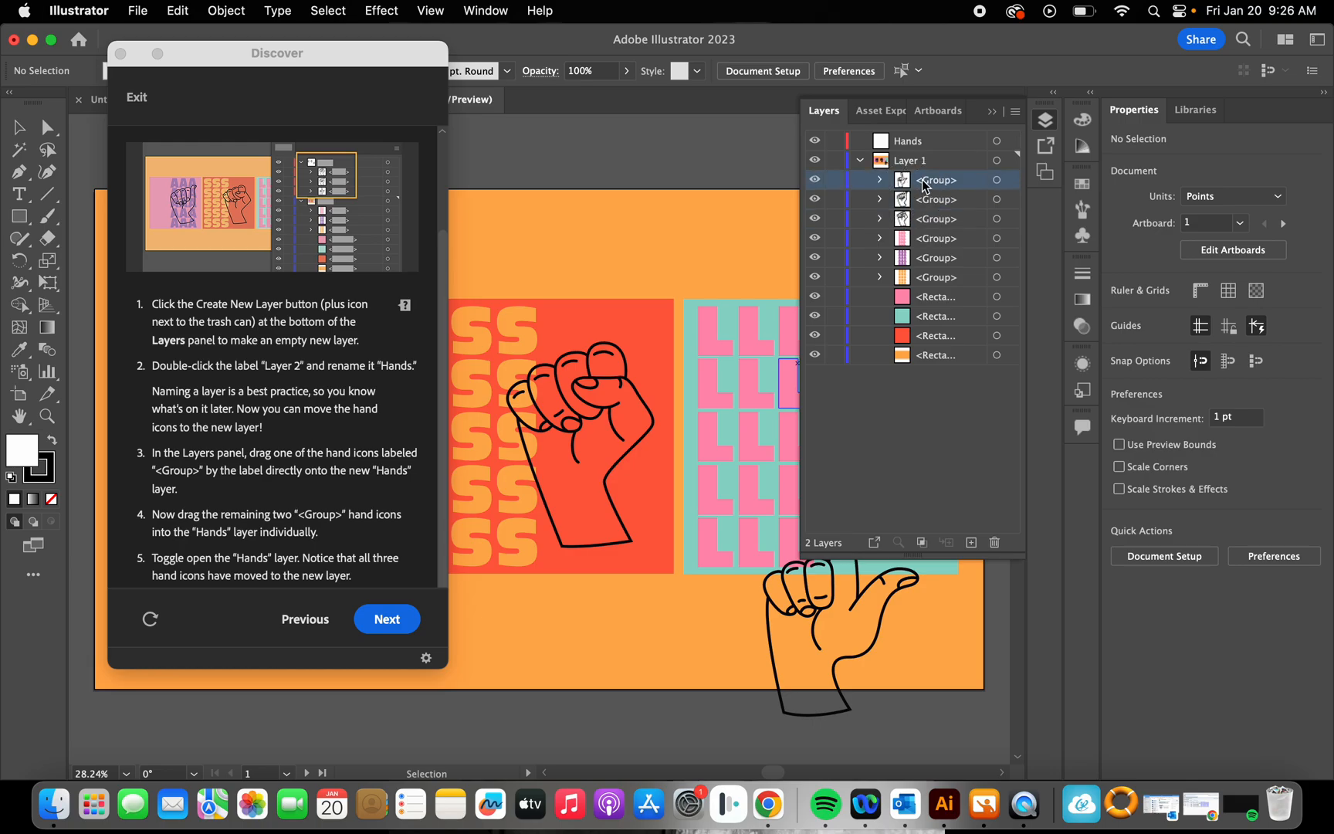
left_click_drag(925, 186, 925, 144)
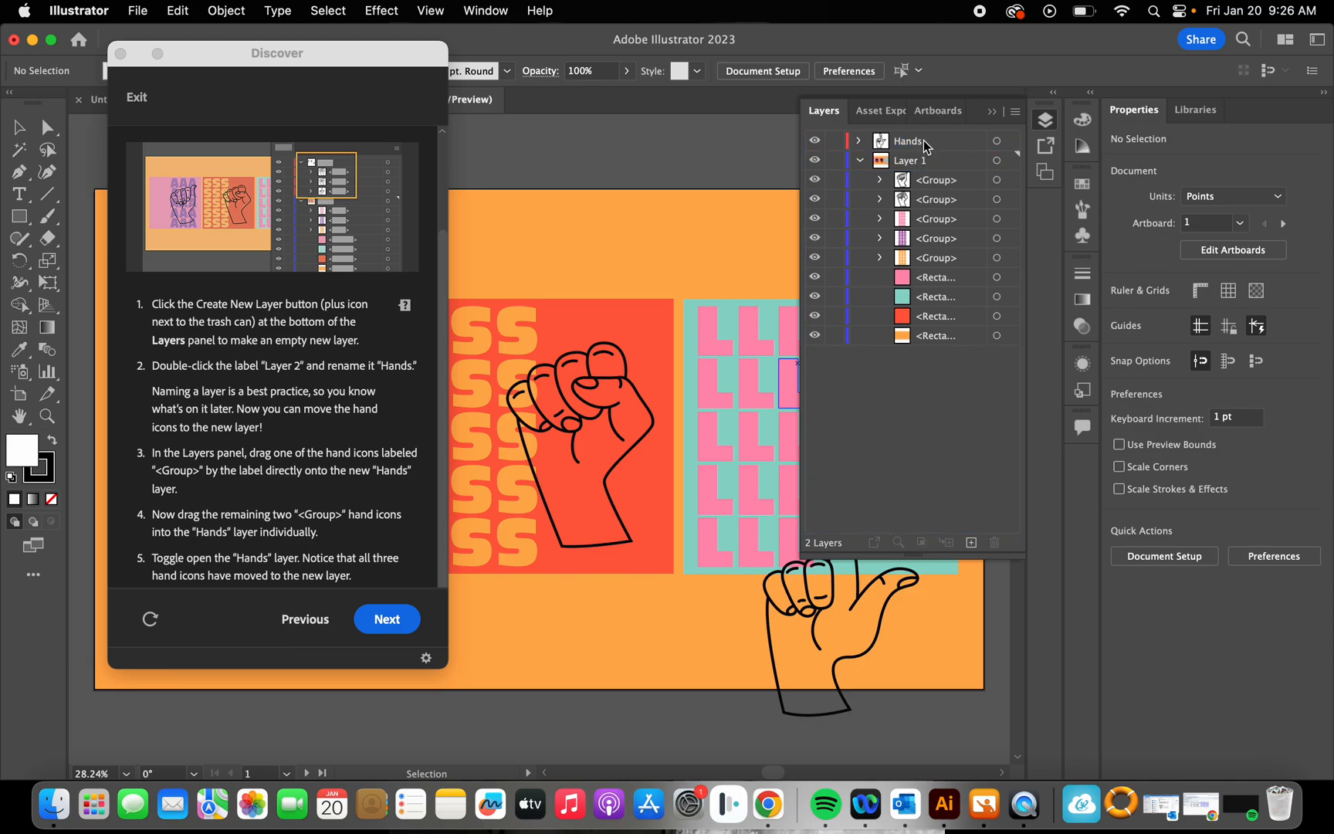
left_click(925, 145)
left_click(858, 141)
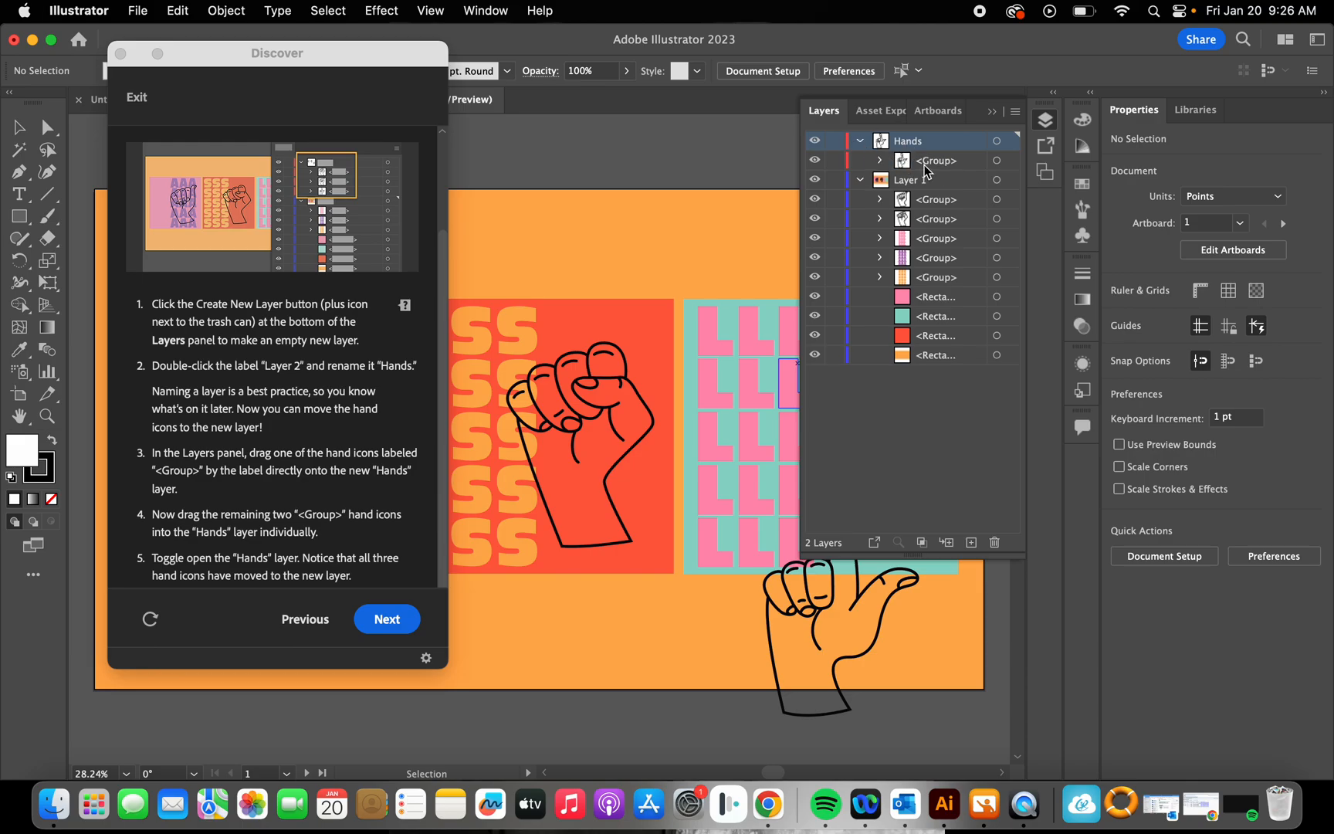
left_click(924, 162)
left_click(864, 144)
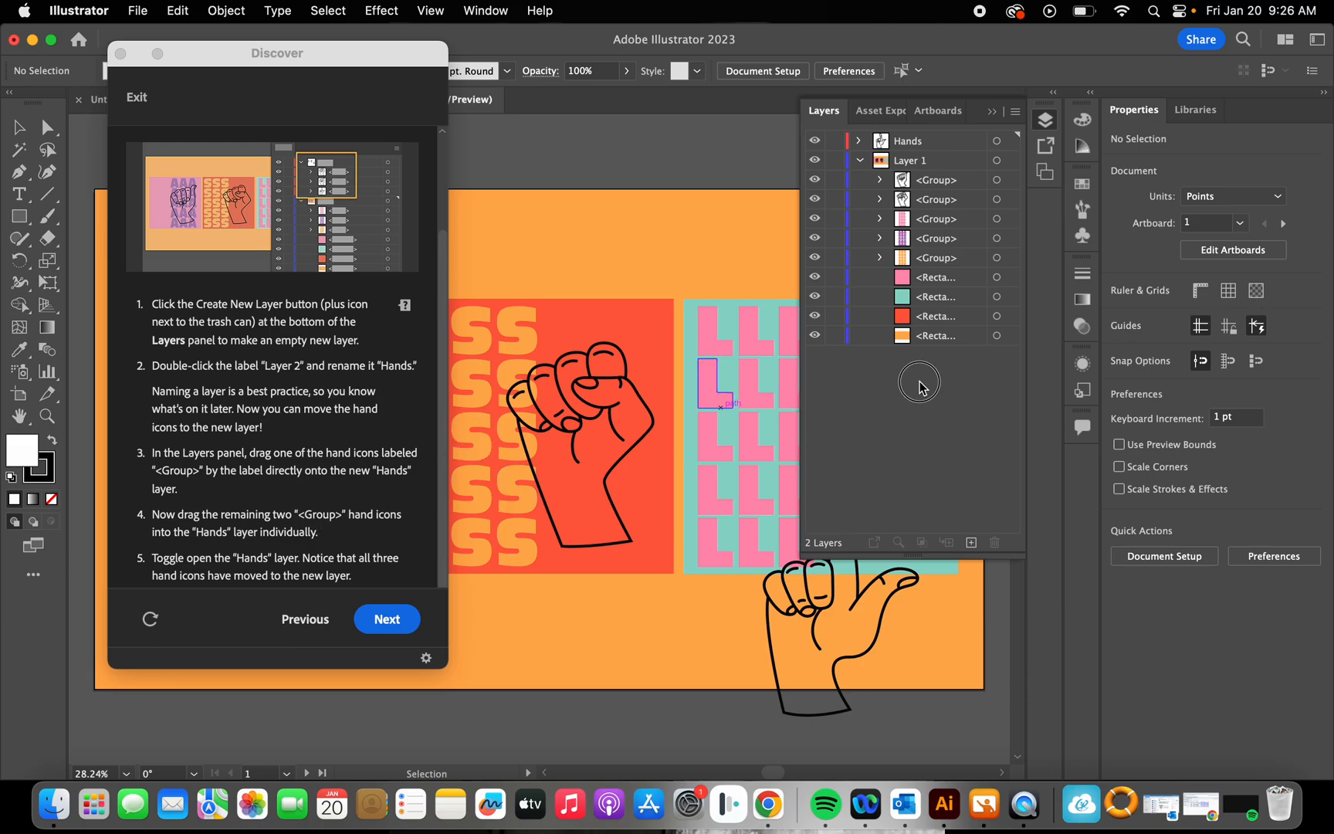
Step: Move the remaining two hand groups from Layer 1 into the Hands layer and expand it
left_click_drag(925, 181, 923, 146)
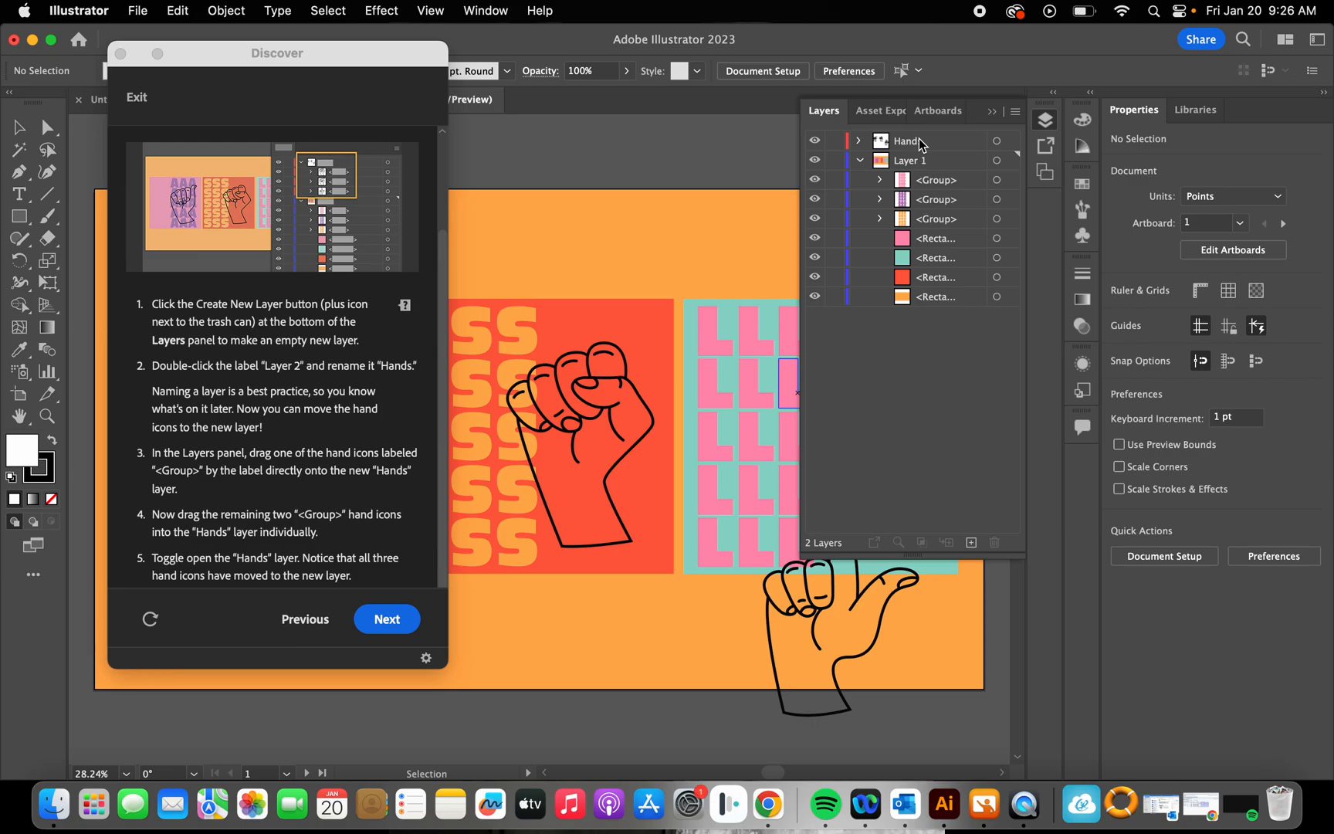
left_click(858, 141)
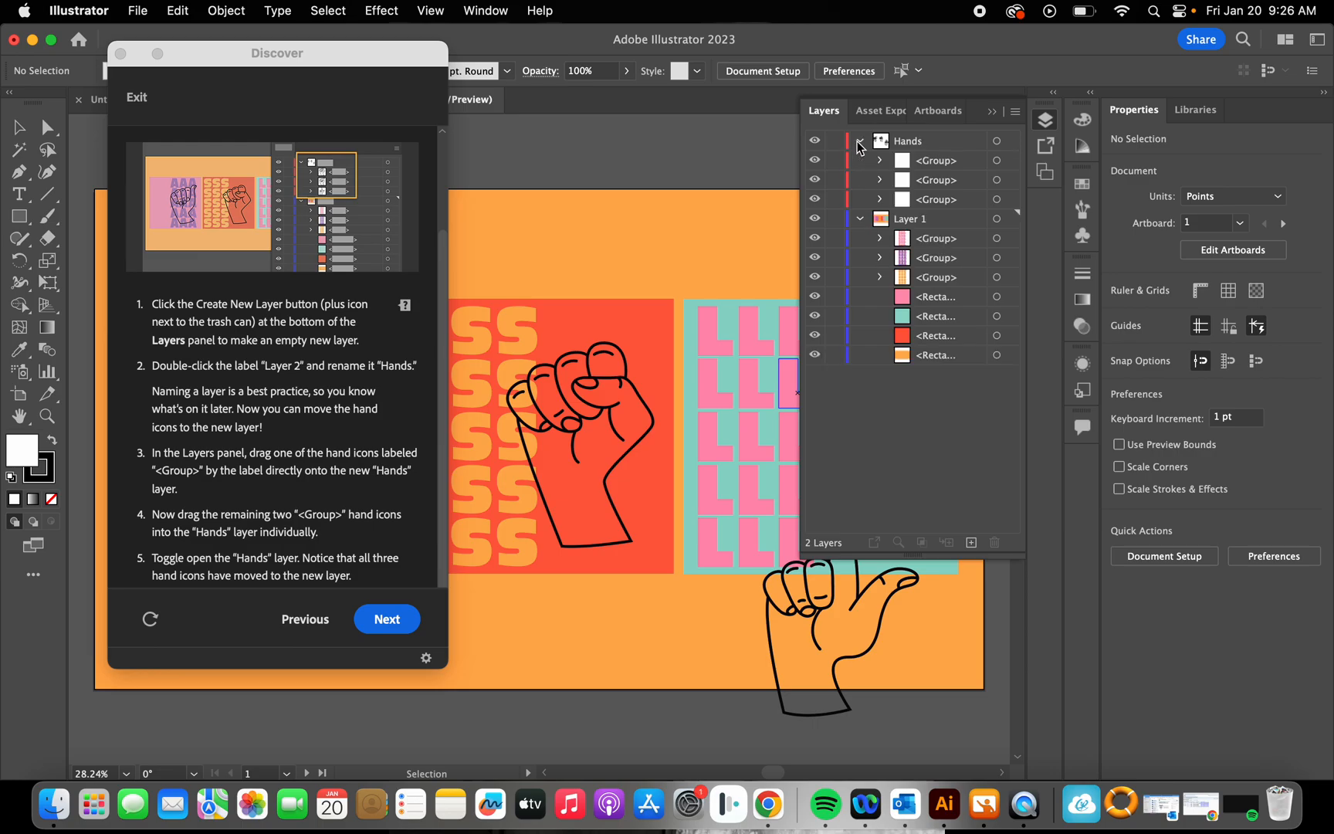
Step: Check each of the three hand groups in the Hands layer and collapse the layer
left_click(938, 161)
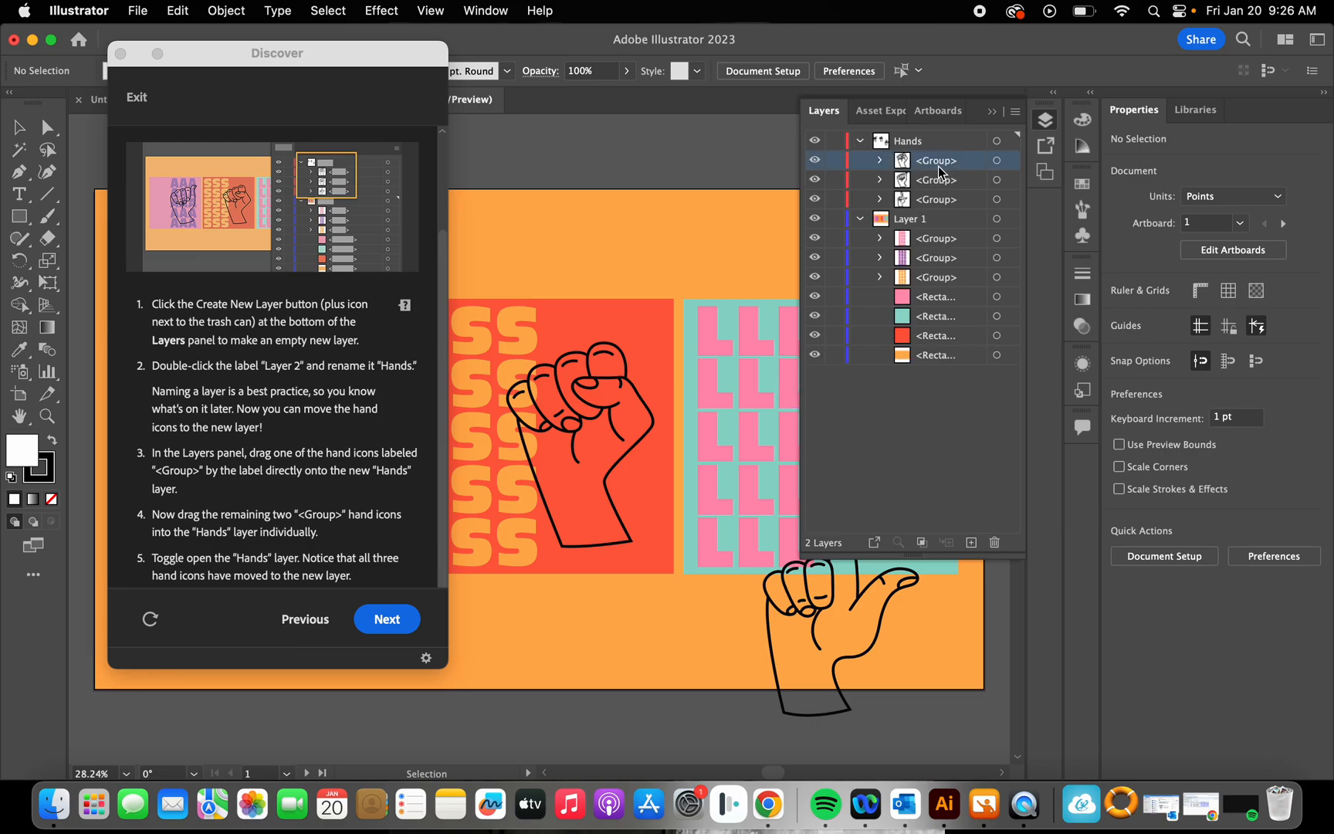
left_click(936, 184)
left_click(935, 199)
left_click(934, 162)
left_click(858, 140)
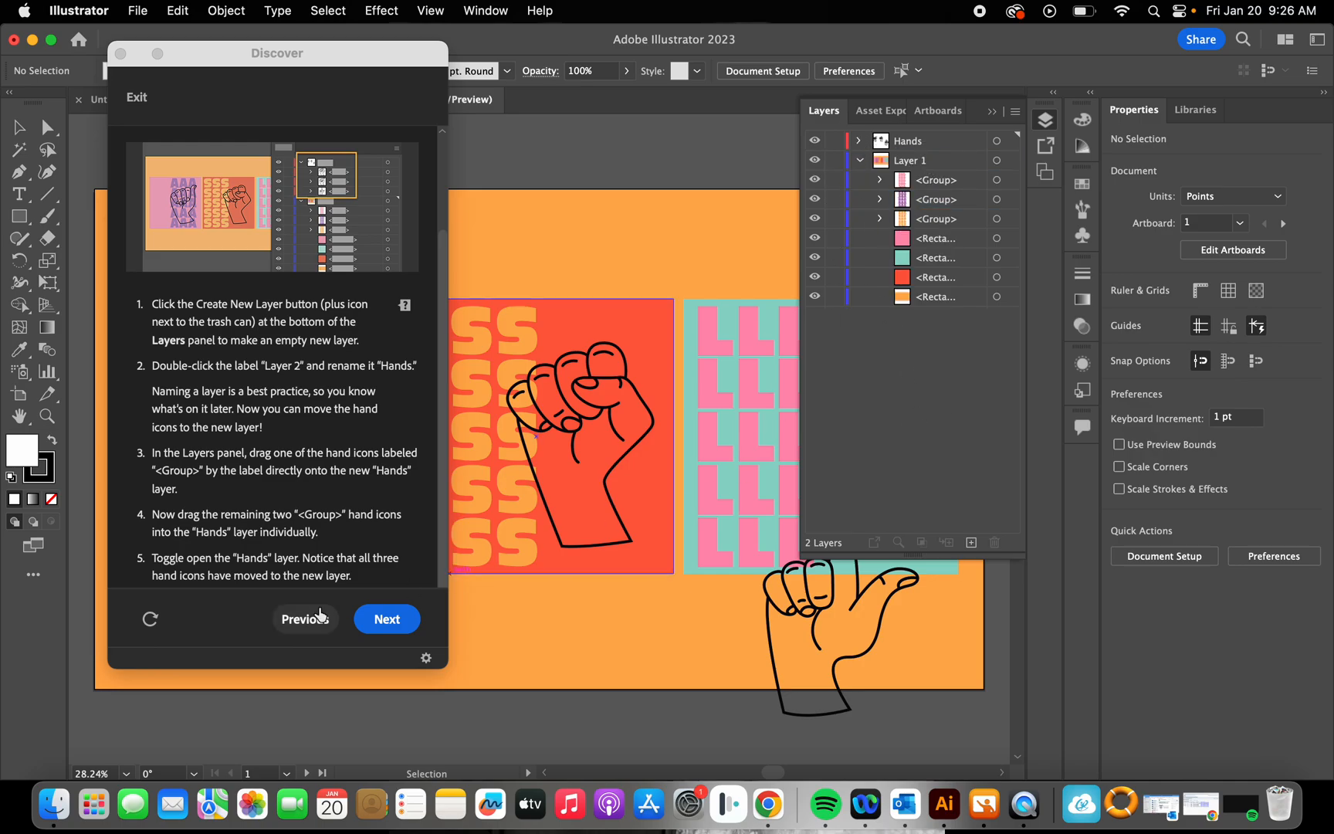
Step: Advance the tutorial to "Practice adding content to a new layer", read its instructions and collapse Layer 1
left_click(387, 618)
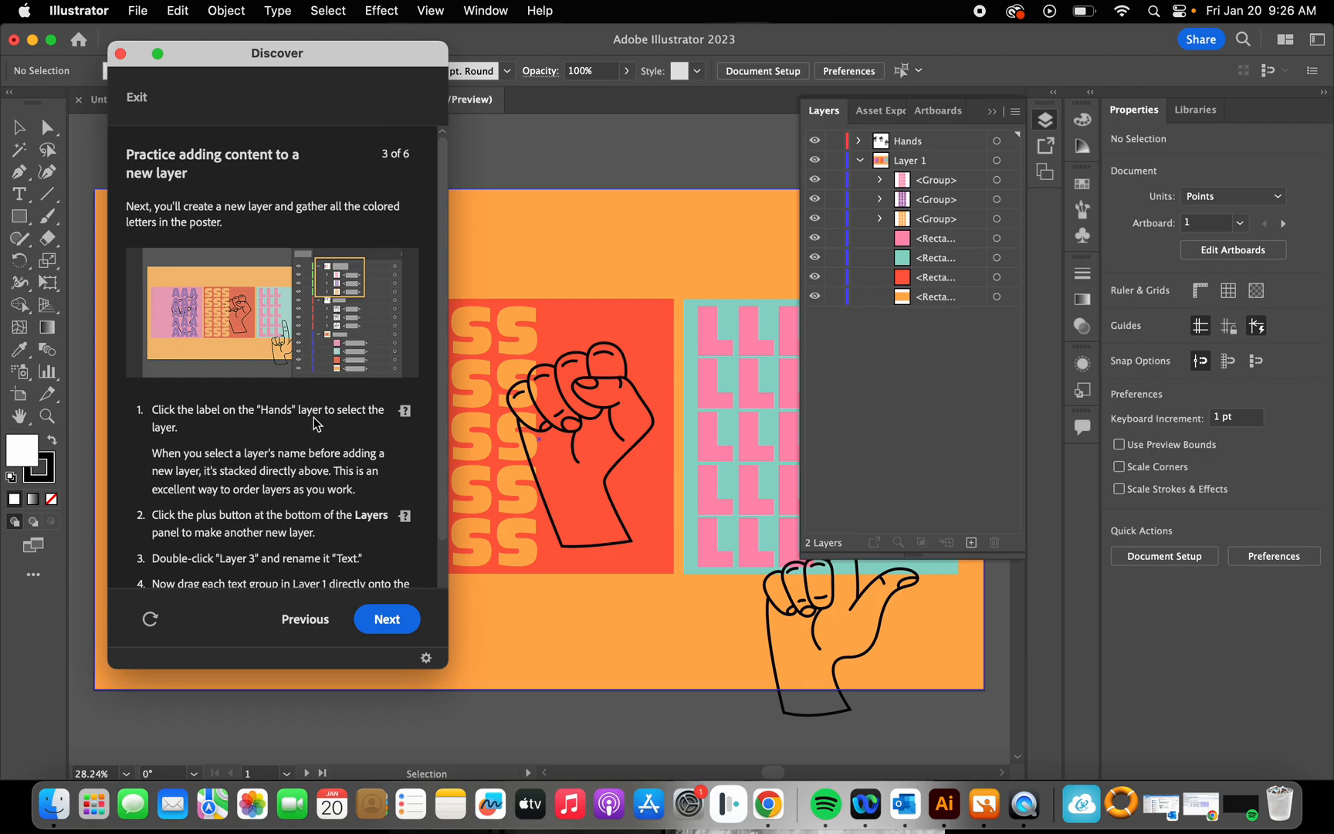
scroll(314, 417, "down", 2)
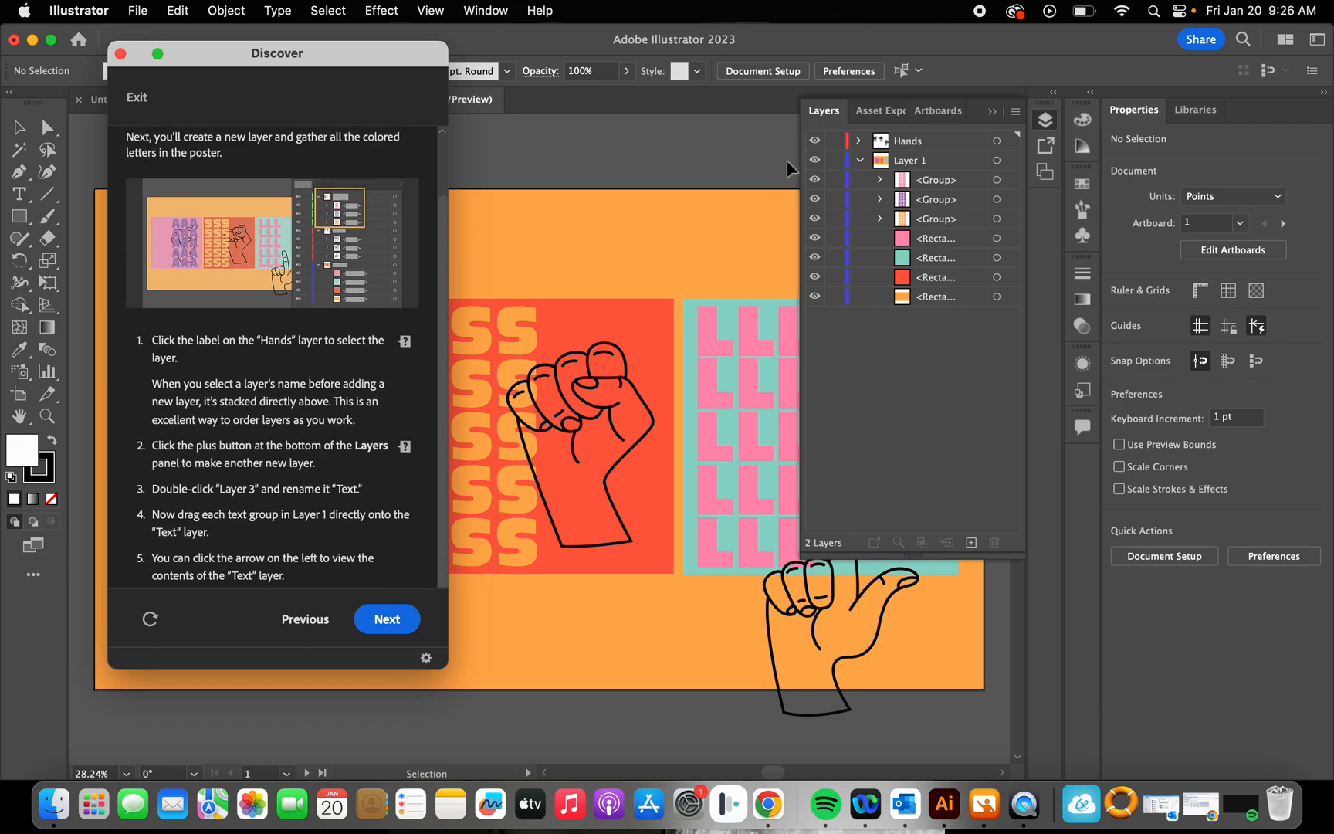
left_click(861, 160)
Step: Create a new empty layer directly above the Hands layer and name it "Text"
left_click(917, 144)
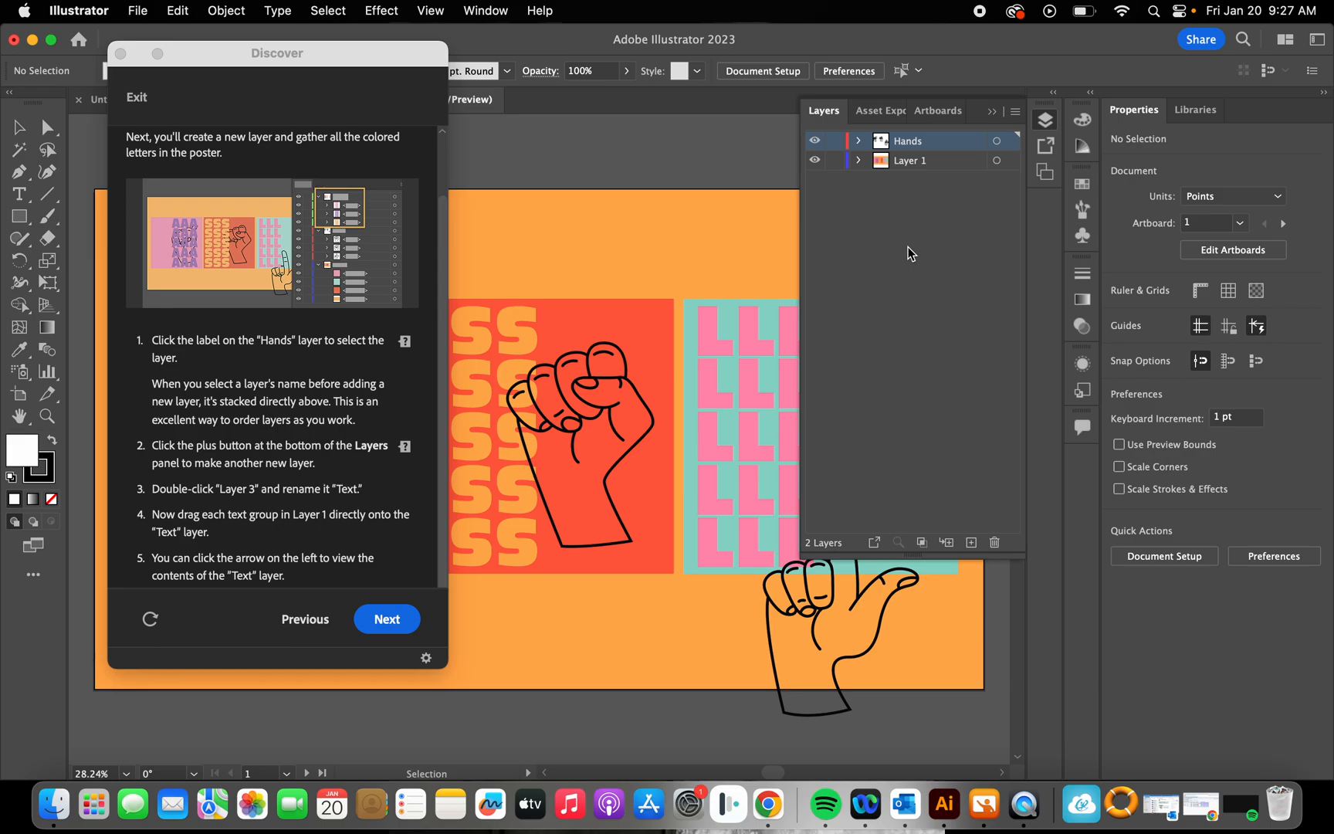
left_click(973, 544)
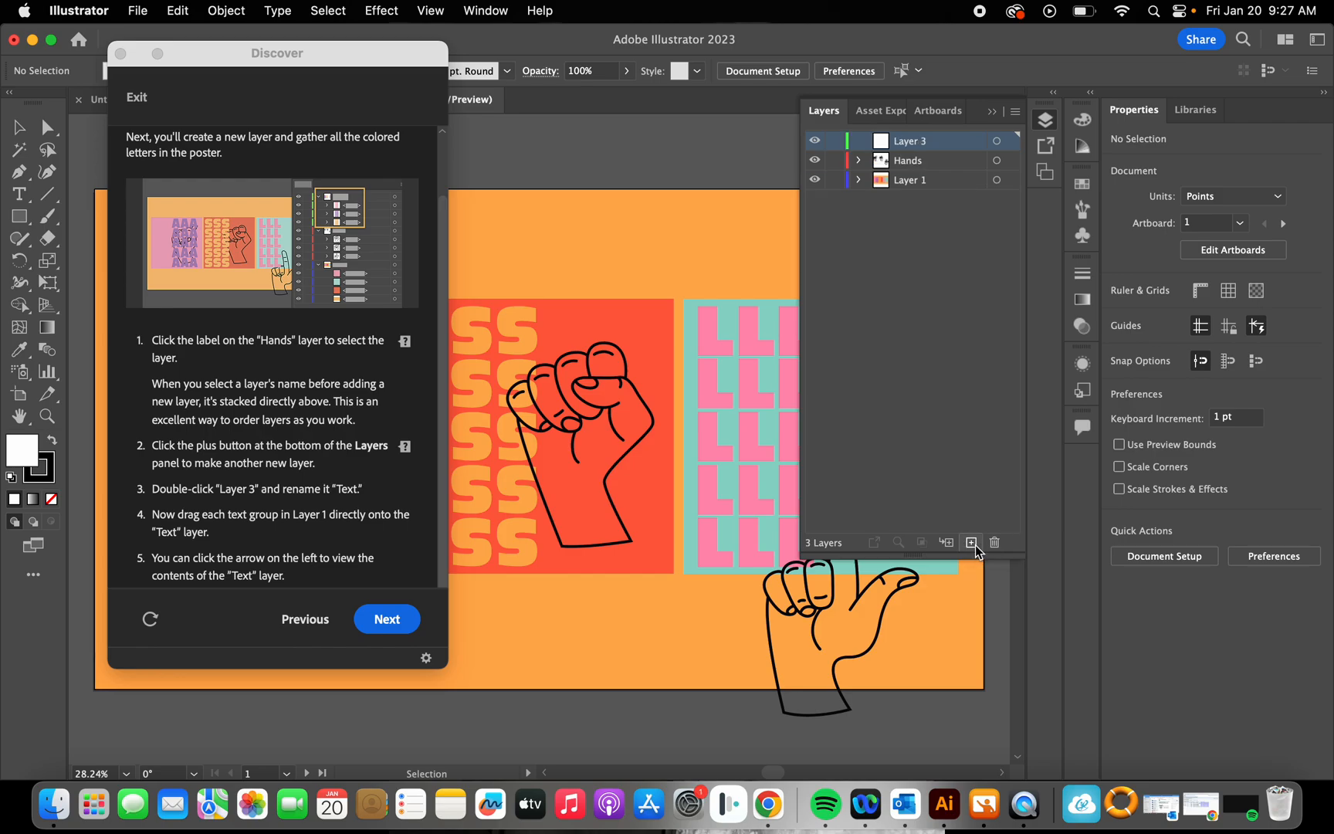
double_click(917, 142)
type("Text")
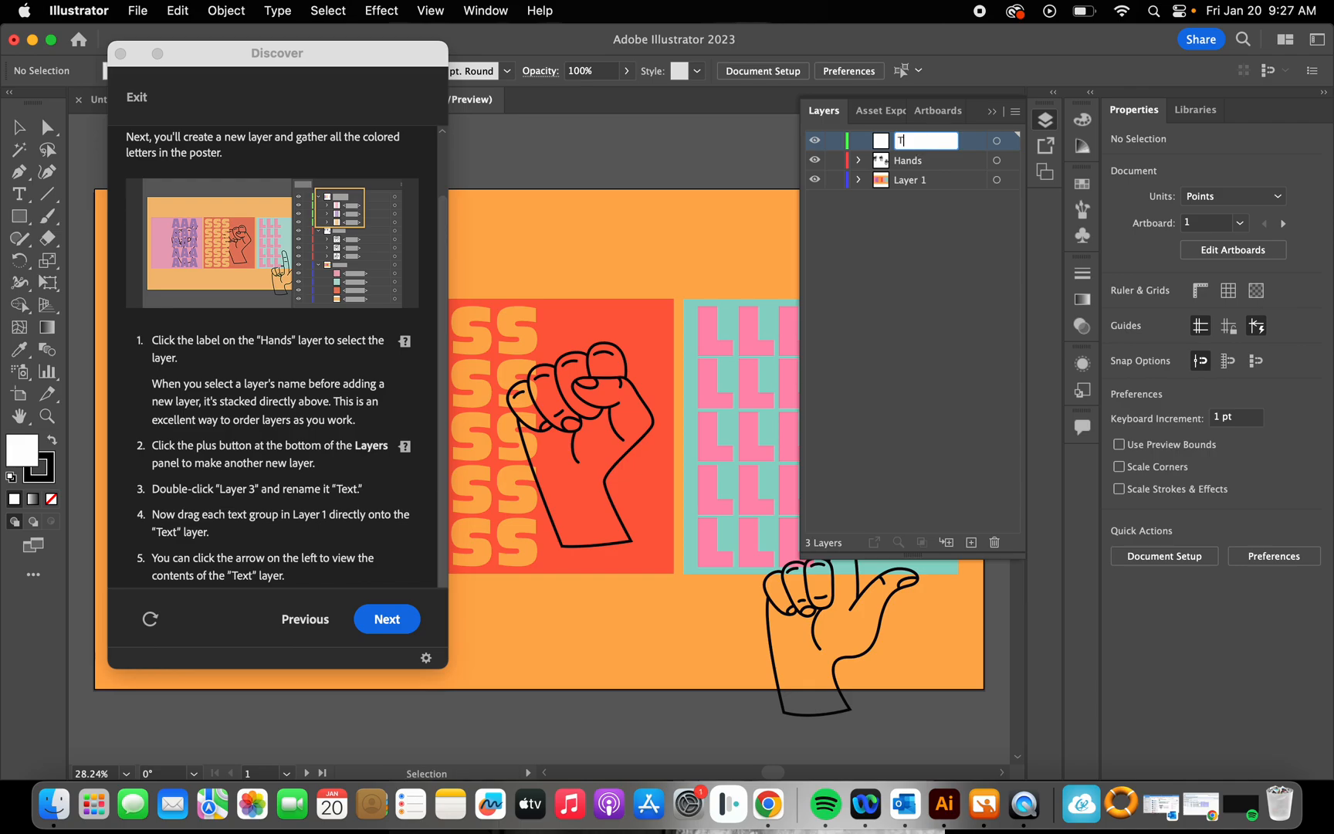
key("BackSpace")
key("BackSpace")
key("BackSpace")
type("ext")
key("Return")
left_click(929, 143)
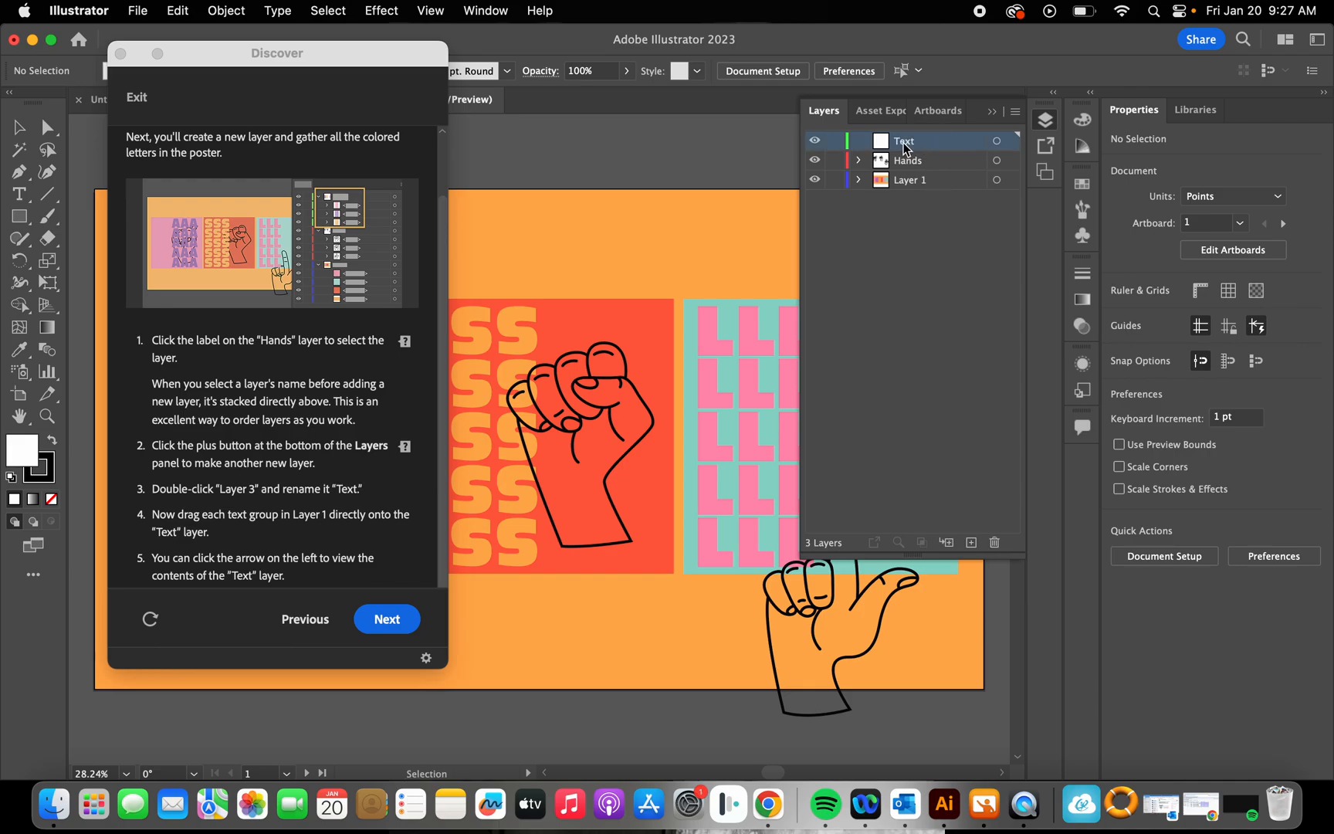
left_click(896, 273)
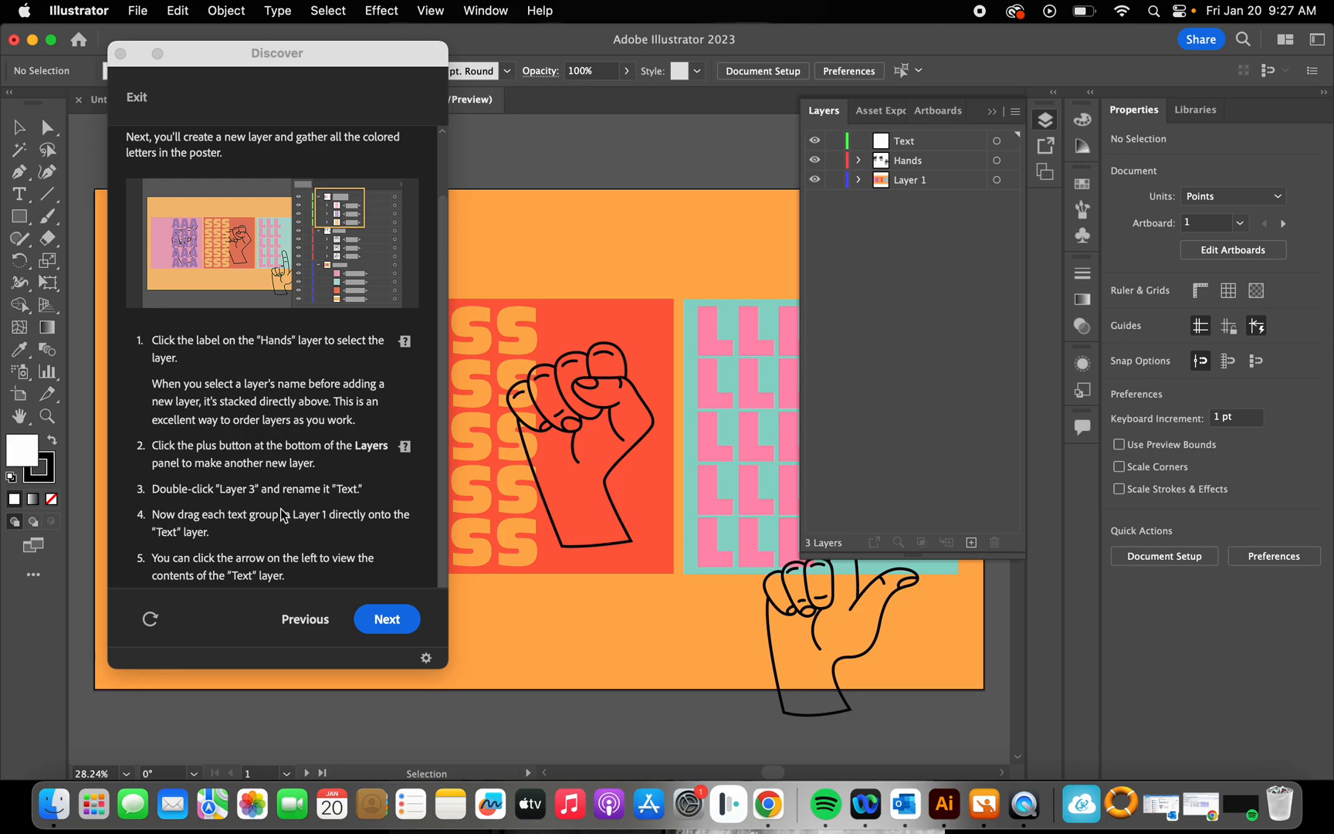
Step: Expand Layer 1 and move its pink letter group into the Text layer
left_click(938, 180)
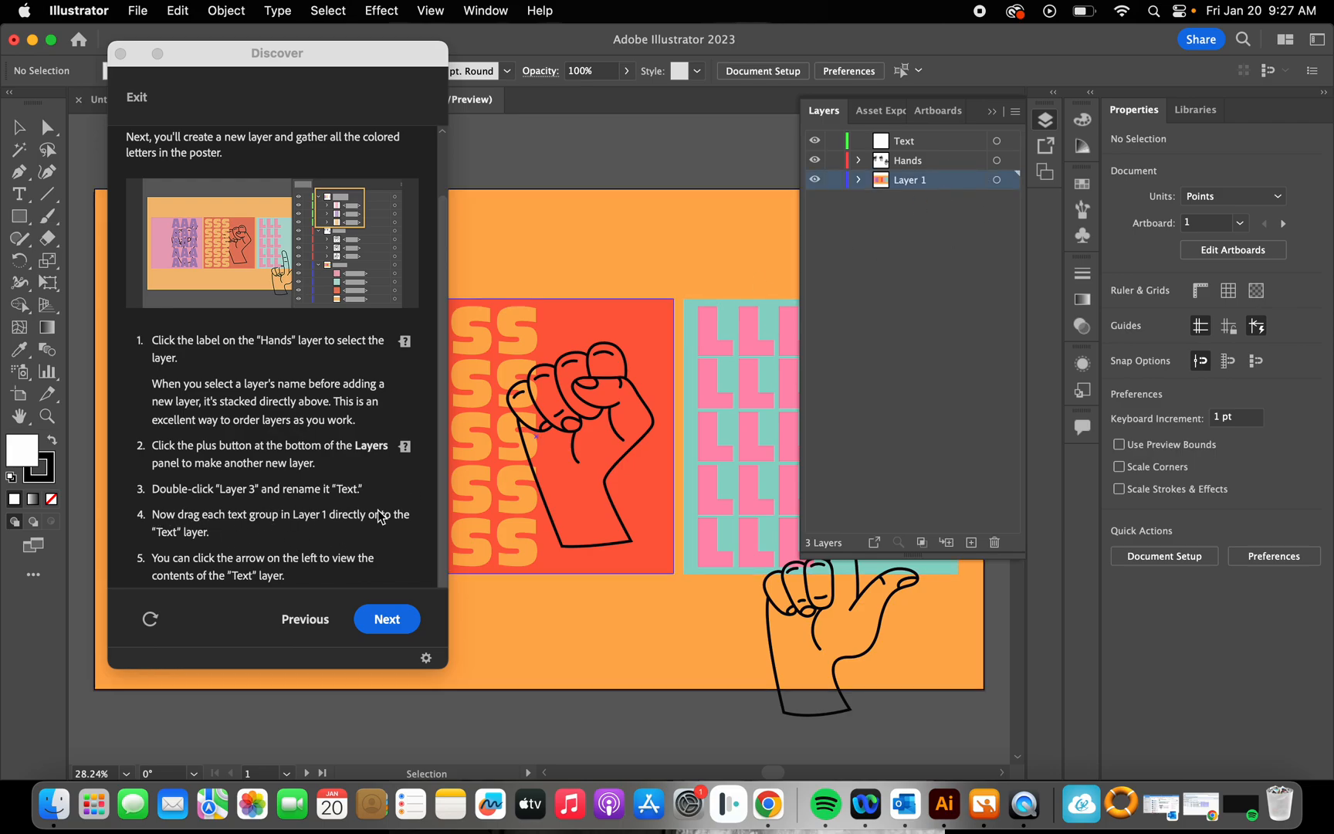
left_click(857, 180)
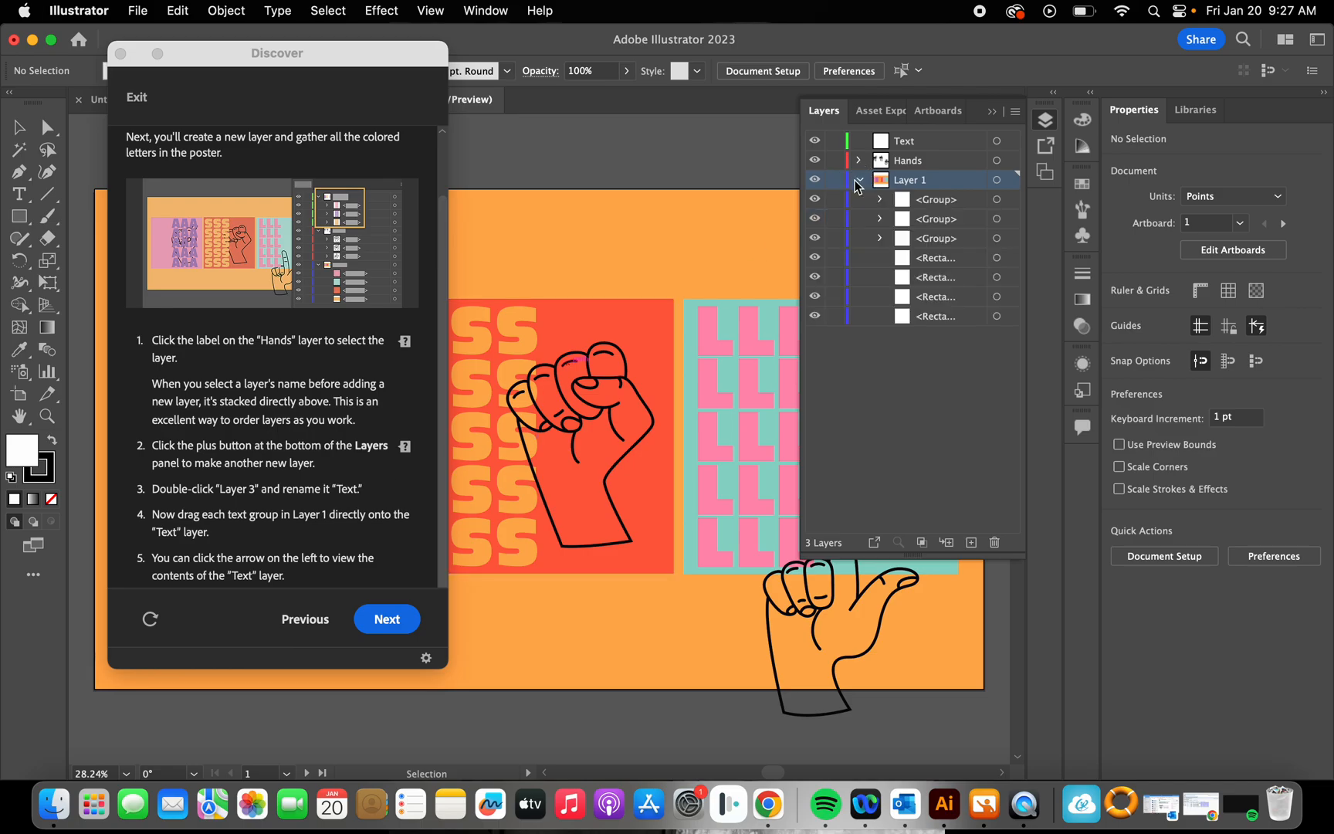
left_click(929, 239)
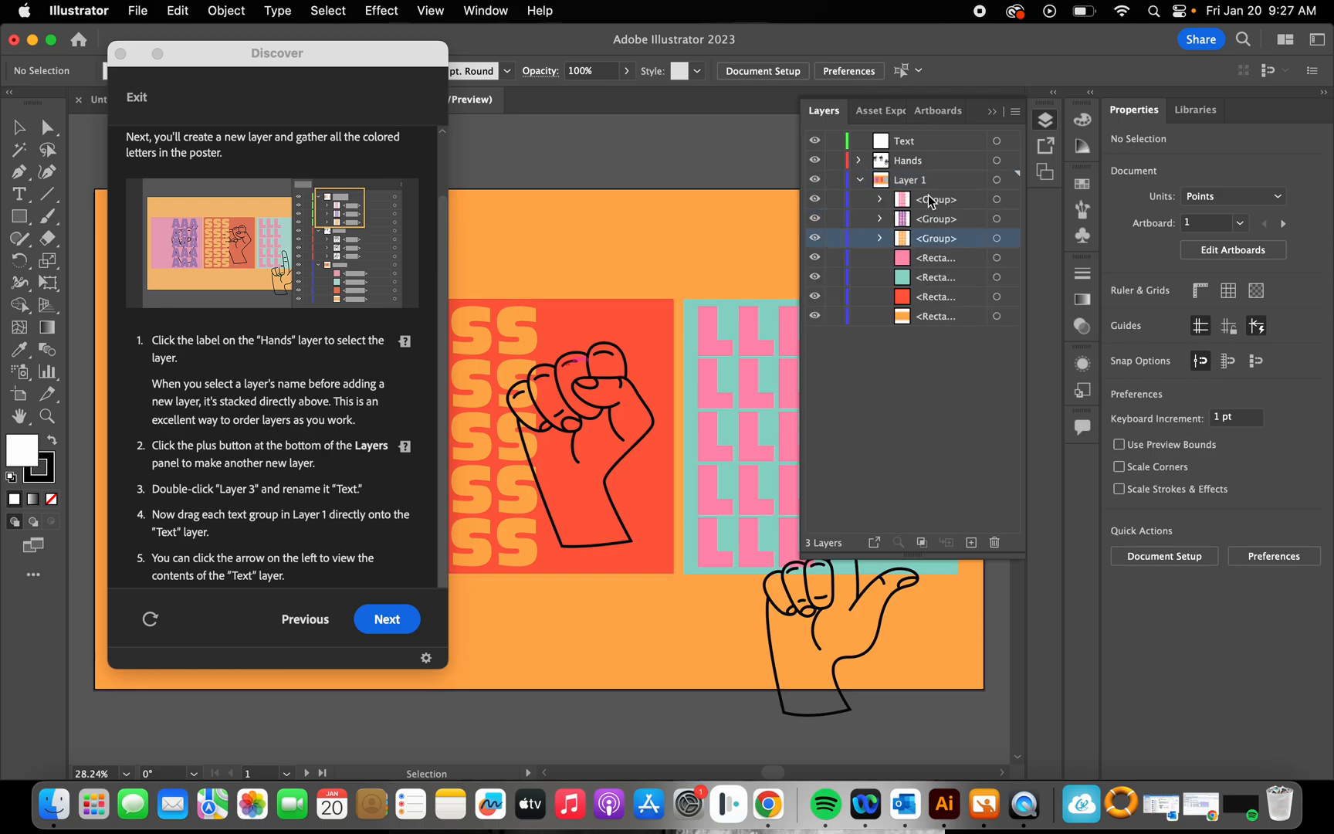
left_click(931, 200)
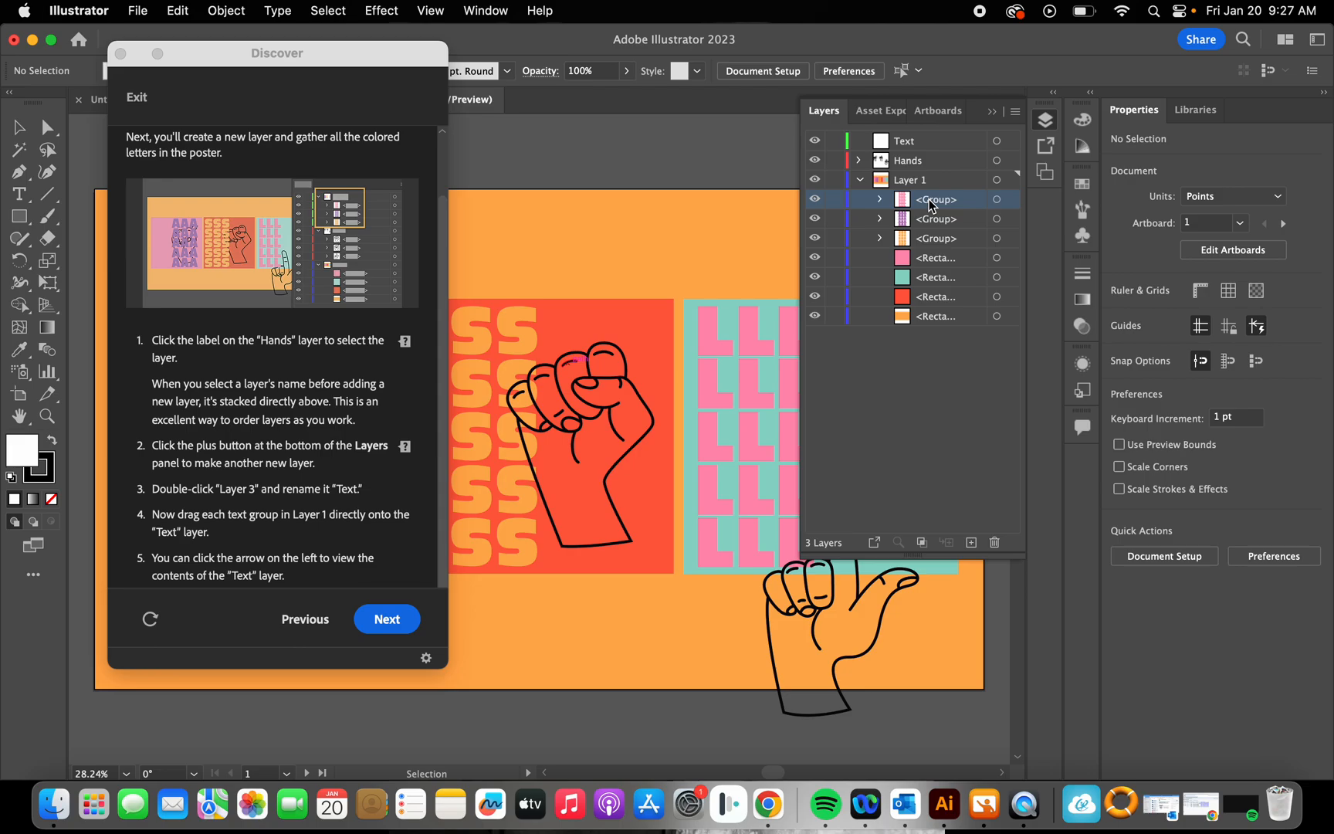
left_click_drag(931, 204, 926, 144)
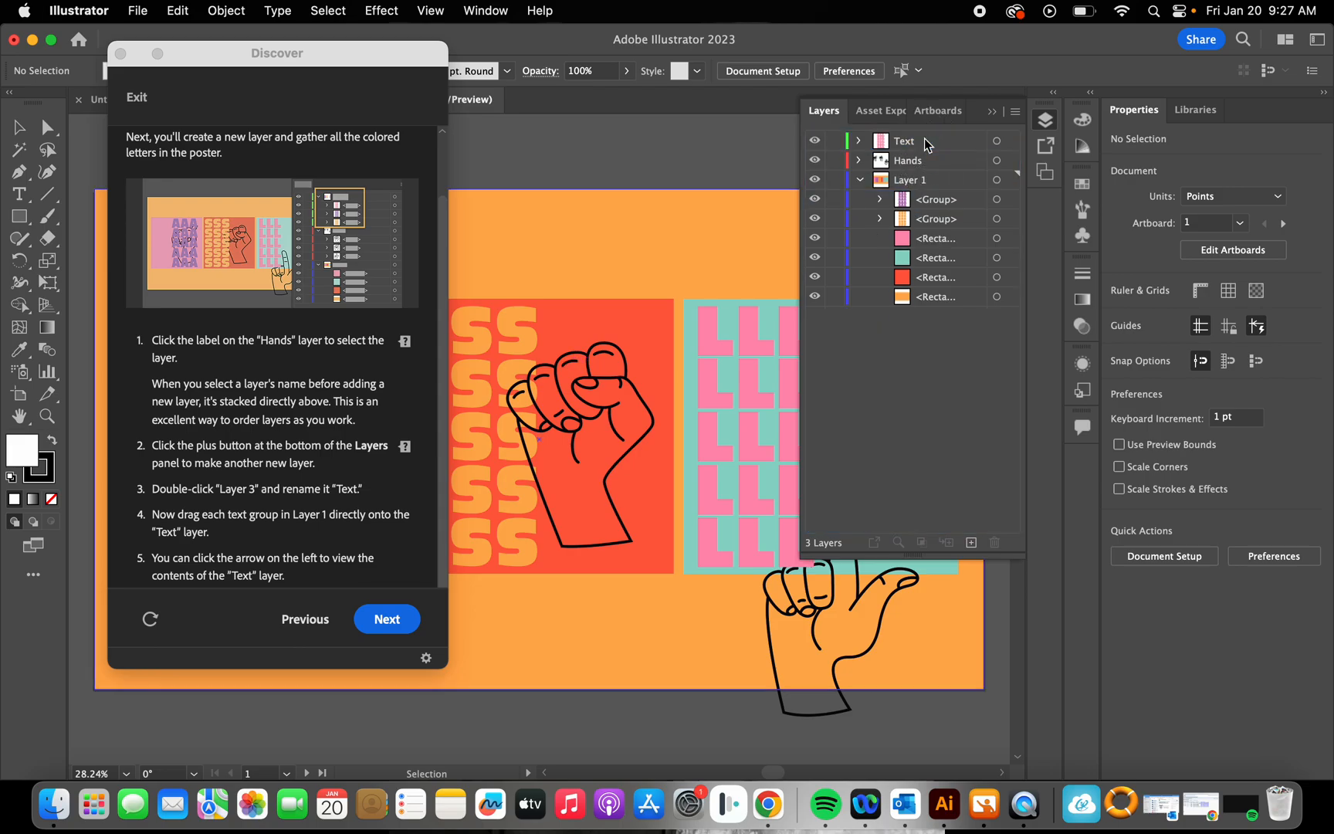
Step: Move the purple and orange letter groups from Layer 1 into the Text layer and collapse Layer 1
left_click(923, 202)
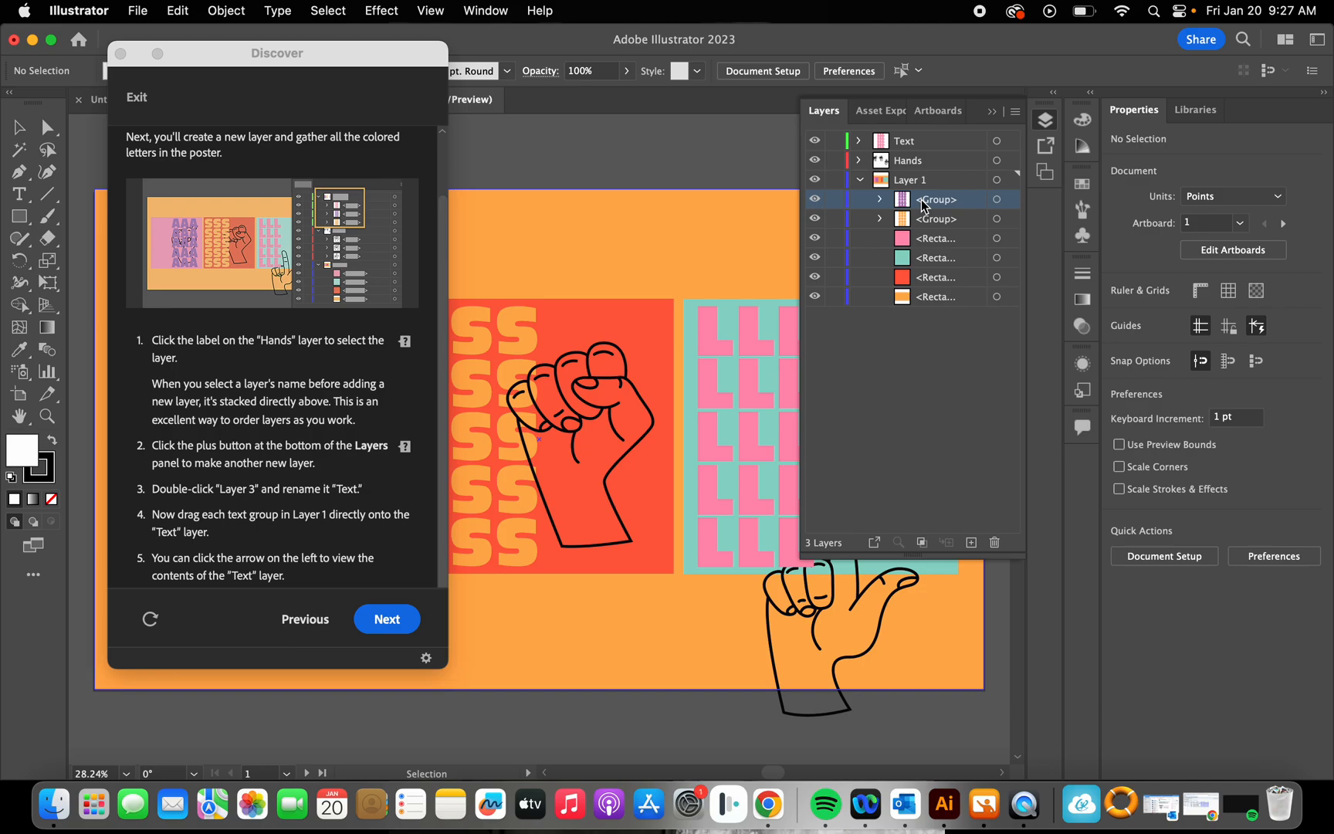
left_click_drag(923, 203, 922, 143)
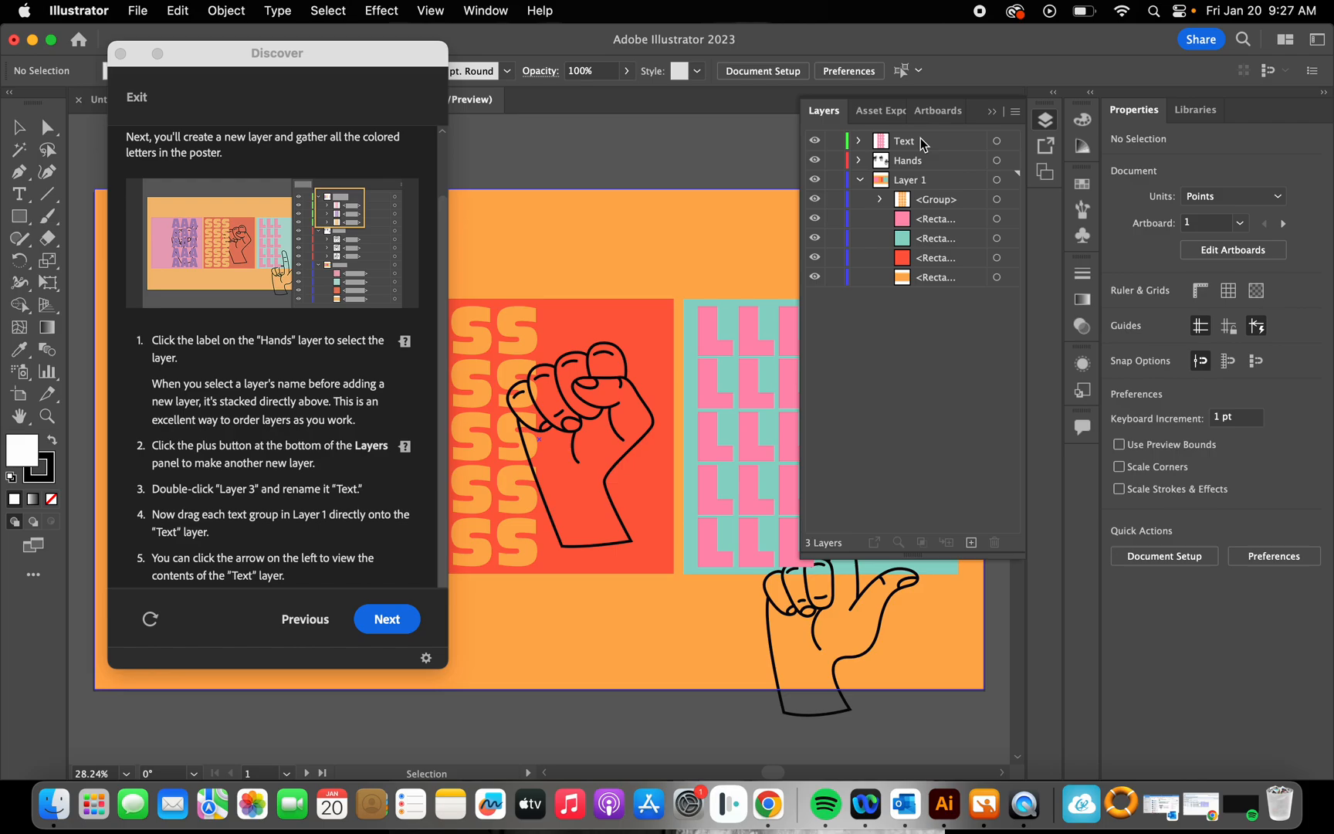
left_click(940, 206)
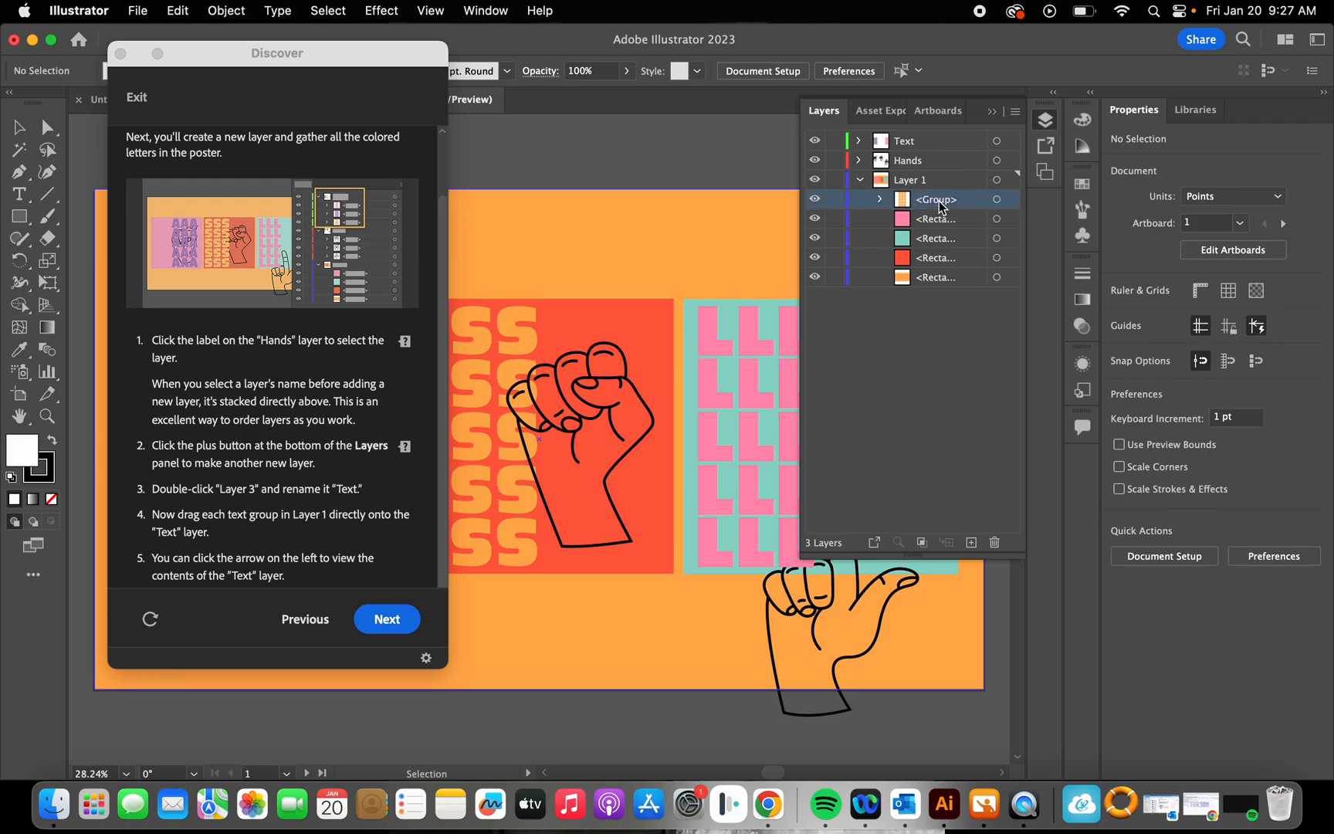
left_click_drag(941, 205, 931, 142)
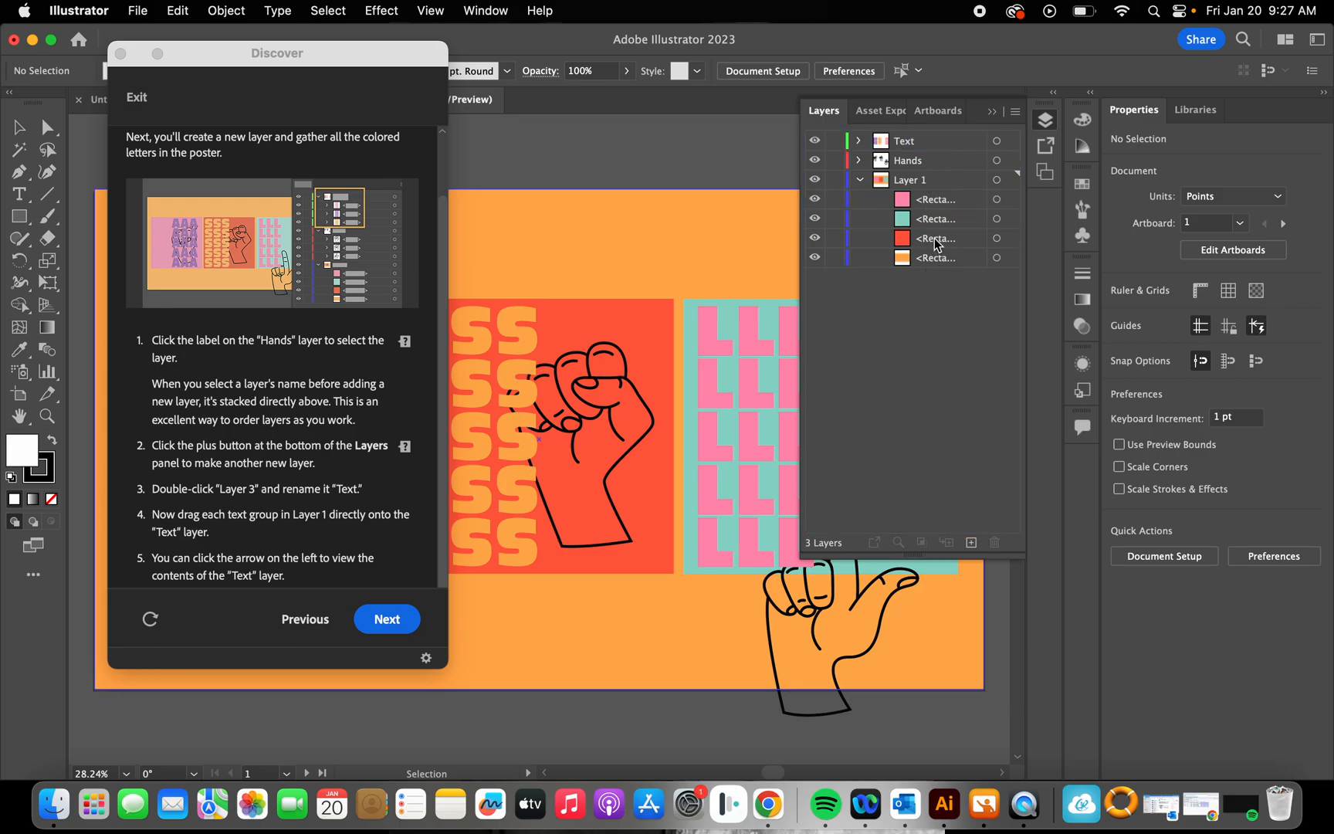
left_click(861, 181)
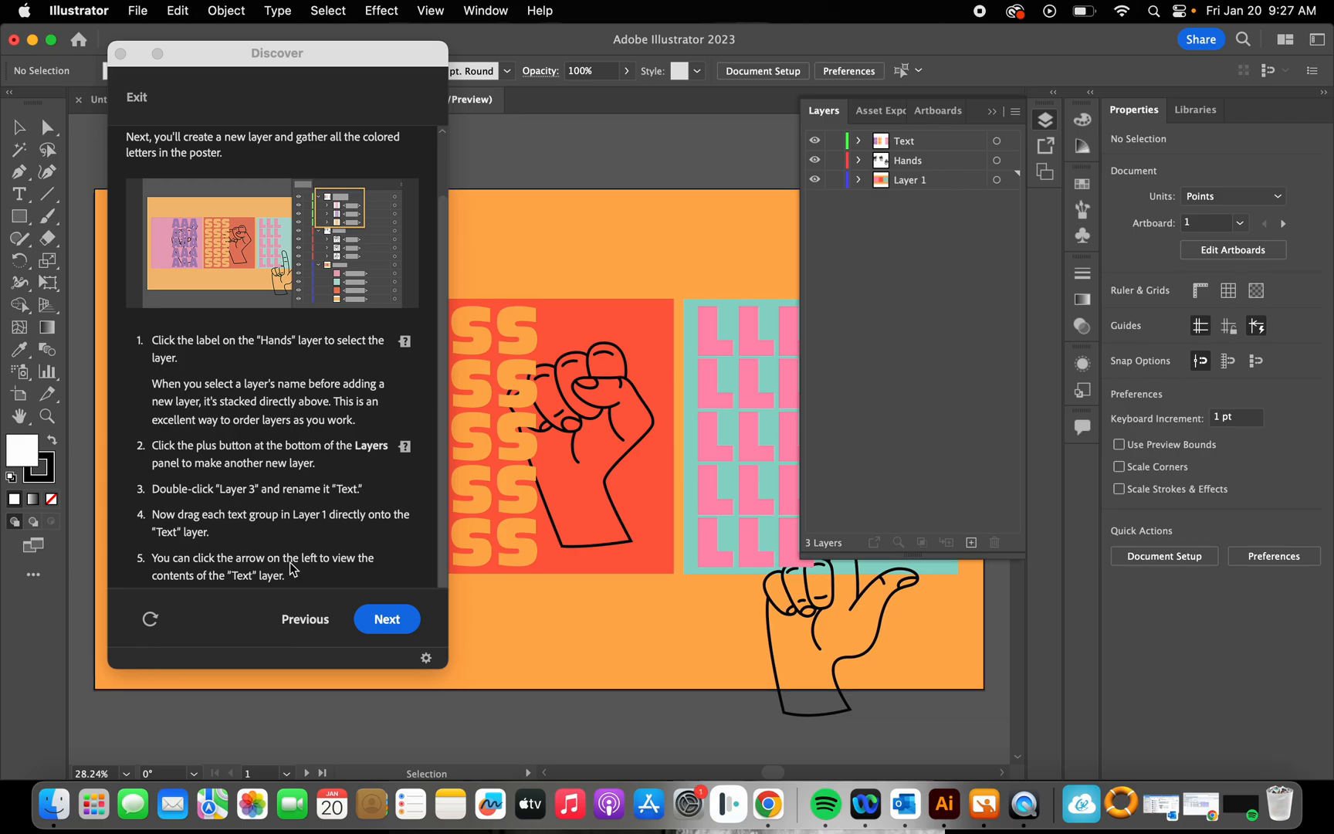
Step: Expand the Text layer to check its three letter groups, and collapse it again
left_click(859, 142)
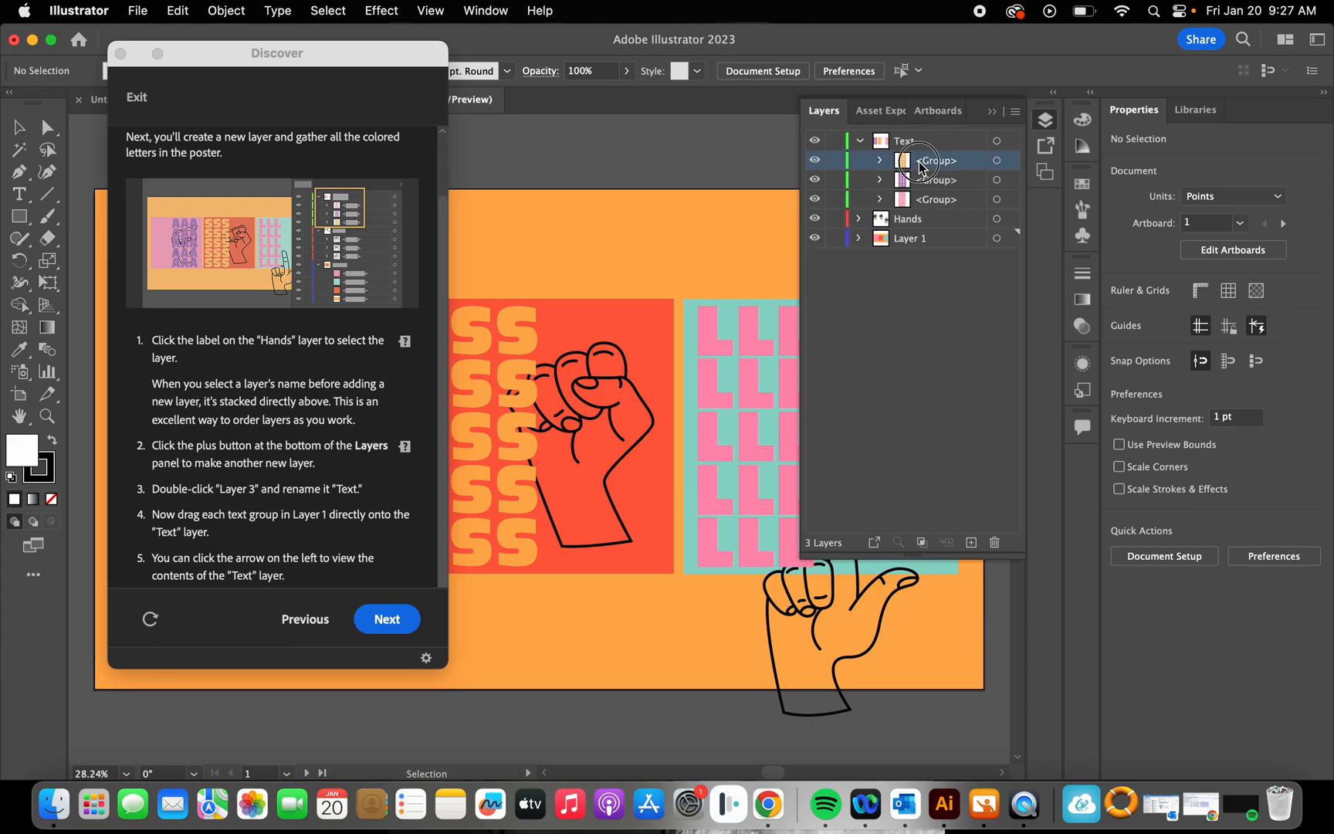
left_click(919, 180)
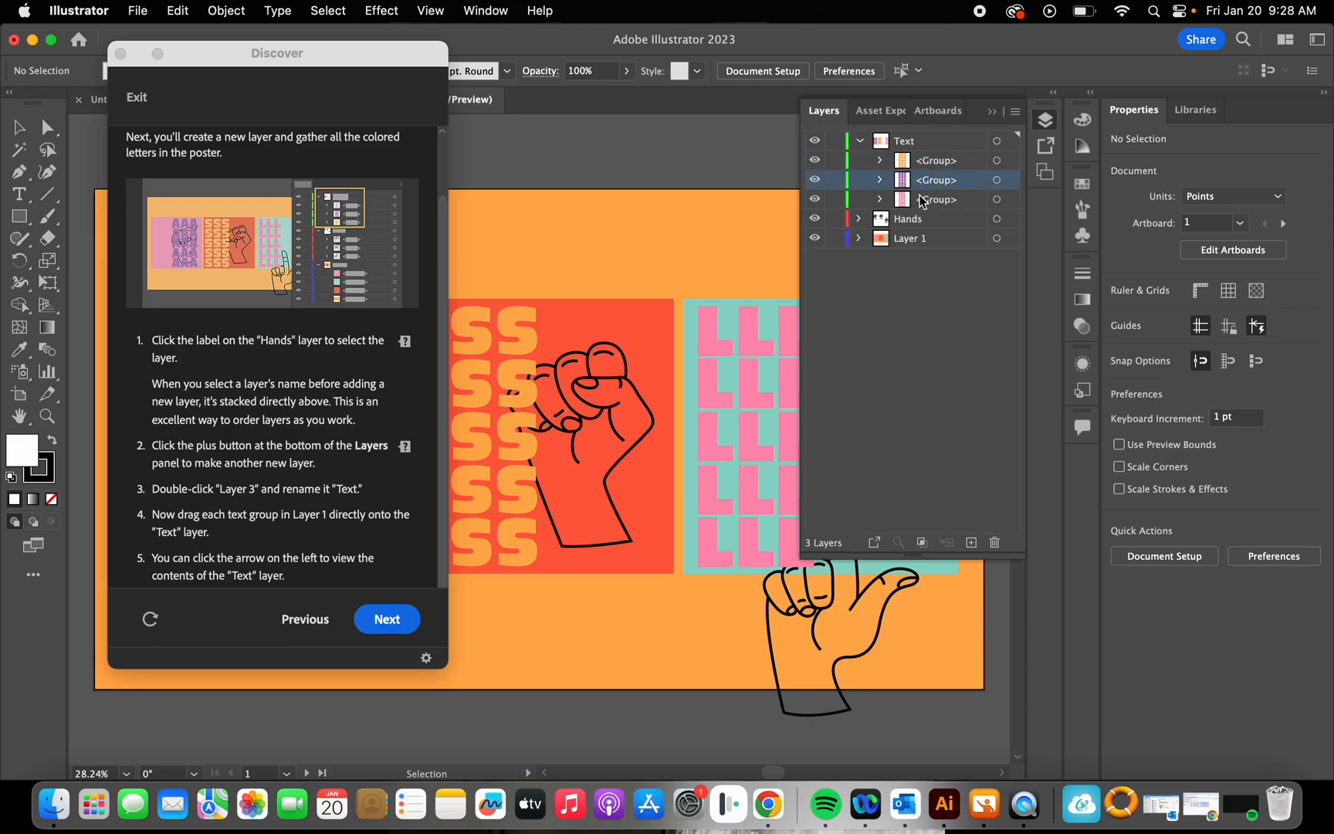
left_click(919, 198)
left_click(911, 146)
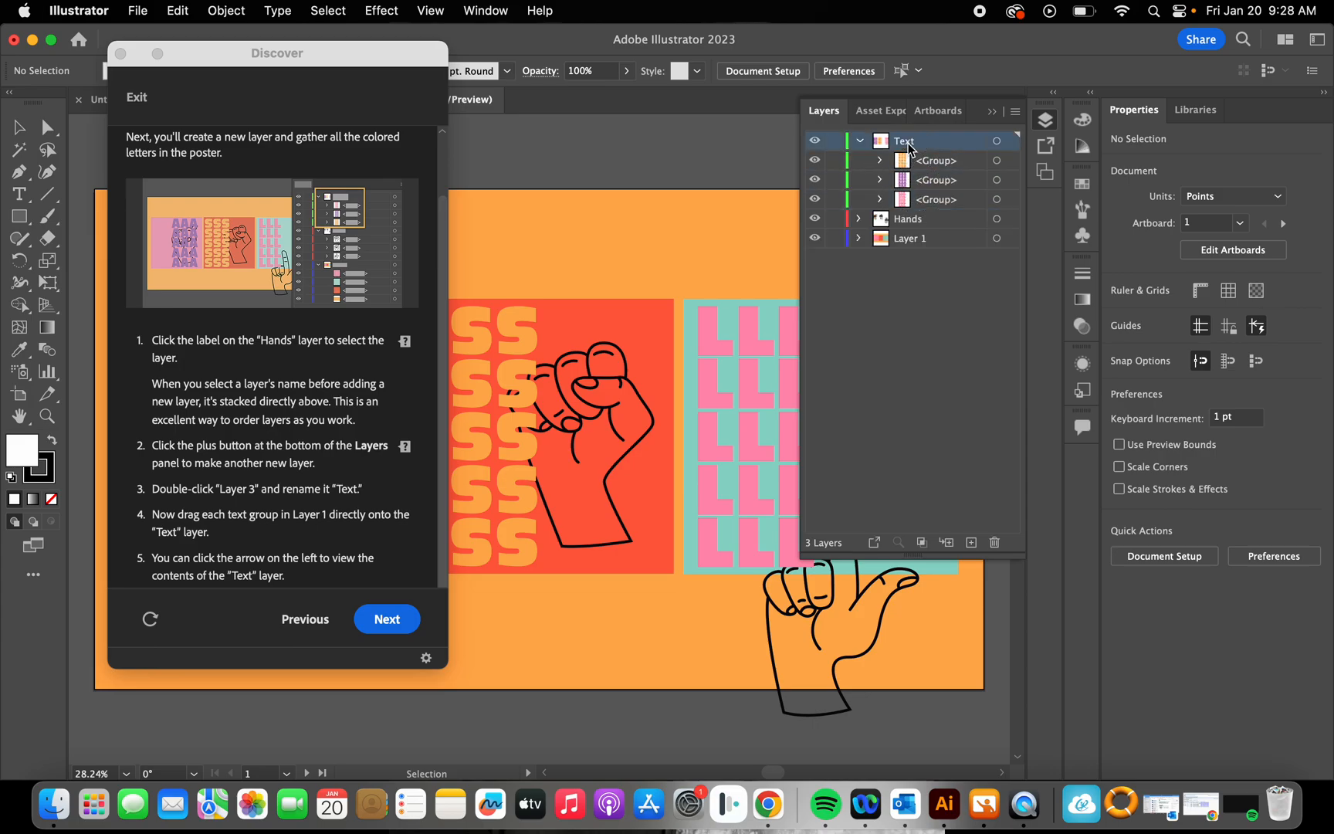
left_click(859, 144)
left_click(871, 239)
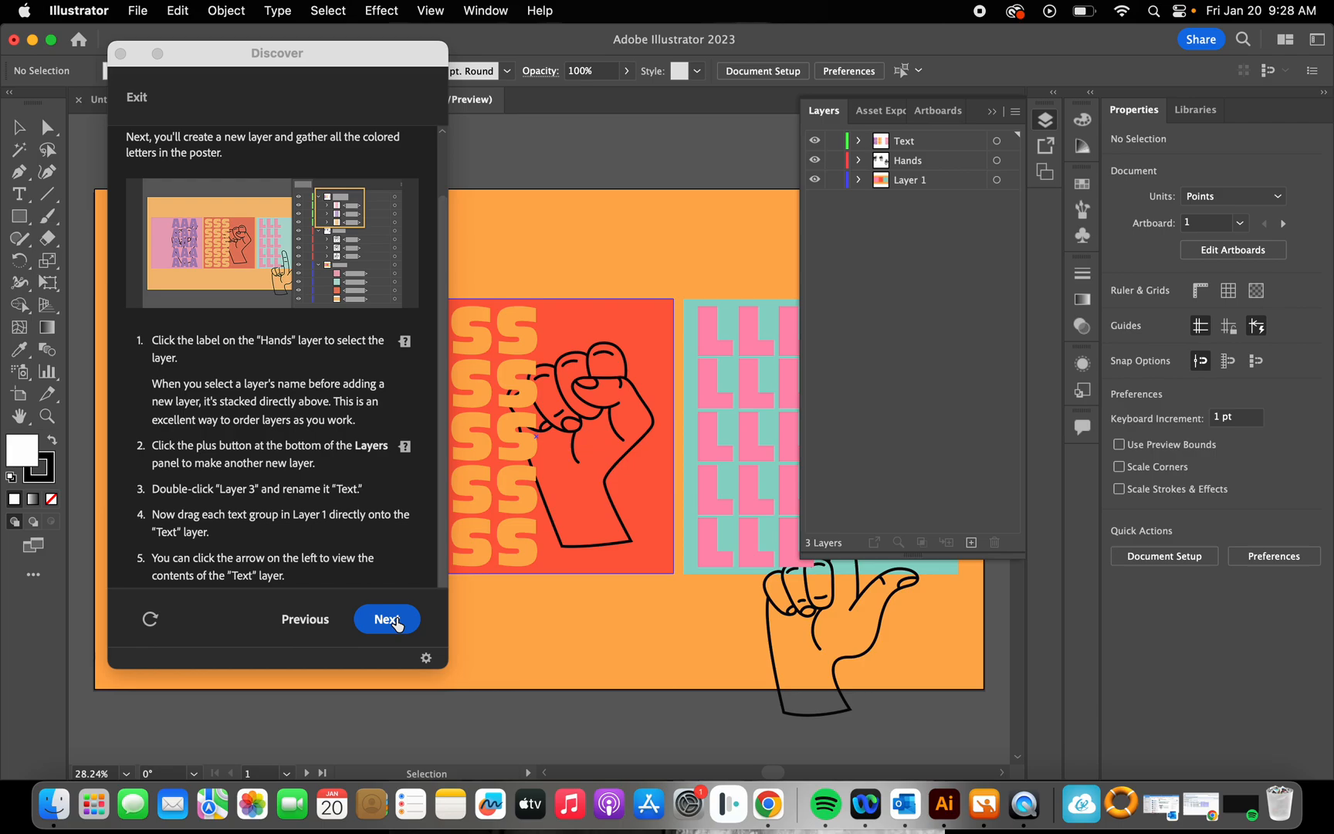
Step: Advance the tutorial to "Locking layer content" and select the large orange background rectangle with the Selection tool
left_click(395, 622)
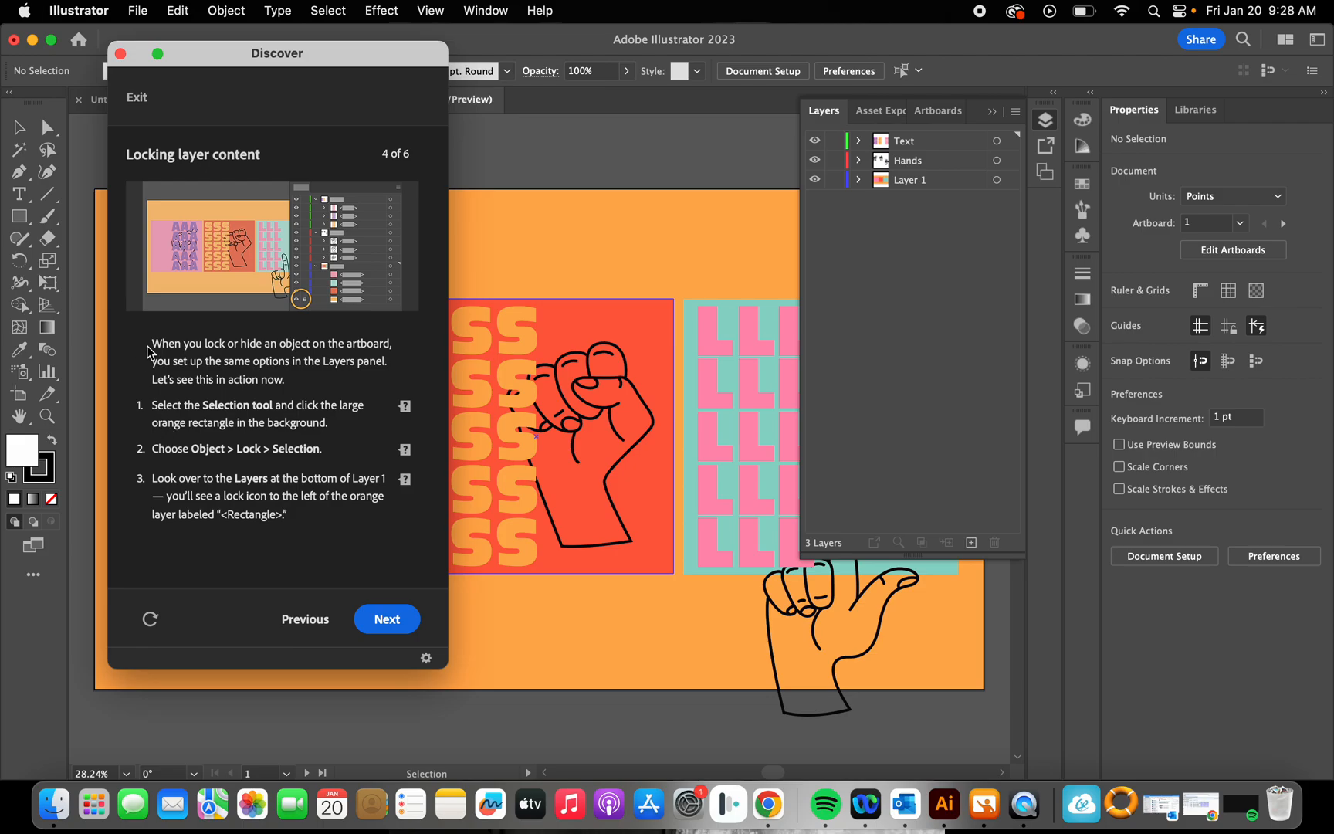
left_click_drag(405, 60, 379, 345)
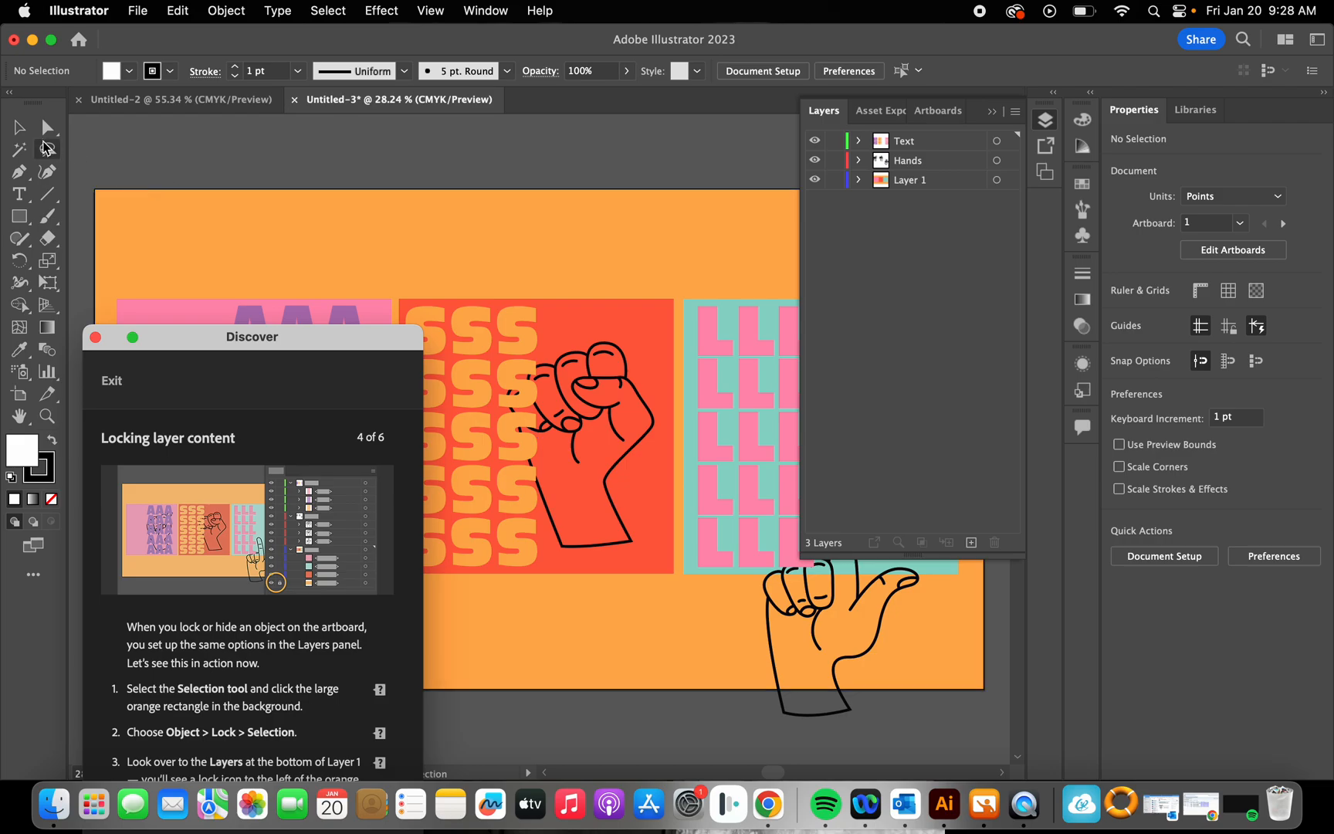
left_click(20, 129)
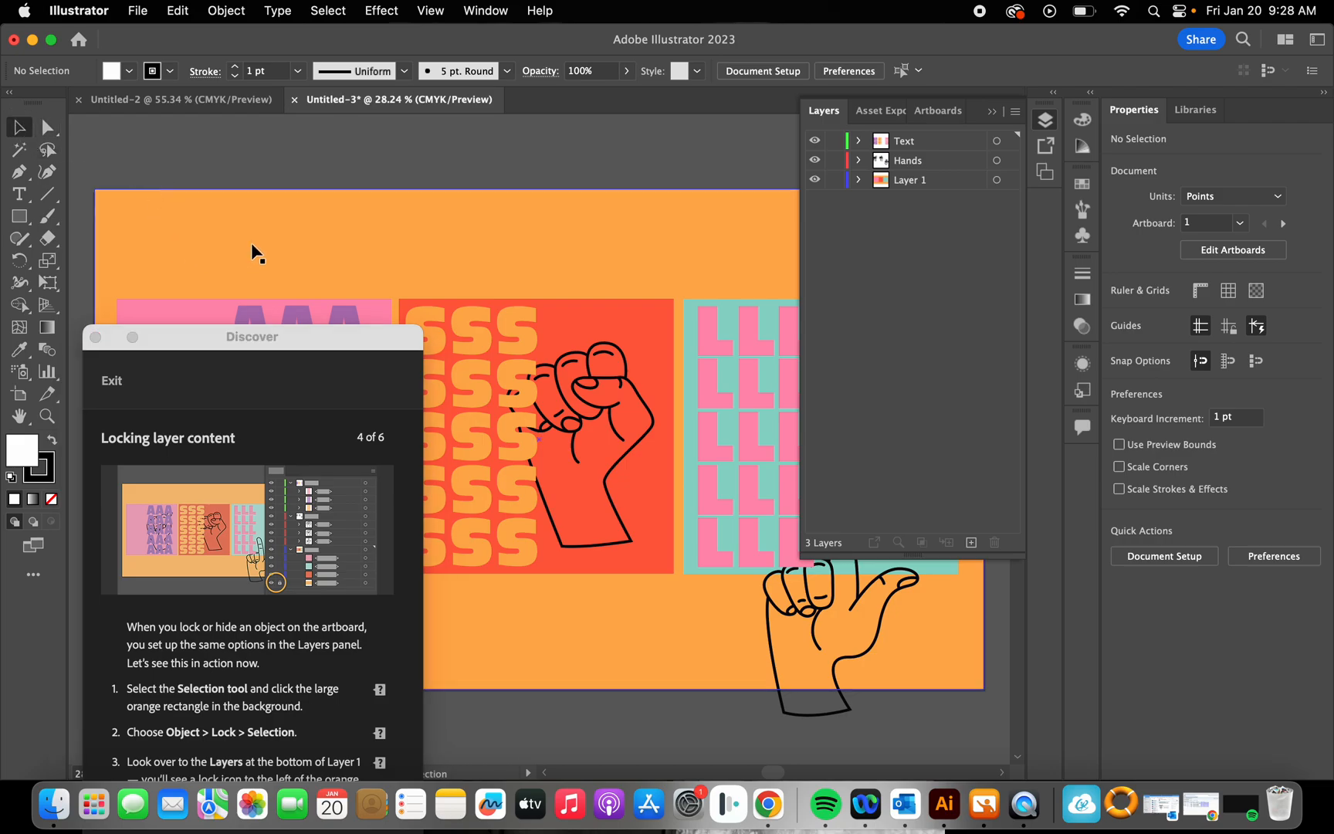
left_click(660, 224)
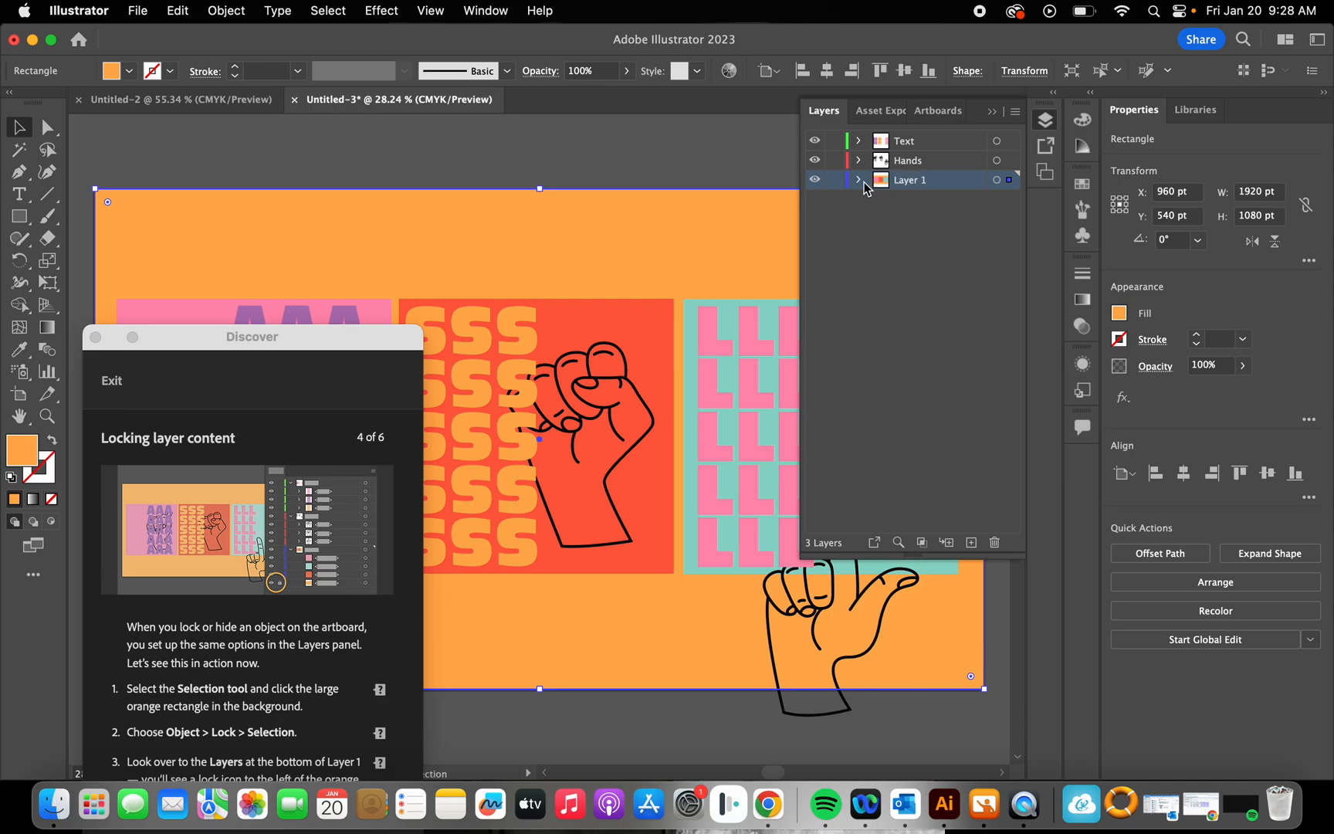
Step: Reposition the tutorial window and expand Layer 1 to locate the selected orange background rectangle
left_click_drag(396, 336, 363, 35)
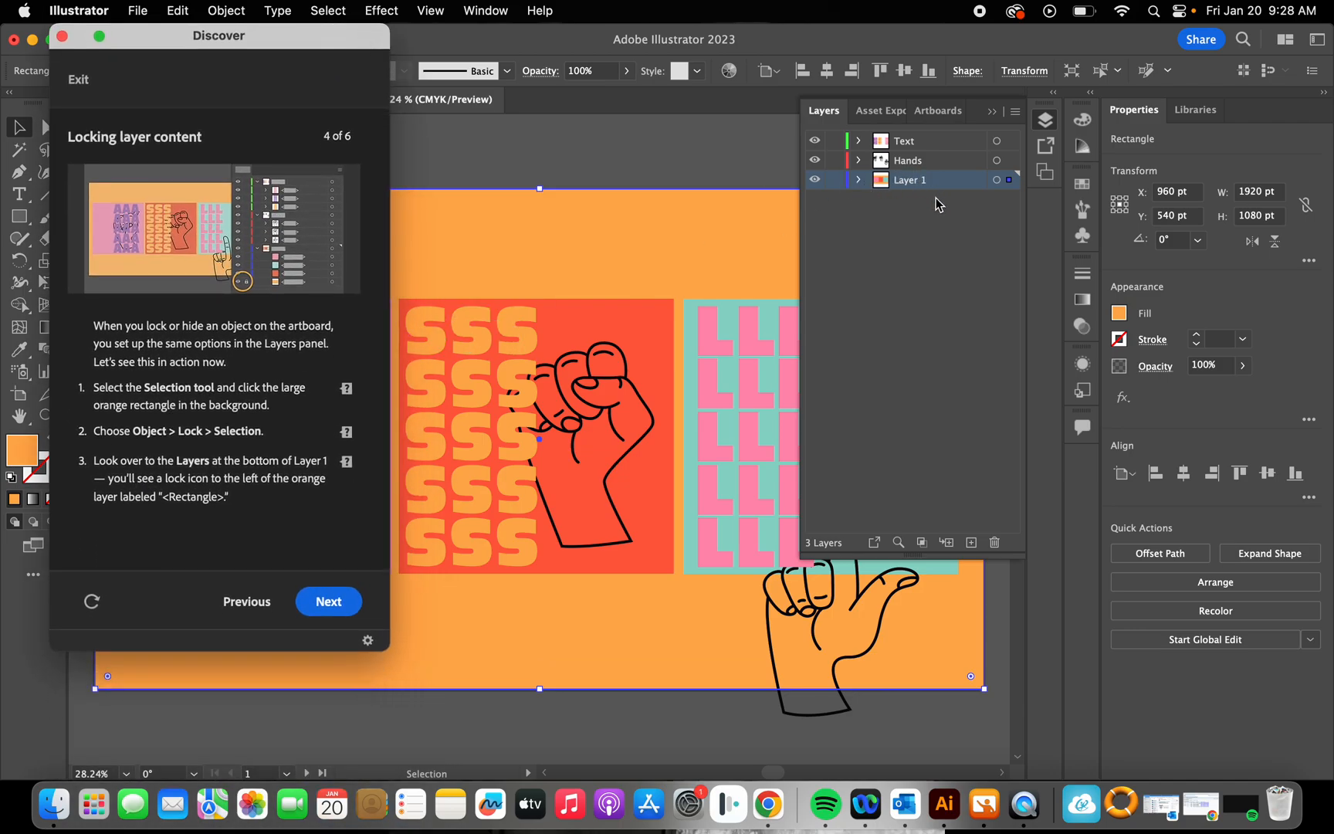
left_click(657, 226)
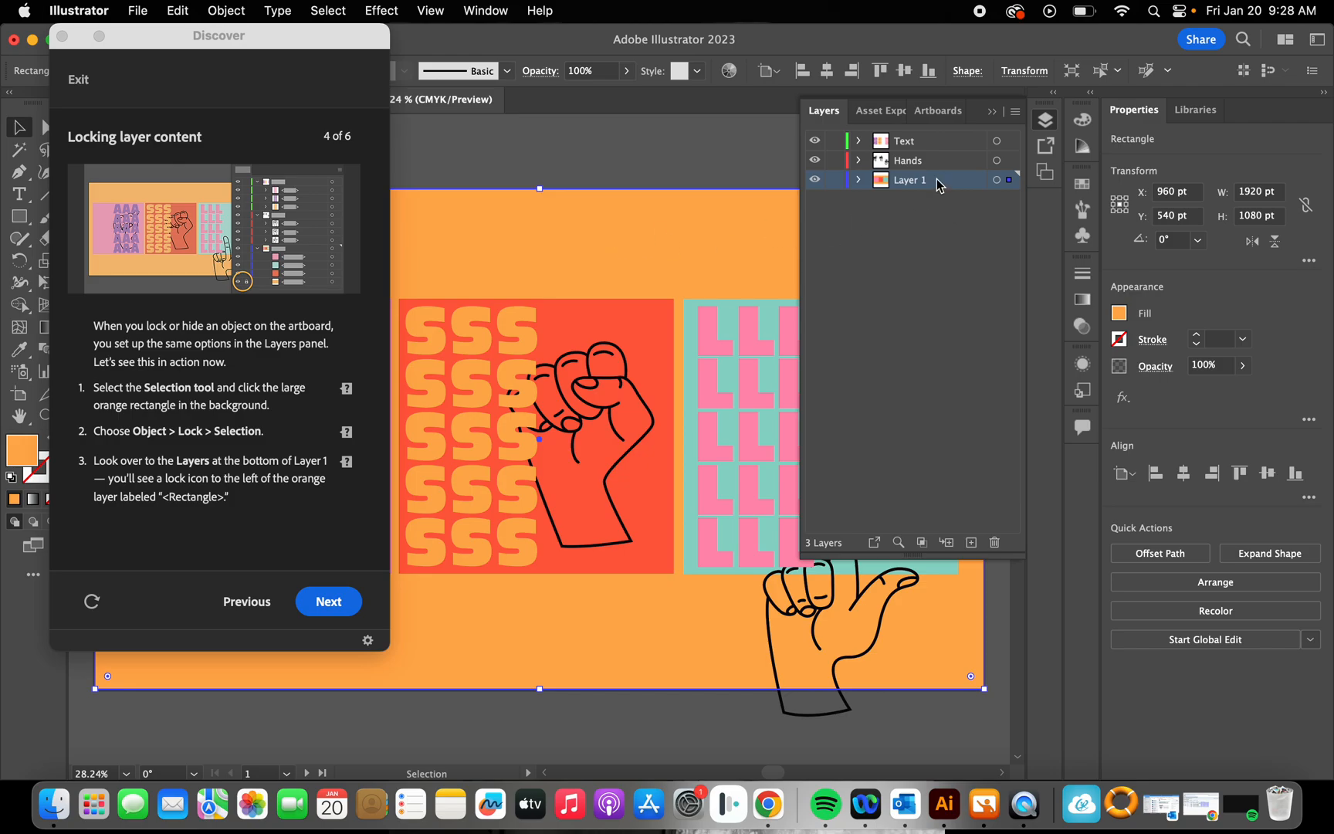
left_click(860, 180)
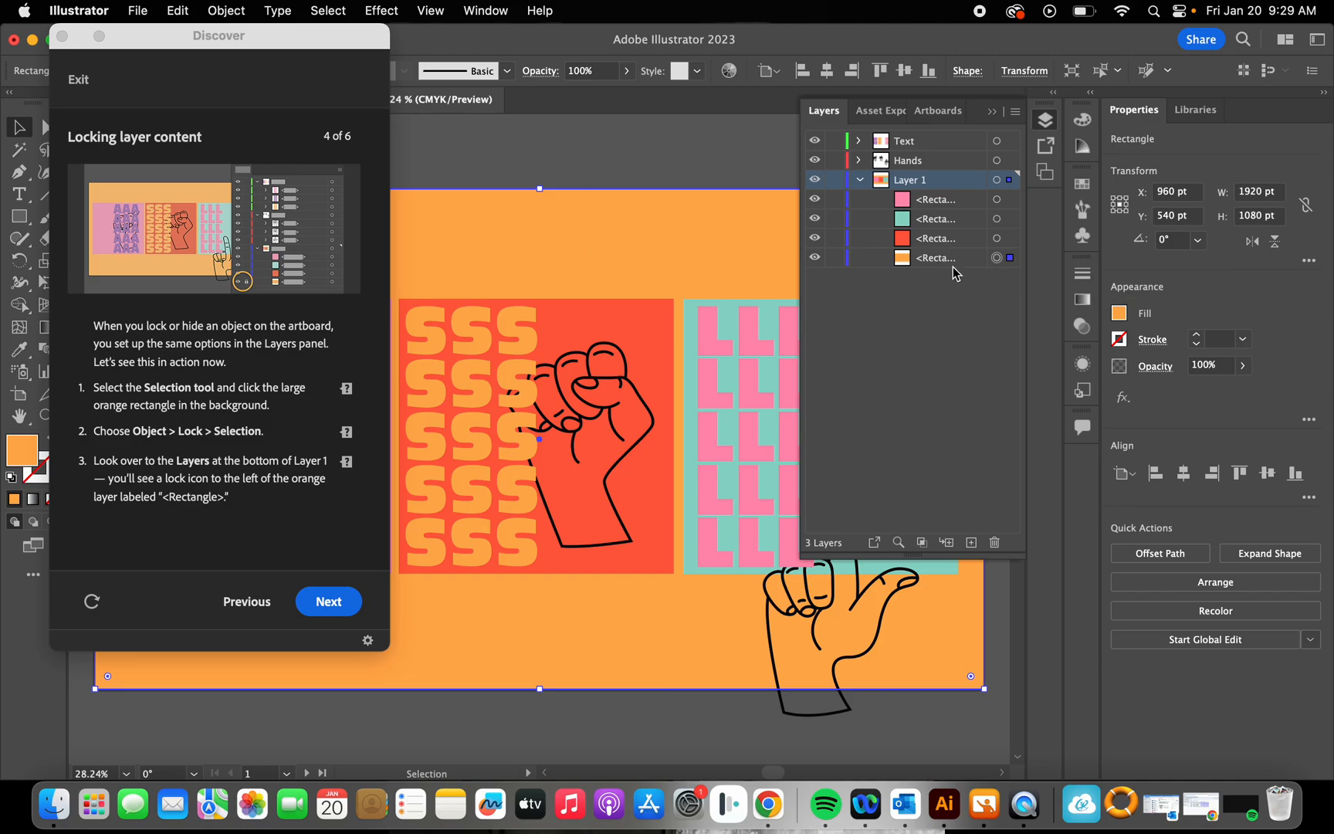
Step: Try locking and unlocking the orange background rectangle in Layer 1, and undo a trial move of it
left_click(836, 260)
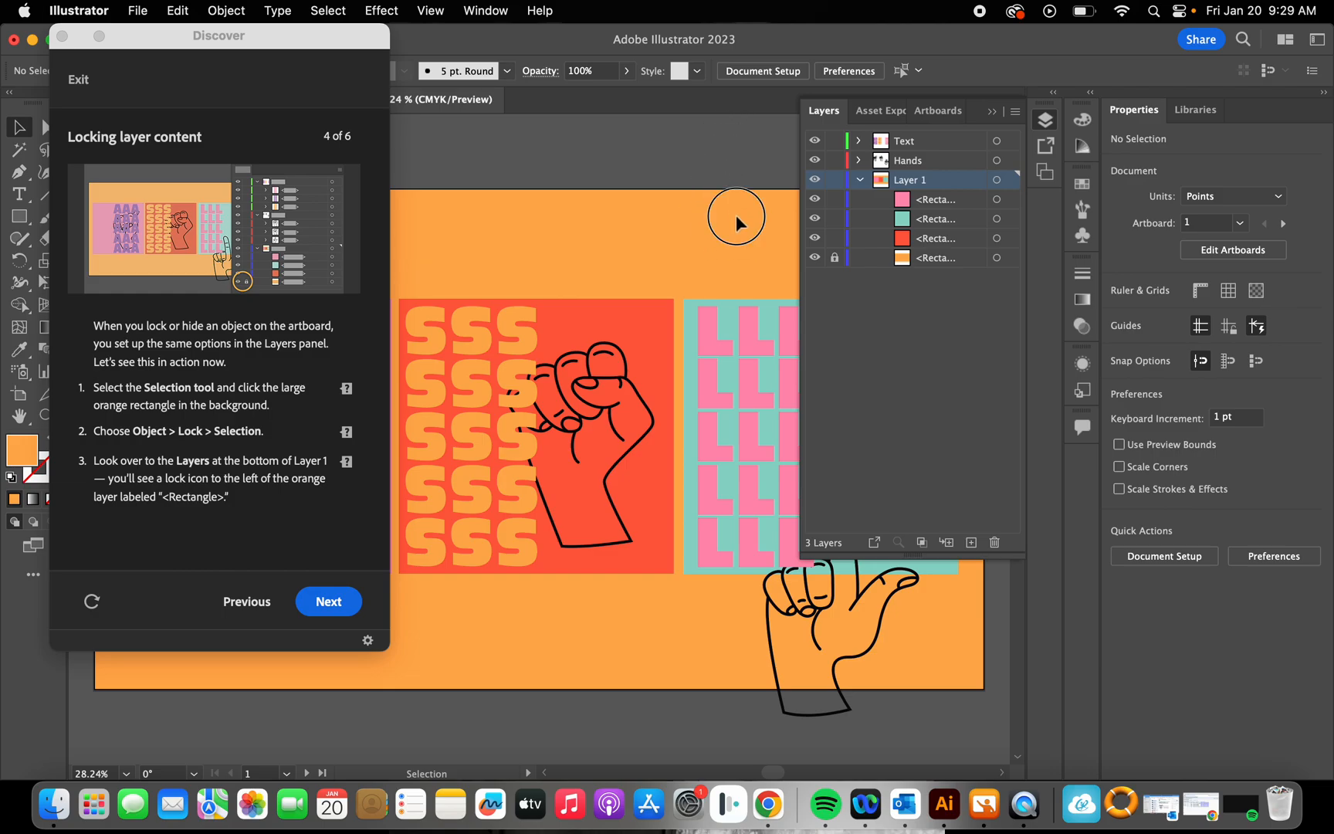
left_click(836, 258)
left_click_drag(674, 241, 683, 288)
key("super+z")
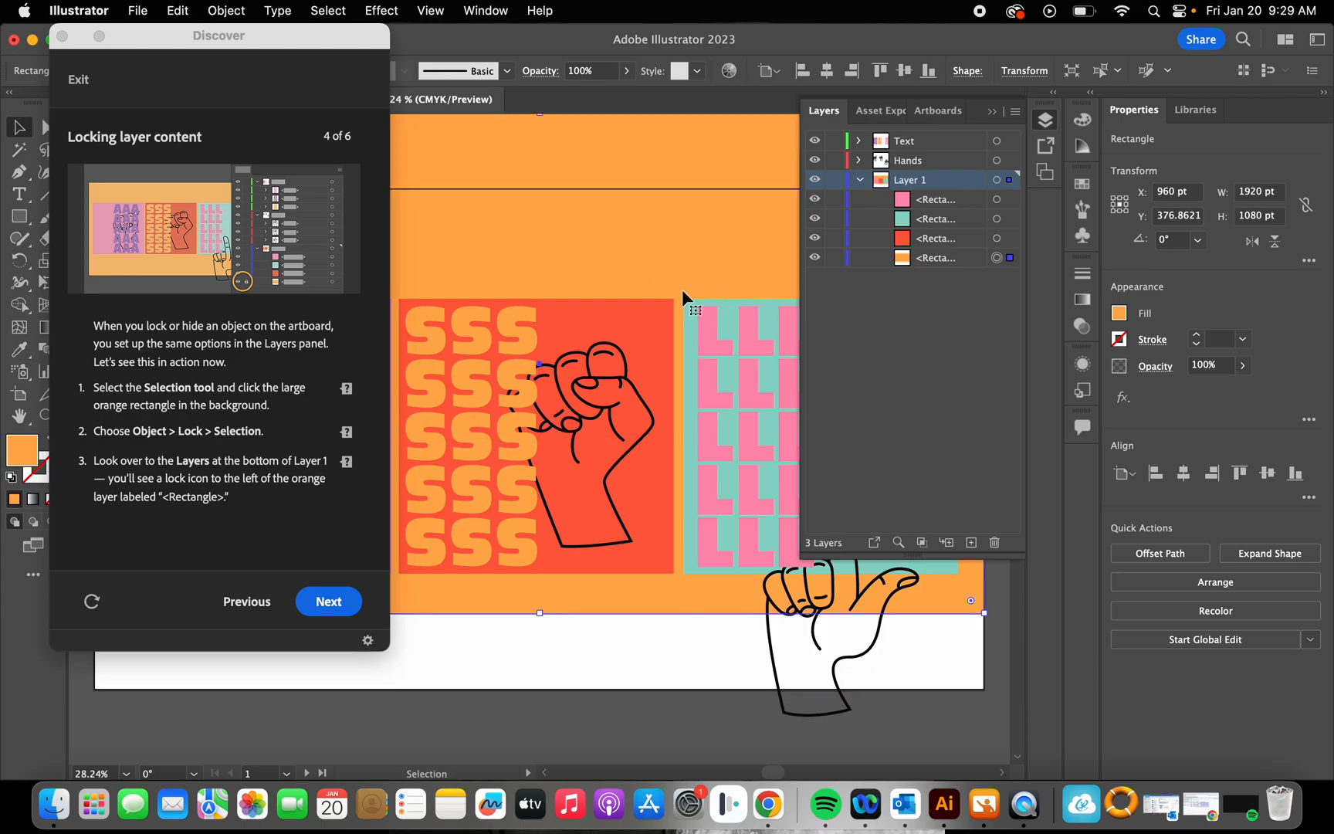
key("super+z")
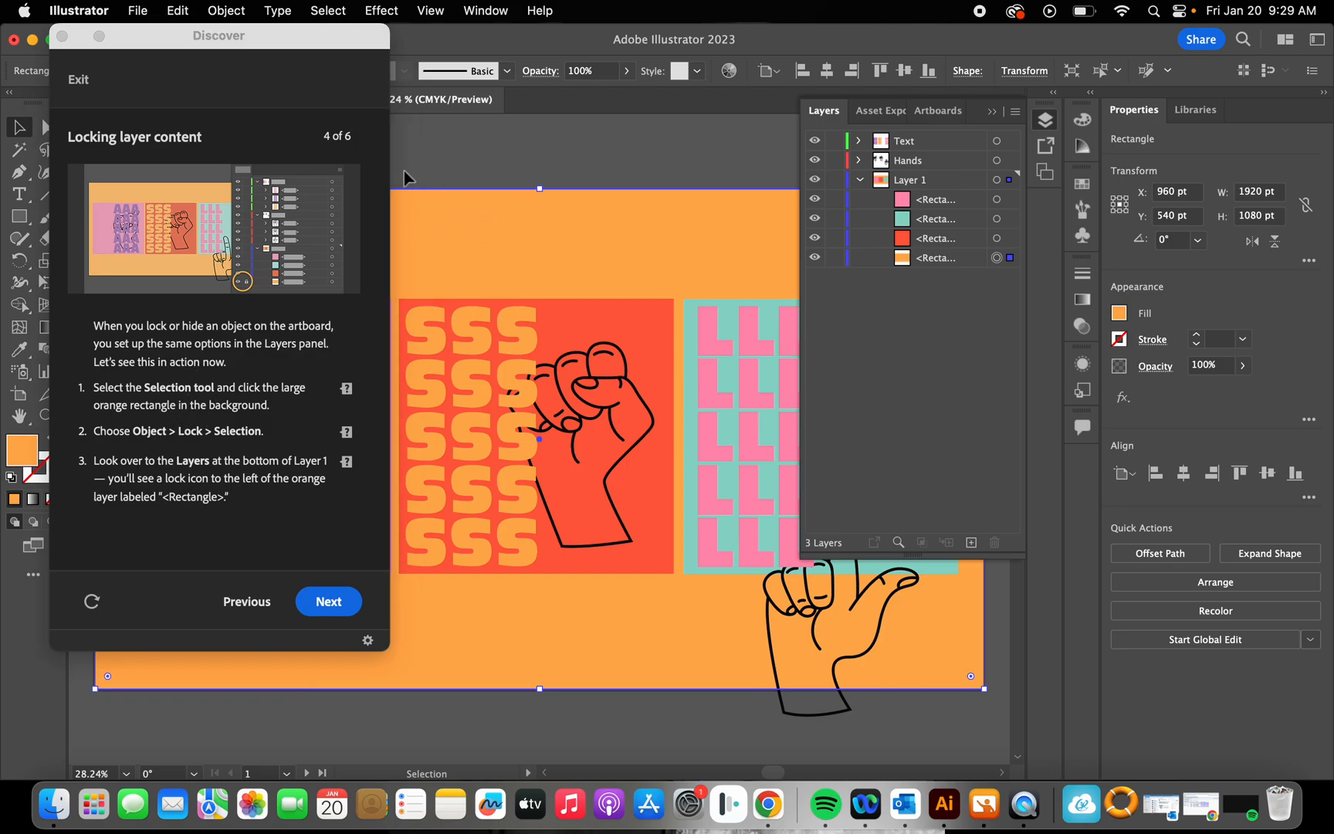
Step: Lock the selected orange background rectangle on the artboard, using the Object lock command for the current selection
left_click(232, 10)
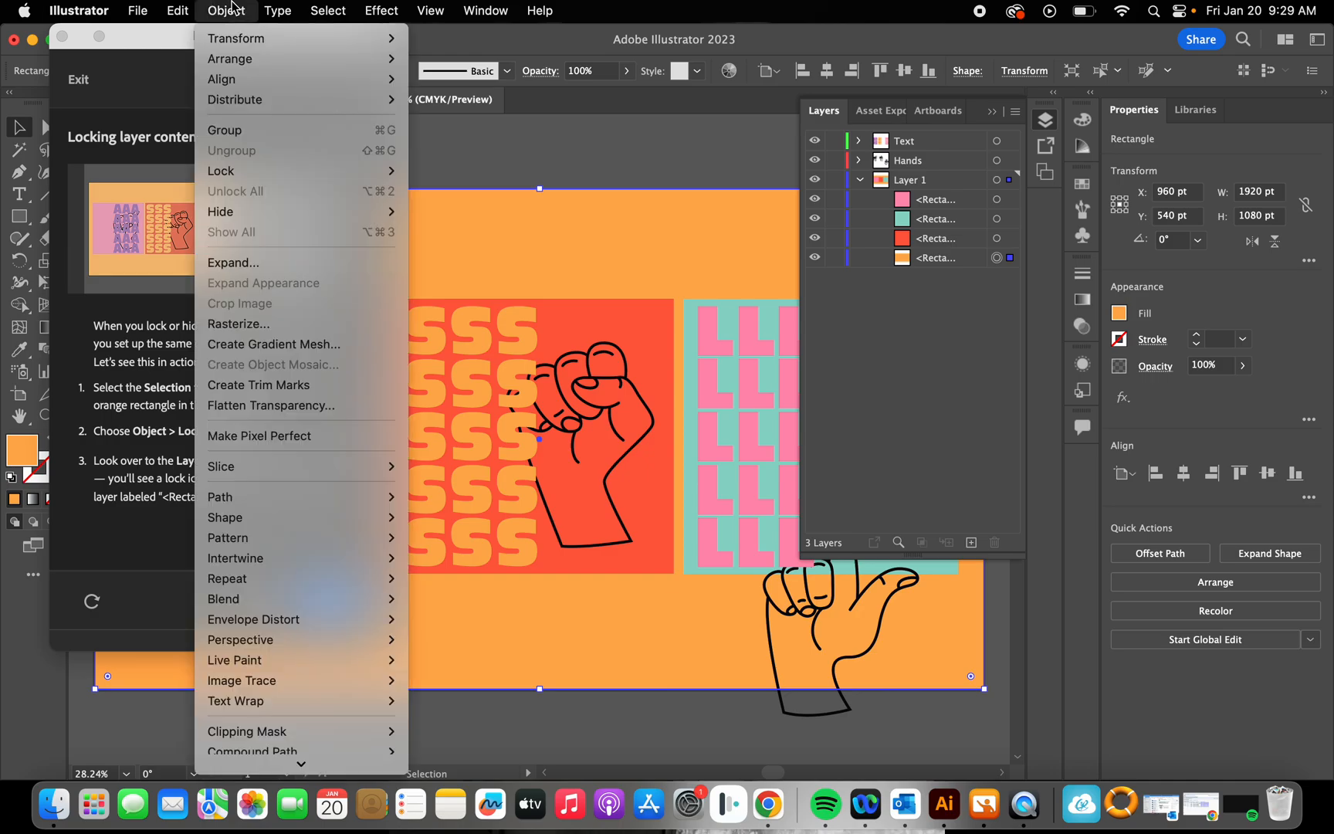
left_click_drag(128, 31, 676, 53)
left_click(226, 10)
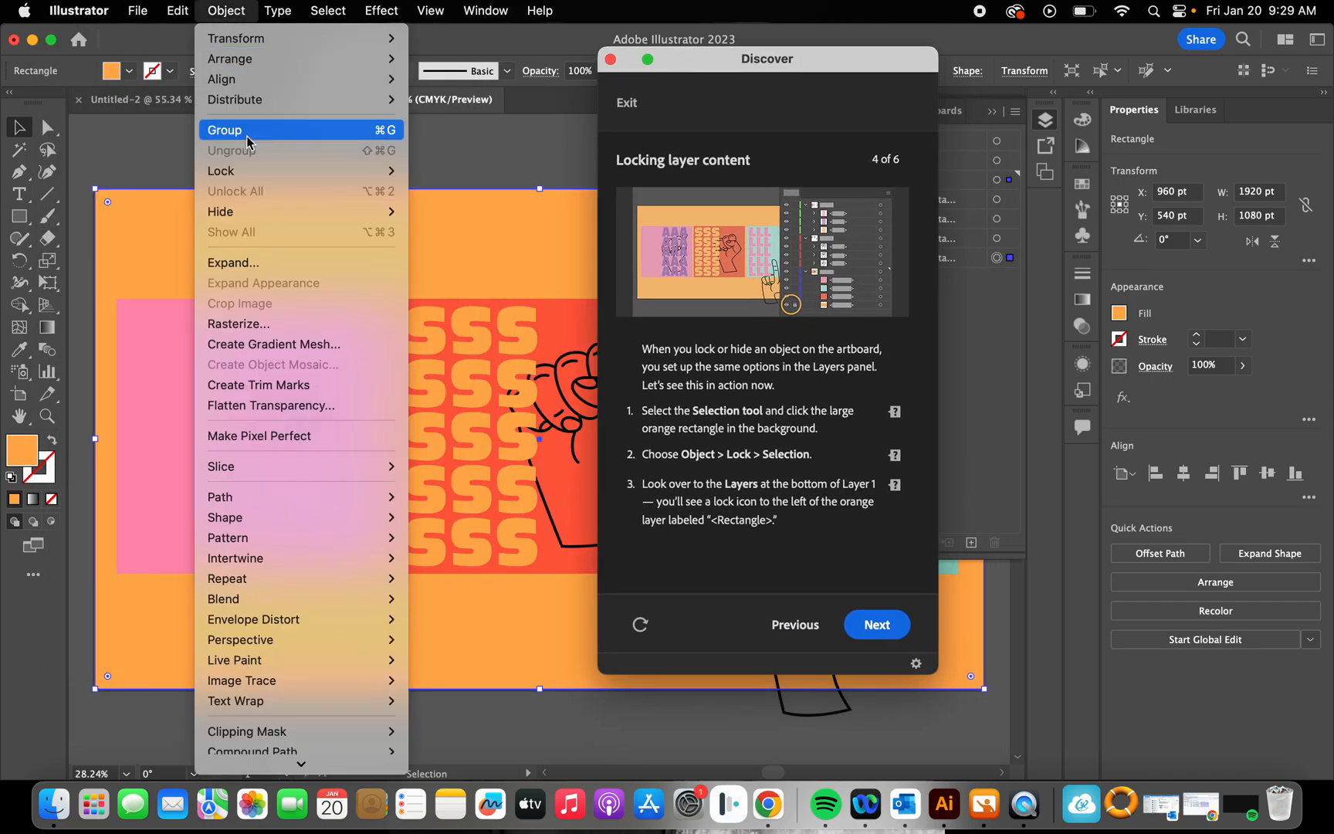
mouse_move(281, 171)
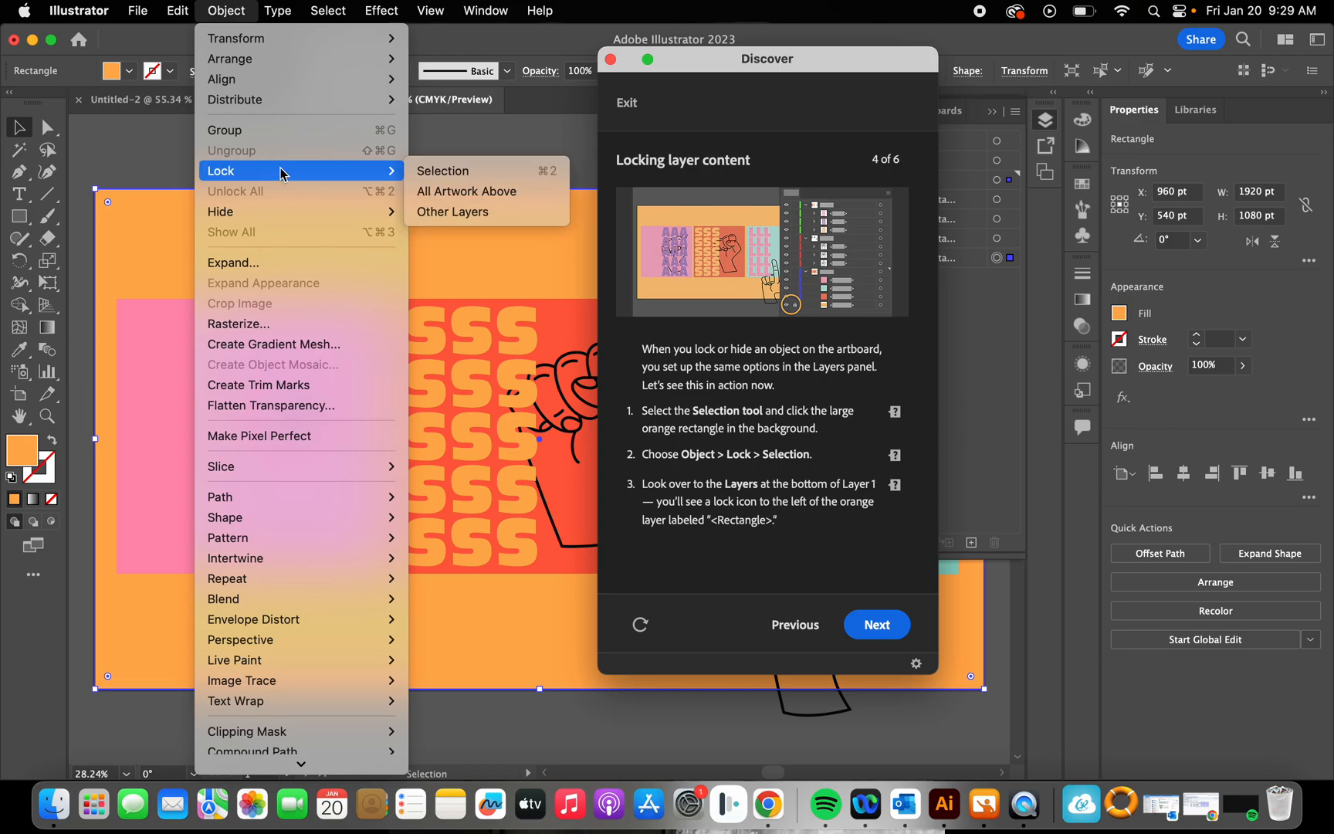
left_click(464, 172)
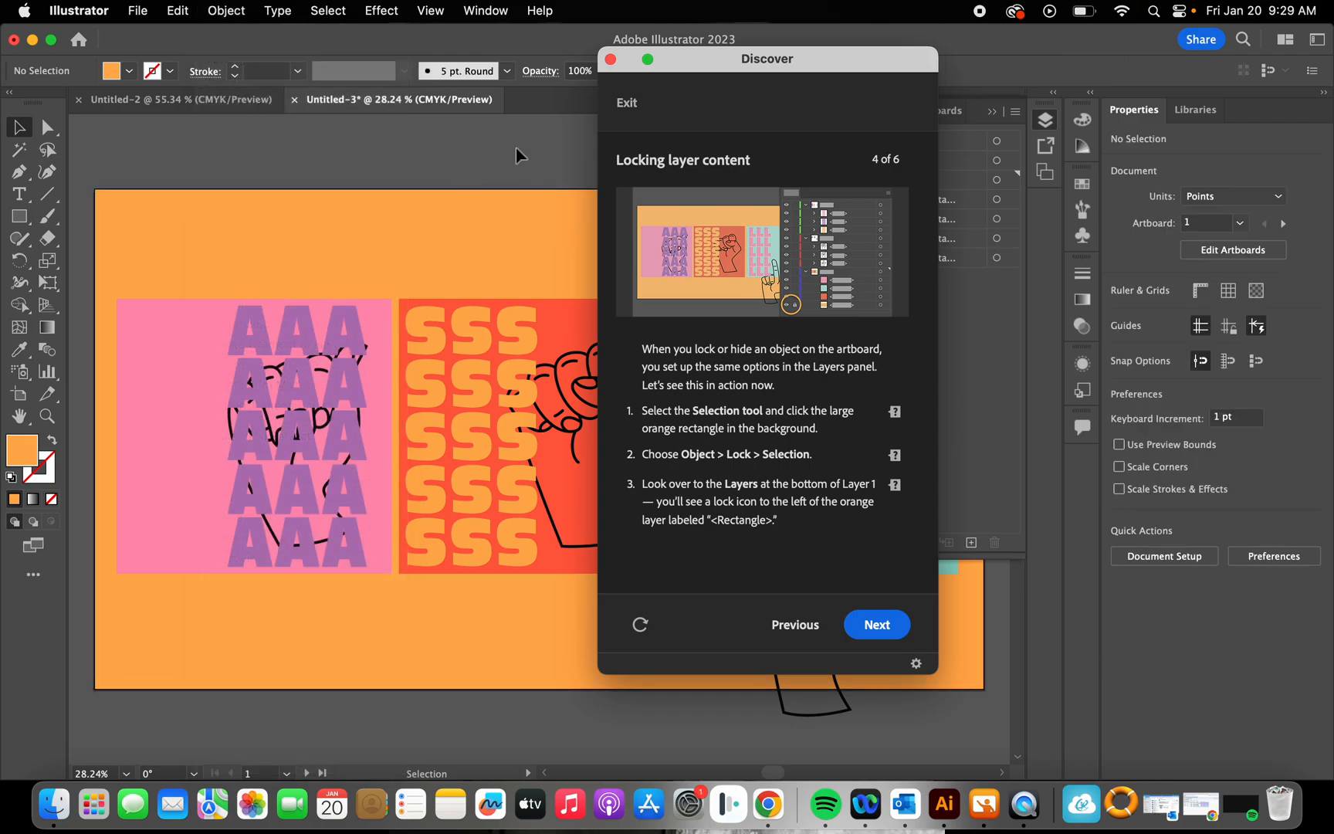
Step: Move the tutorial window aside to check the orange rectangle's lock state in Layer 1
left_click_drag(907, 59, 320, 208)
scroll(594, 193, "up", 1)
left_click(592, 249)
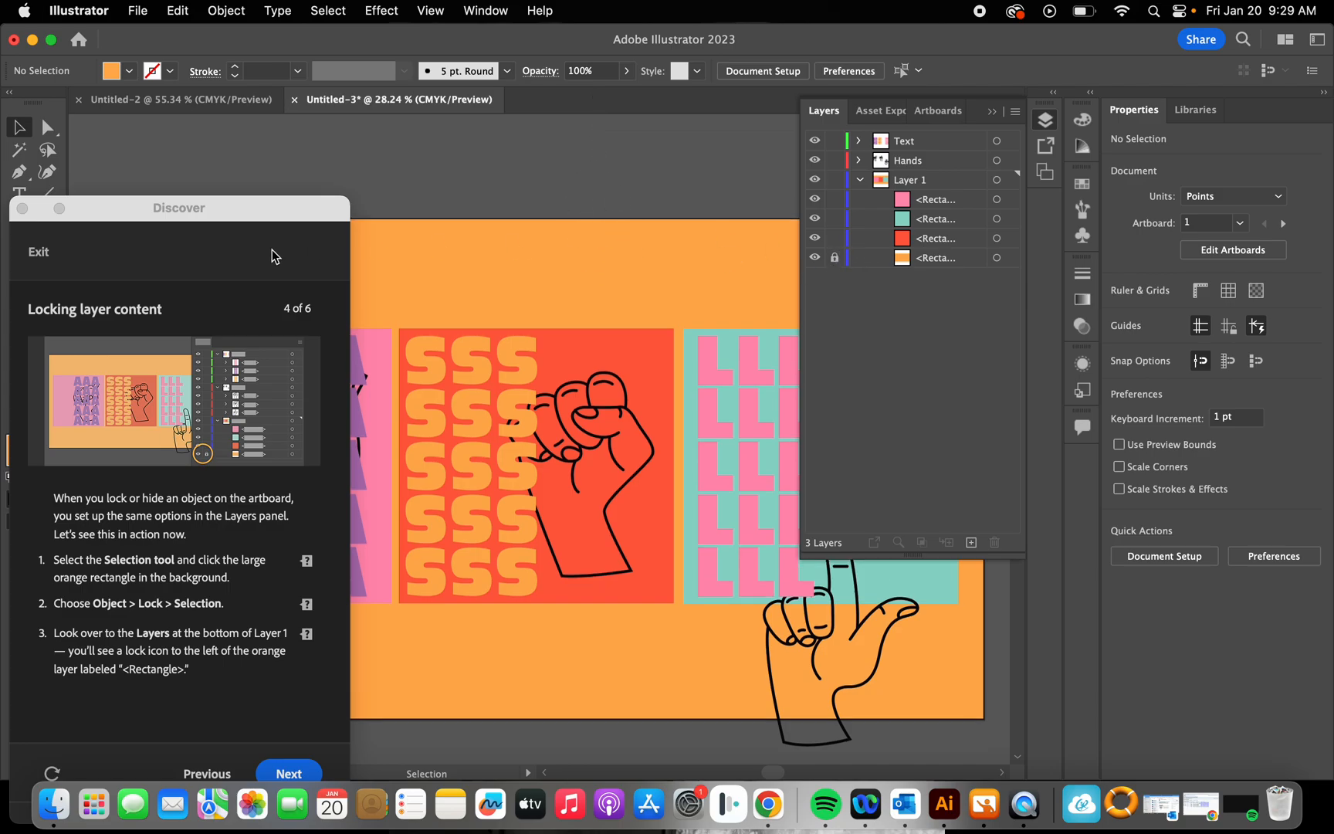
left_click_drag(292, 216, 304, 37)
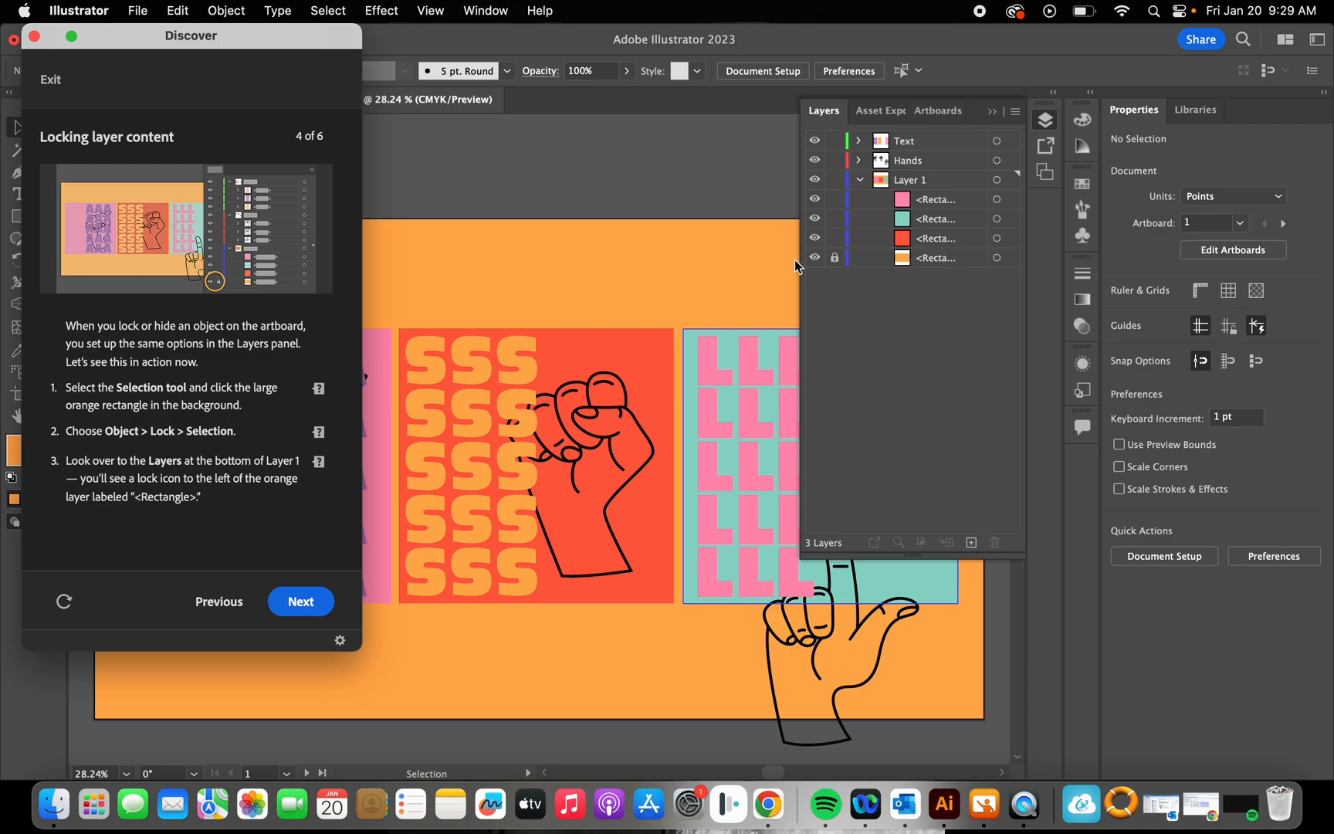
Step: Advance the tutorial to "Hiding layer content", collapse Layer 1, and show the hint for hiding the Text layer
left_click(303, 602)
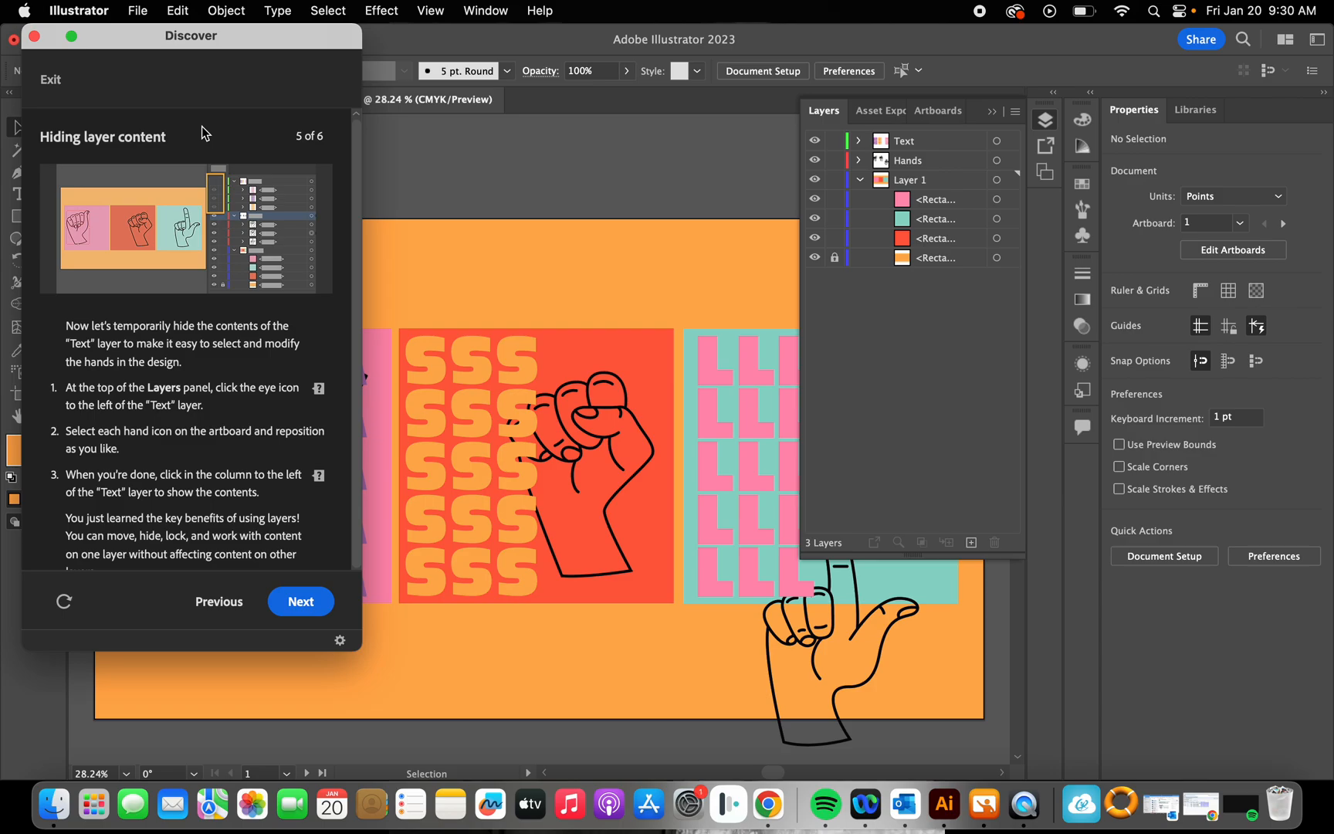
left_click(859, 179)
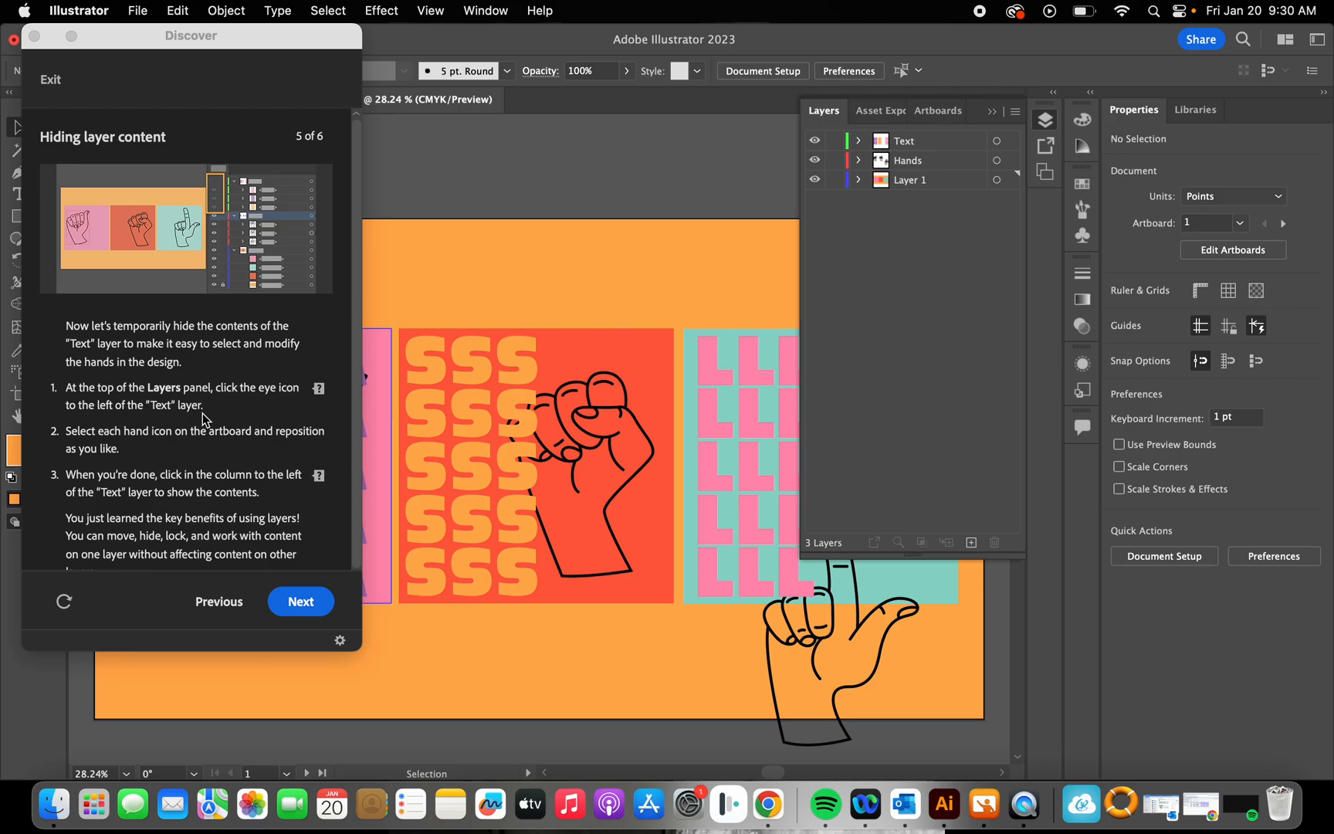
left_click(321, 392)
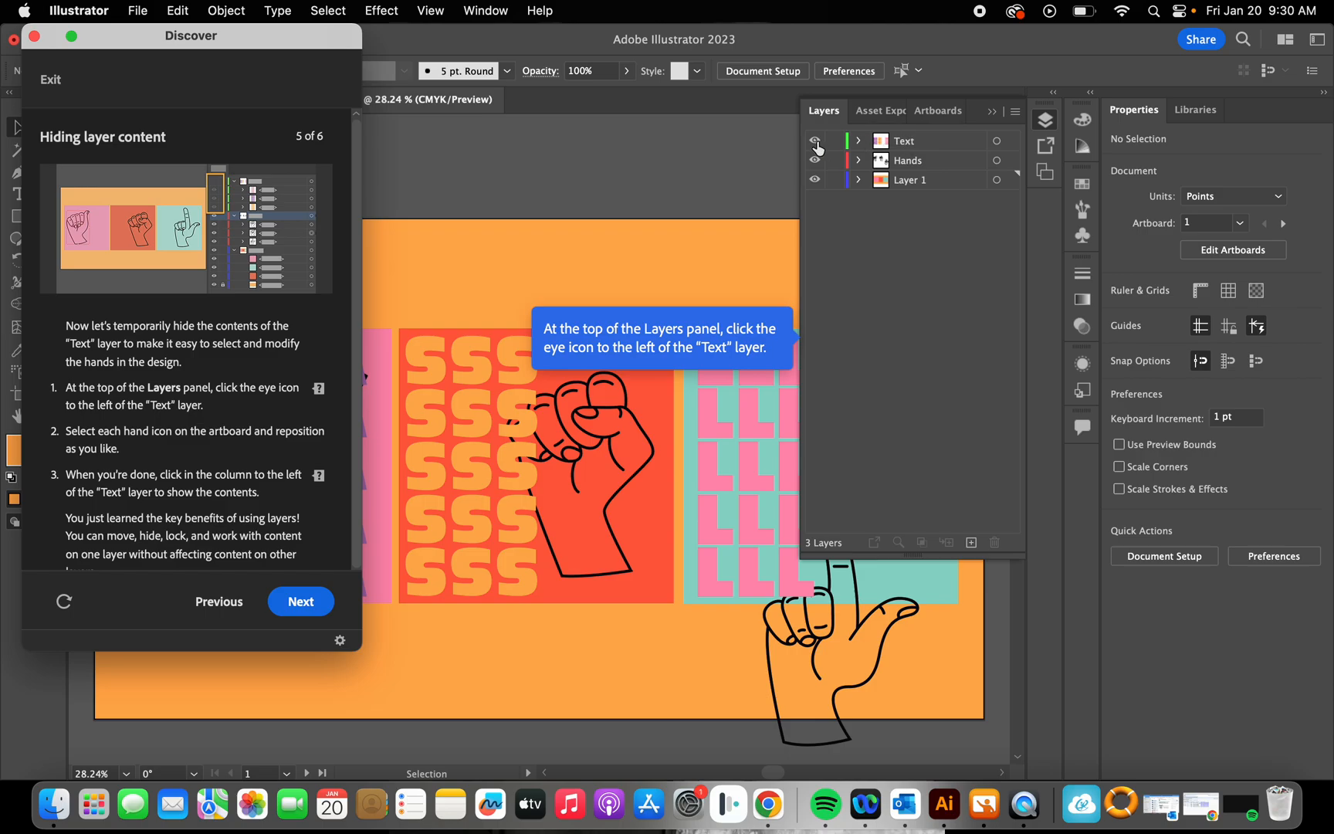
mouse_move(342, 40)
left_mouse_down()
mouse_move(329, 667)
mouse_move(308, 144)
mouse_move(319, 54)
left_mouse_up()
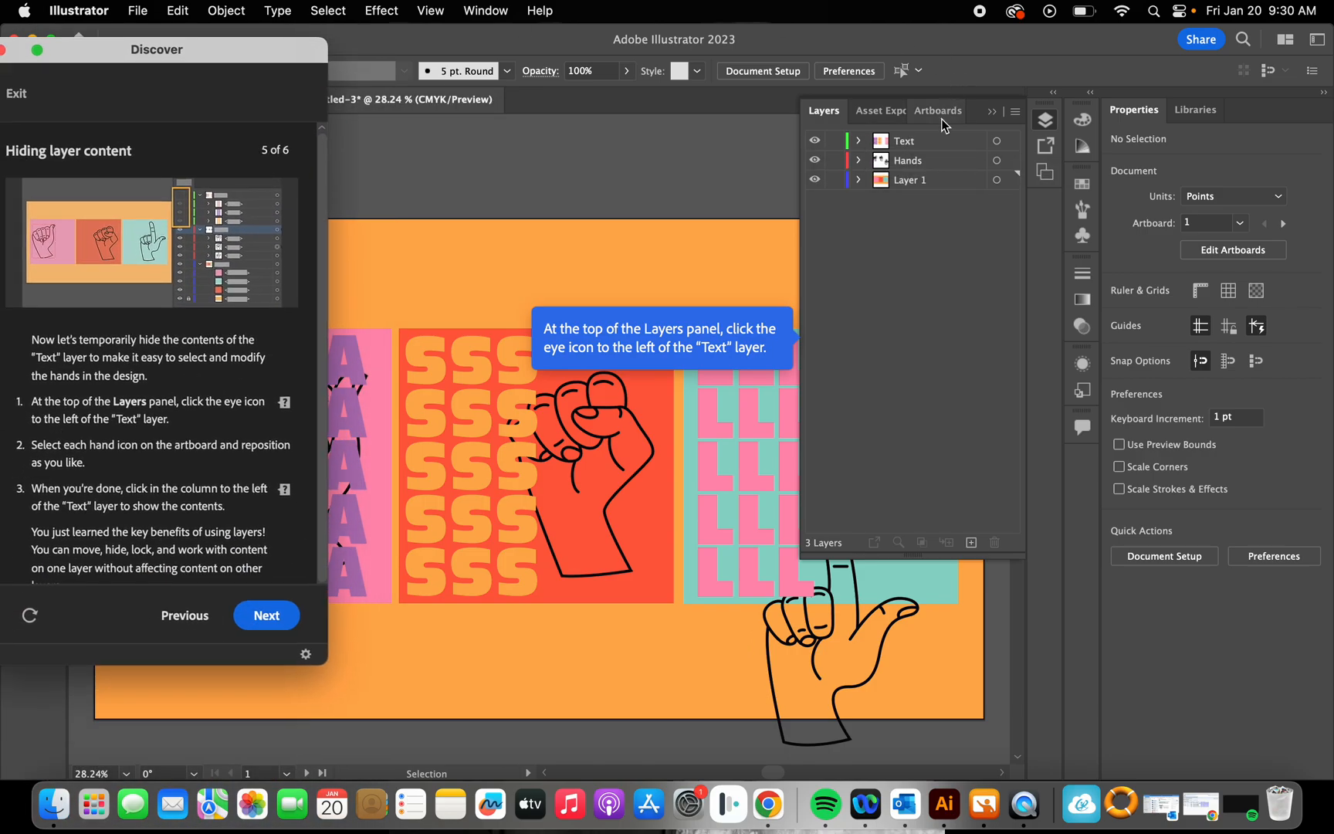
Step: Hide the Text layer, briefly showing it again to compare the artwork with and without the letters
left_click(813, 141)
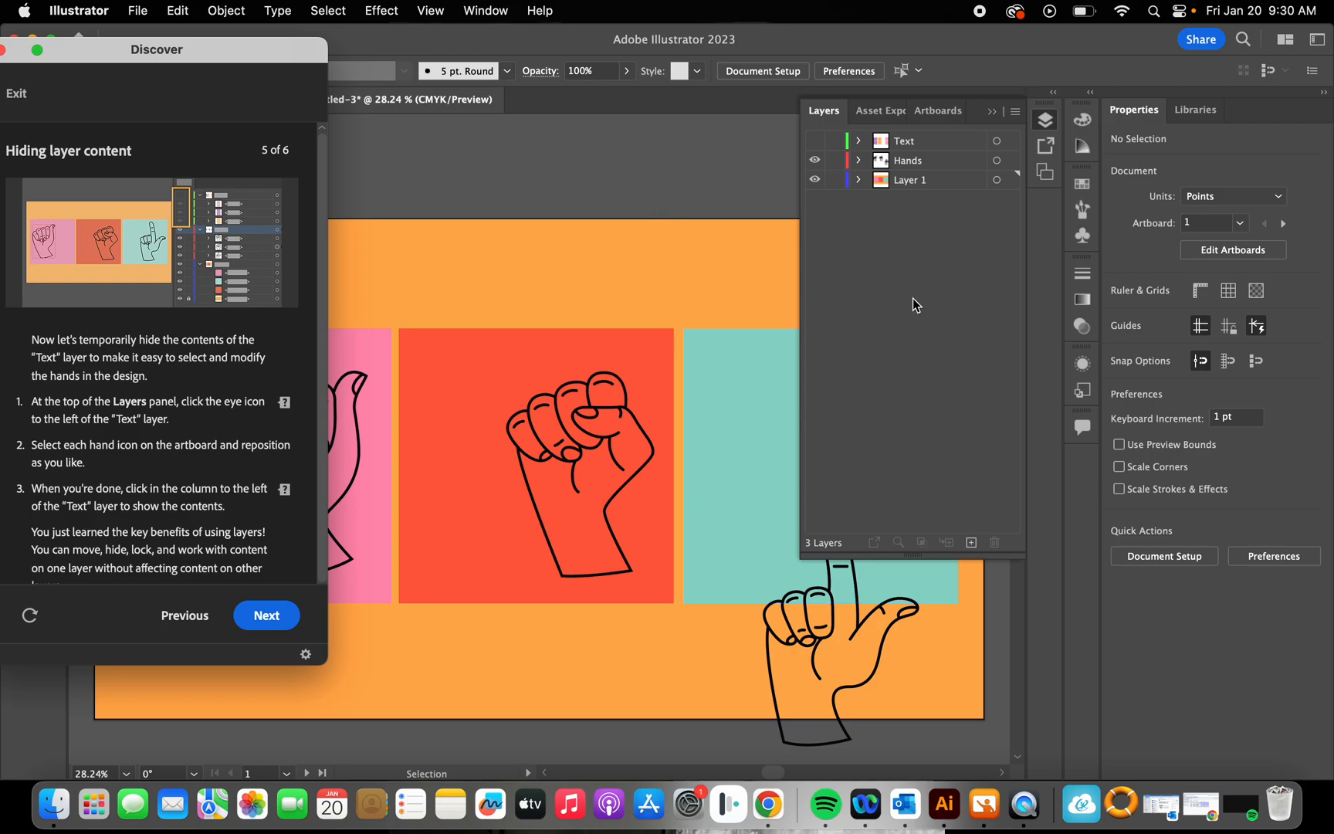
left_click(888, 154)
left_click(889, 145)
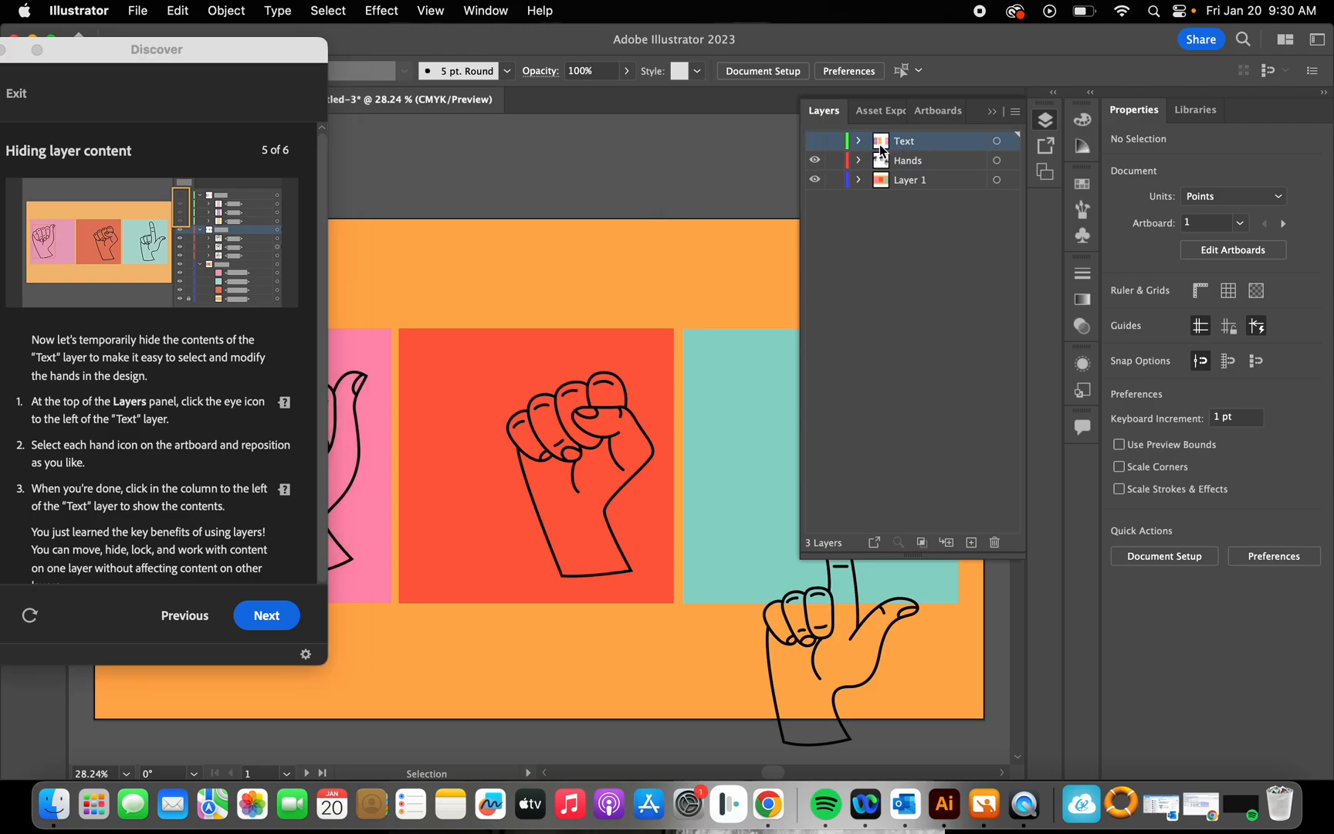
left_click(816, 143)
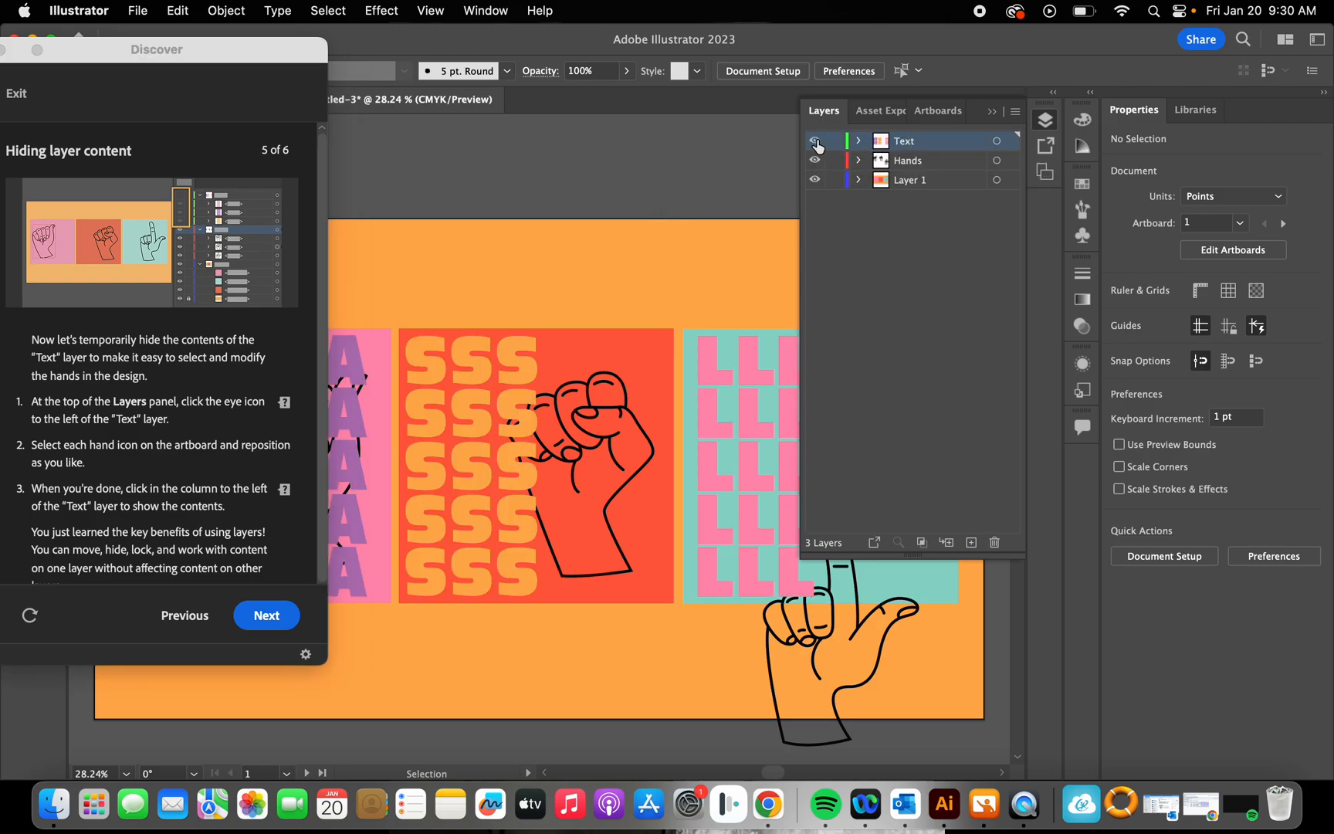
left_click(816, 143)
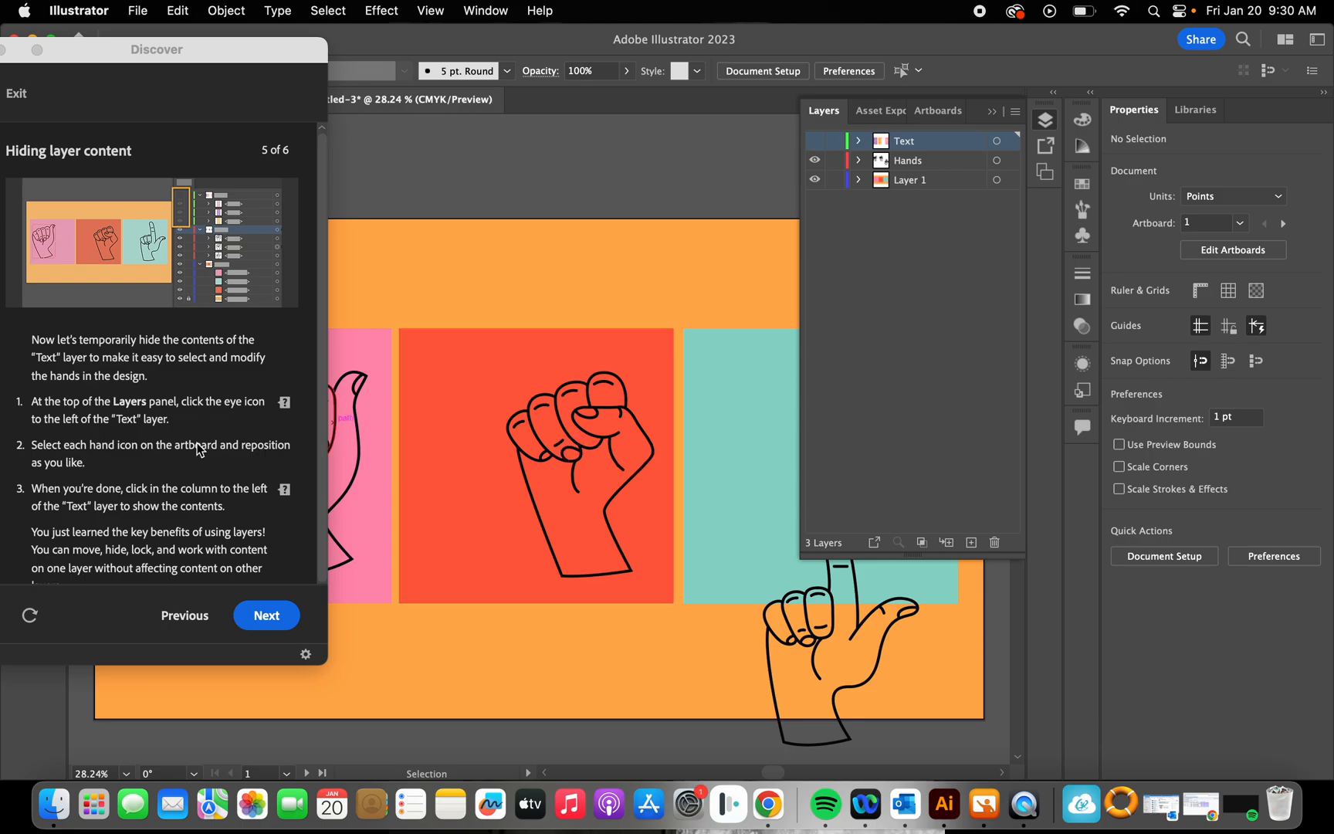
Step: Move the fist on the red rectangle to about X 1089 pt, Y 543 pt, and show the Text layer again
scroll(205, 448, "down", 1)
left_click(605, 414)
left_click_drag(605, 415, 624, 410)
left_click(814, 140)
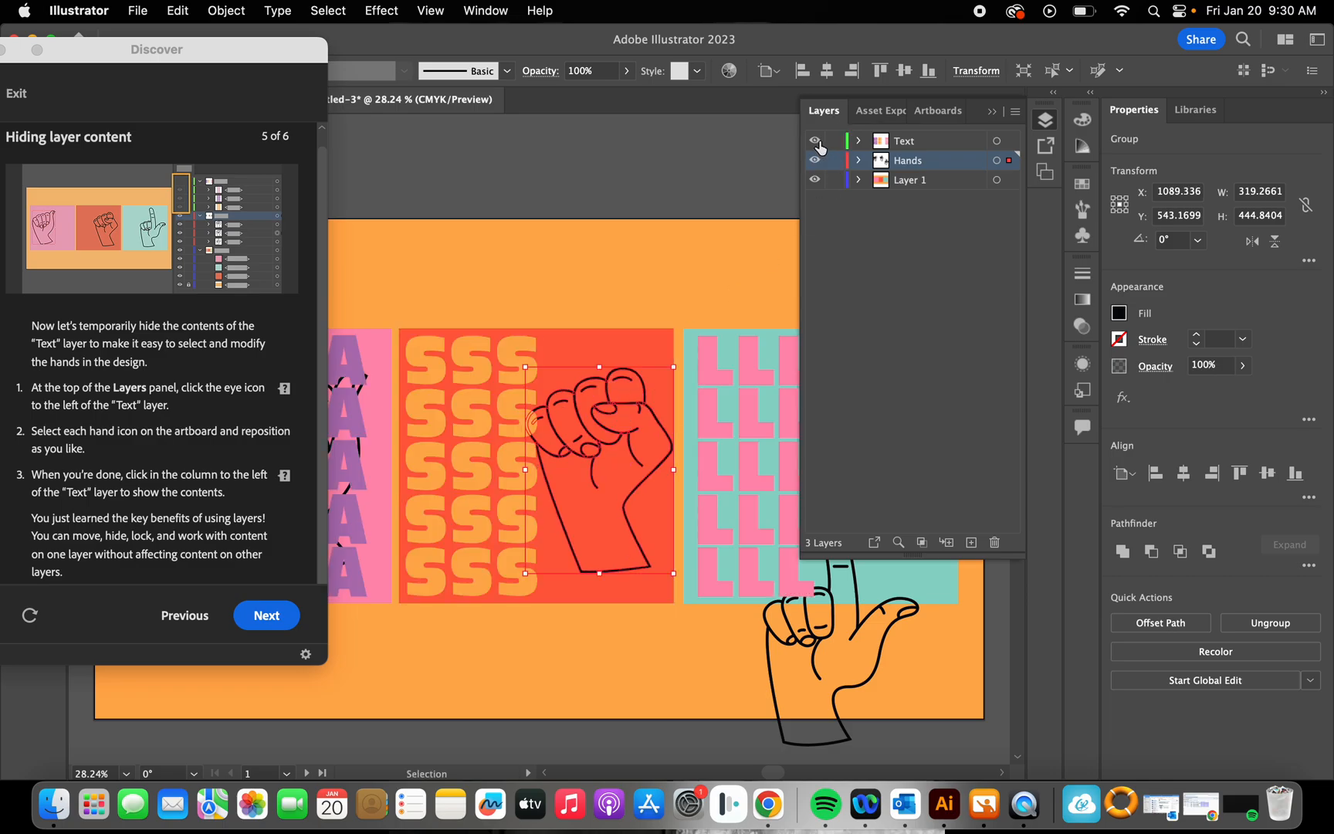
left_click(613, 296)
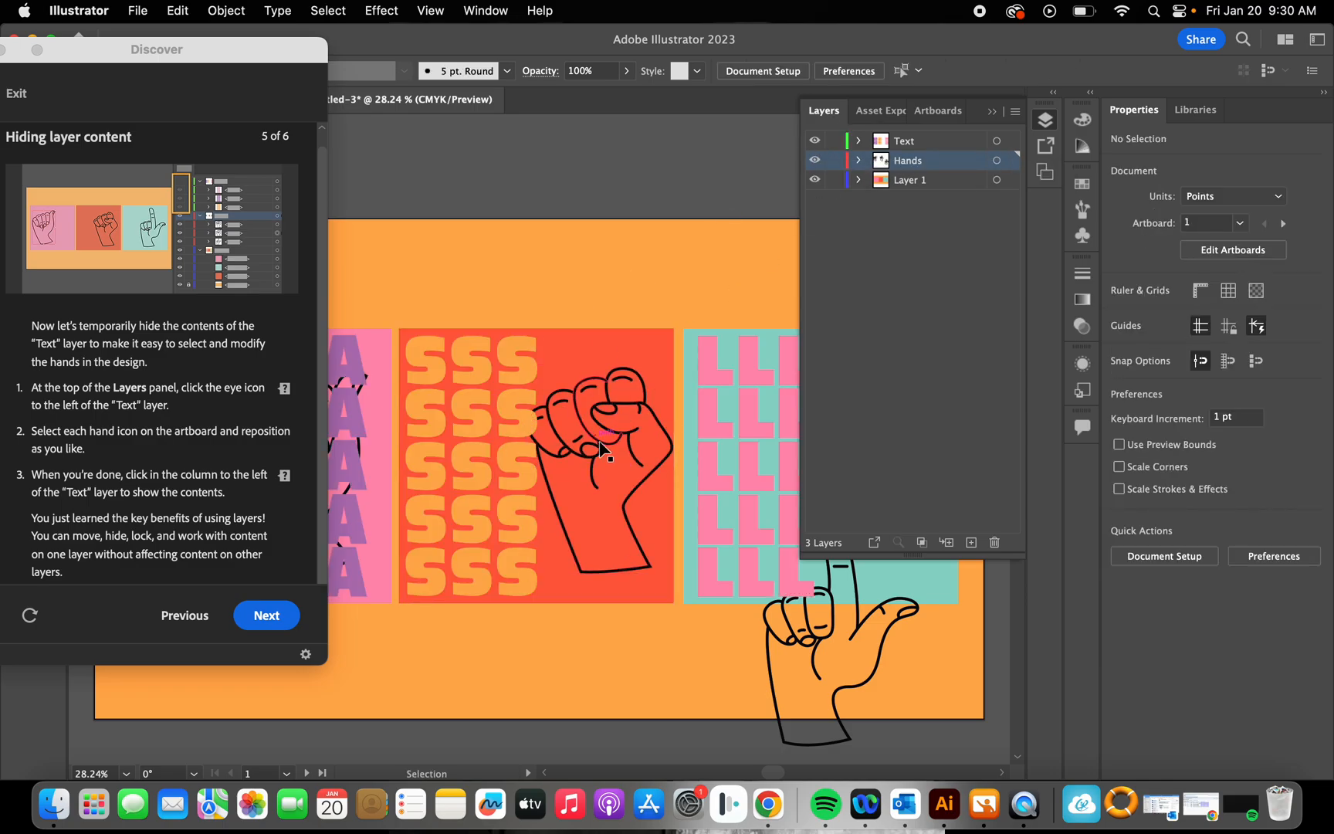
left_click(814, 677)
double_click(814, 674)
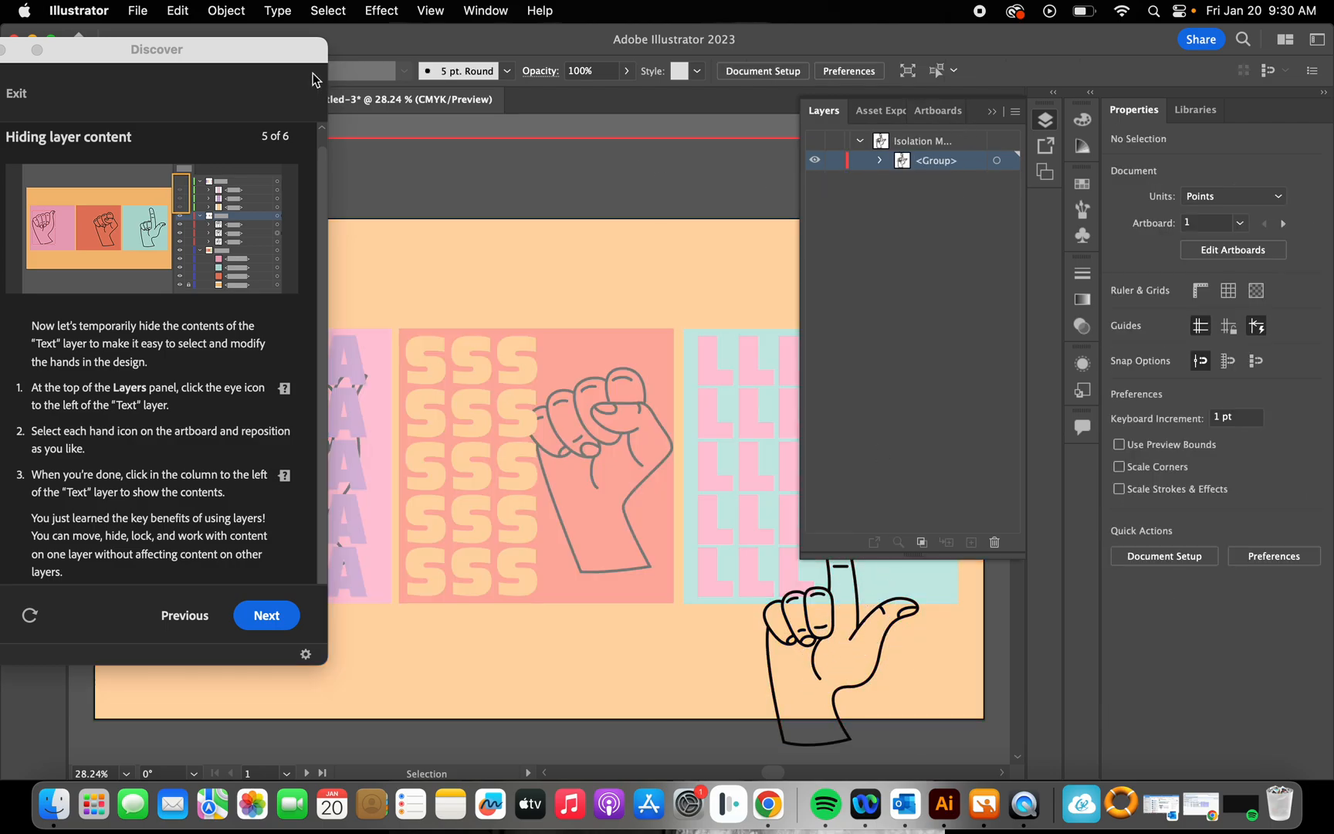
left_click_drag(312, 77, 408, 285)
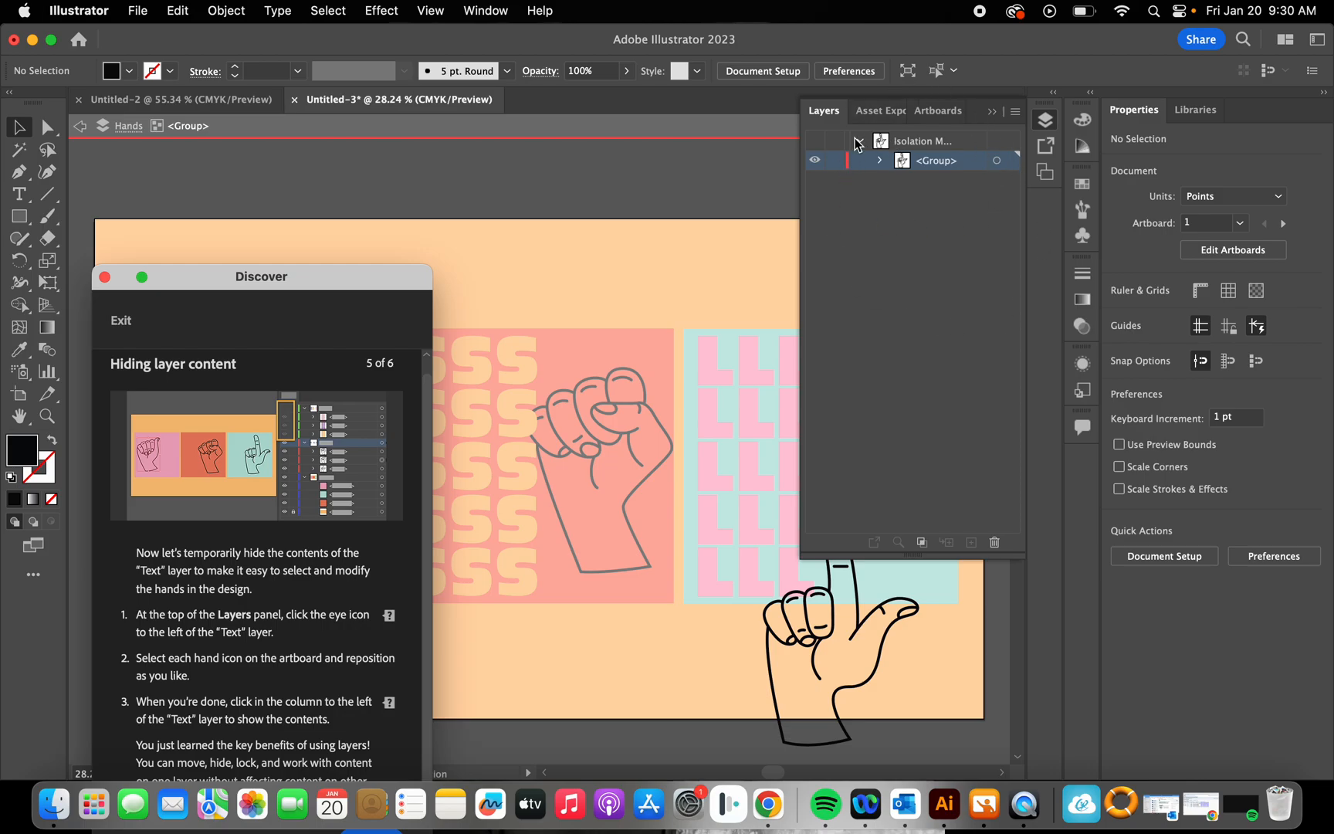
left_click(900, 145)
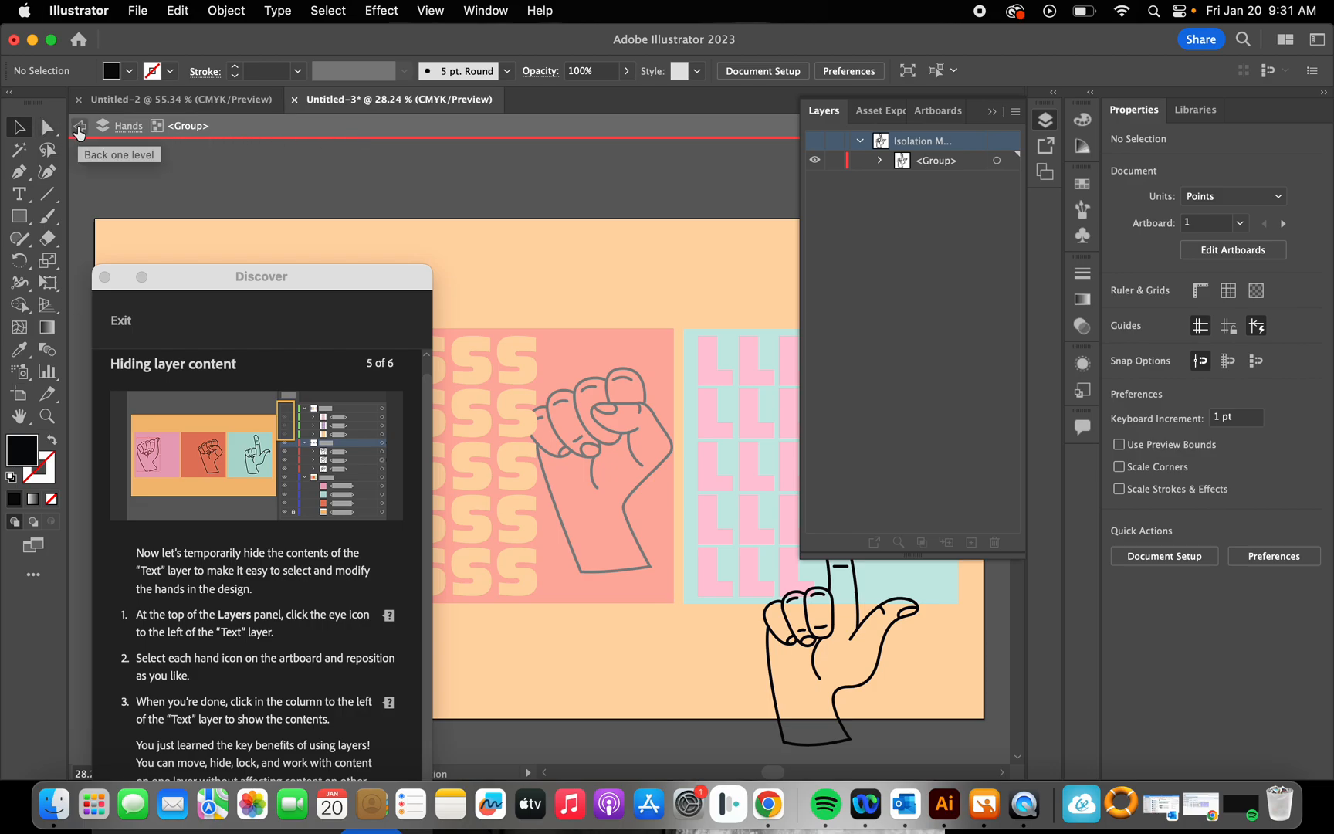
left_click(78, 131)
left_click(78, 131)
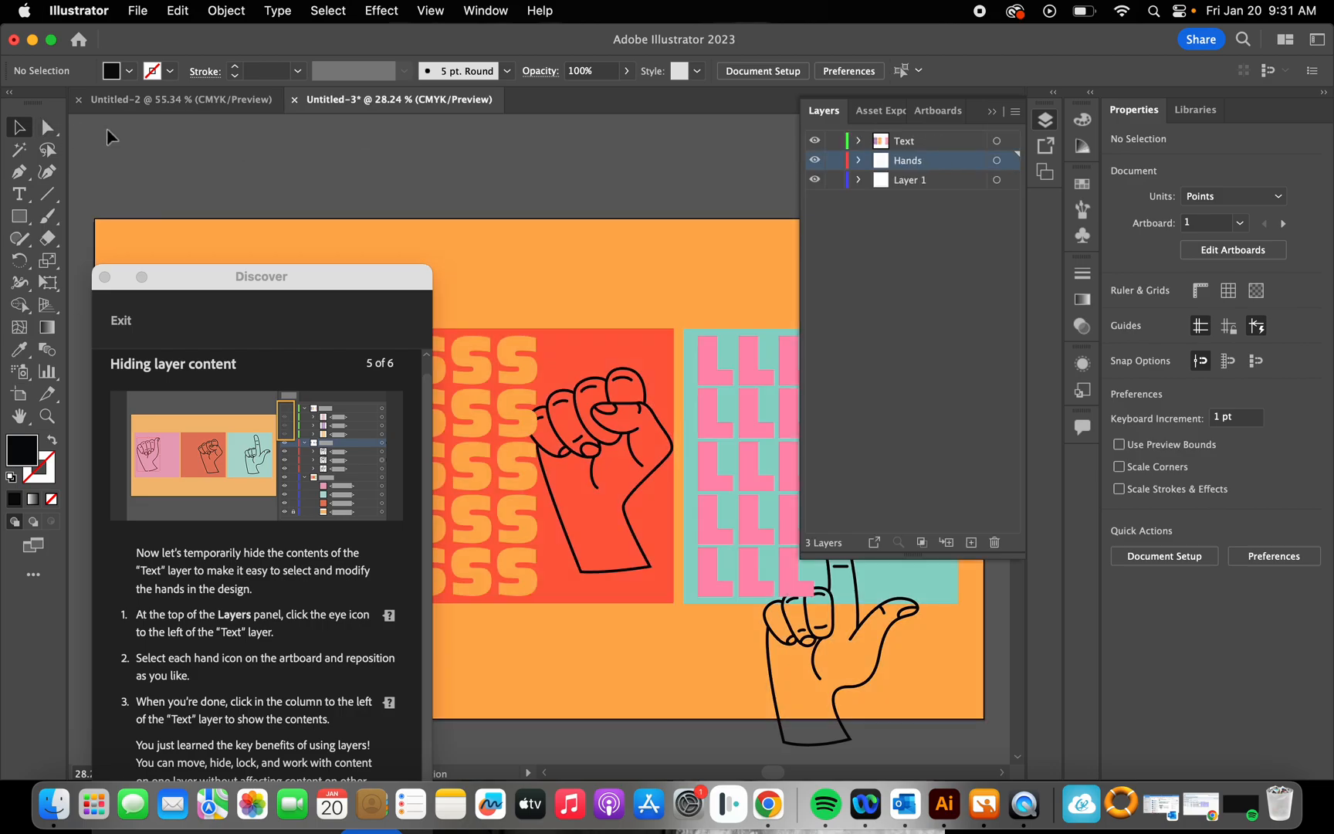
left_click_drag(391, 283, 381, 49)
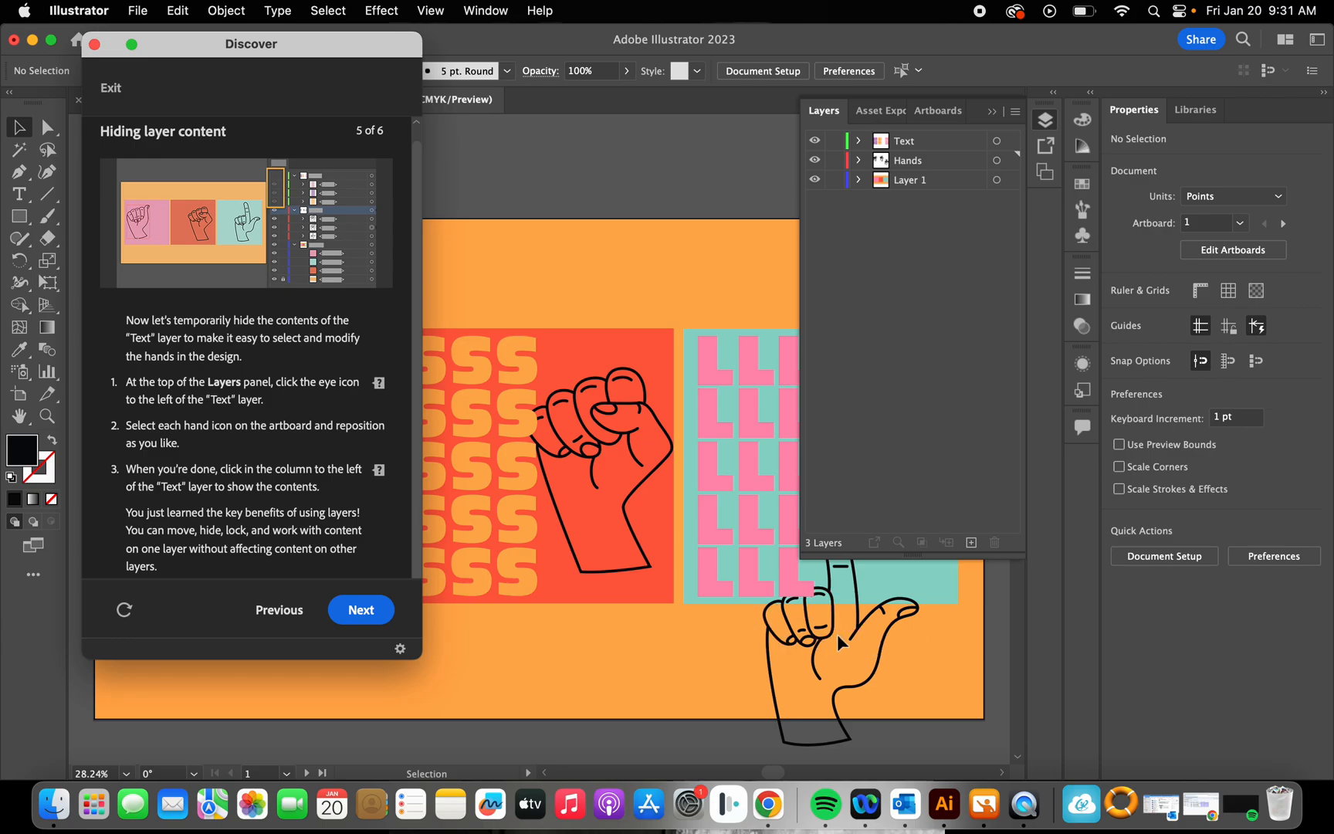
Step: Examine the Hands layer's groups by selecting and deselecting the L-shaped hand, and expand the Text layer in place of Hands
left_click(907, 162)
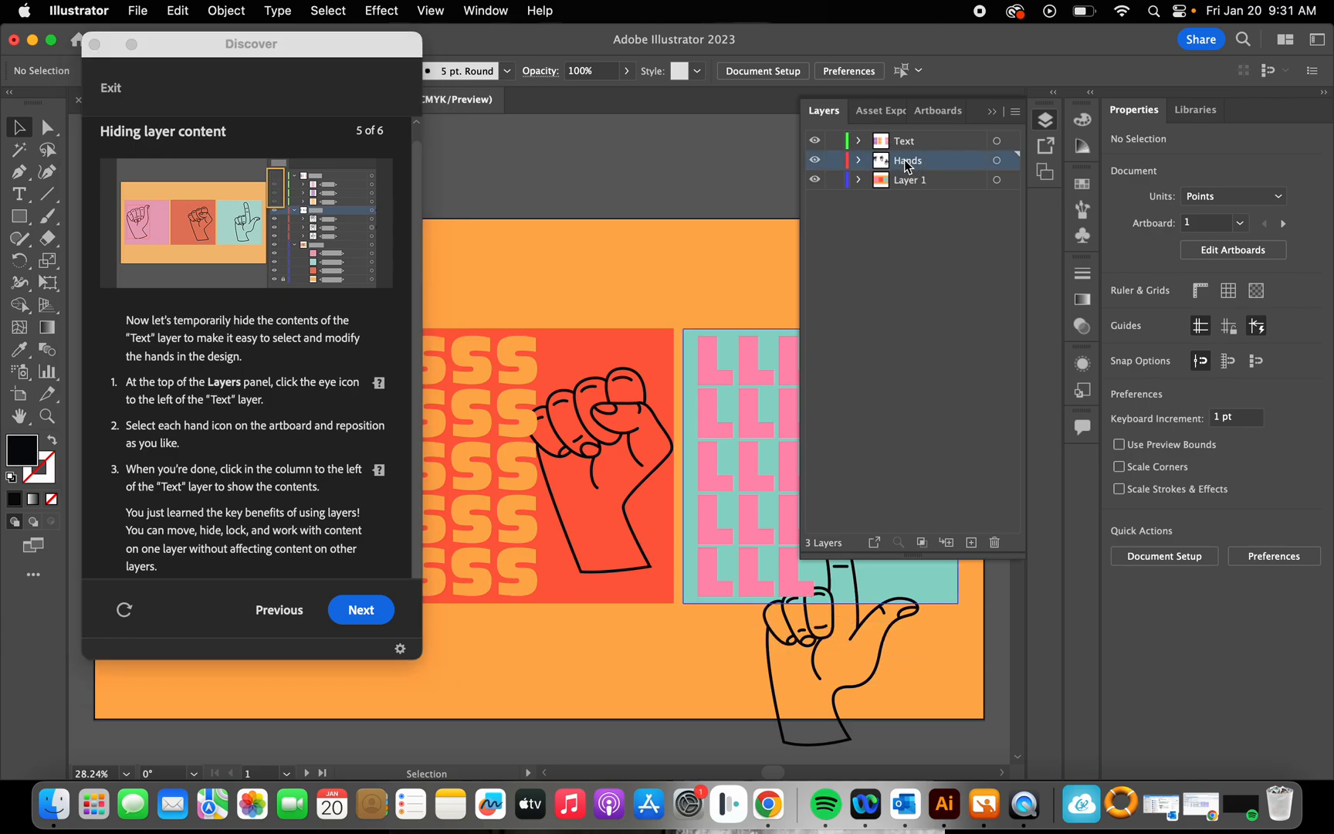
left_click(858, 160)
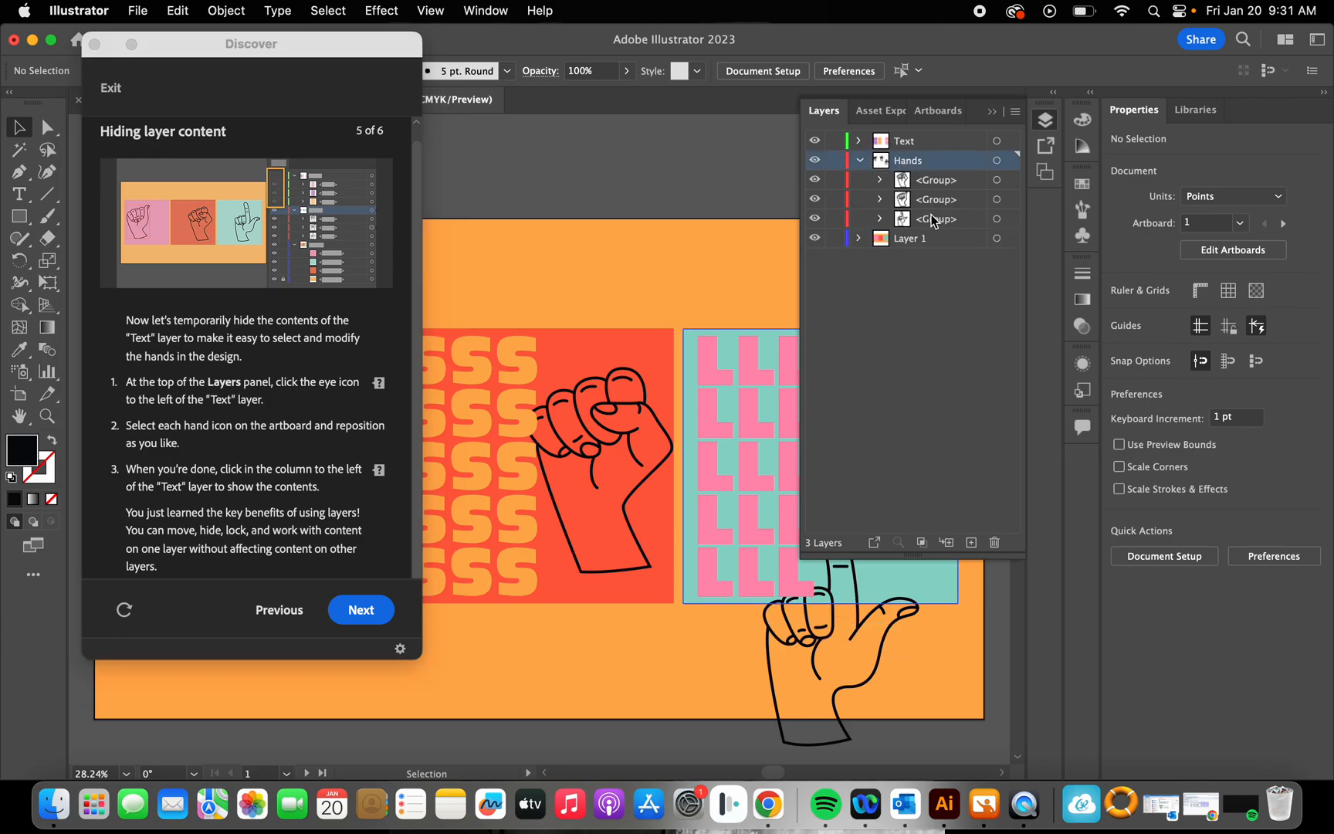
left_click(997, 219)
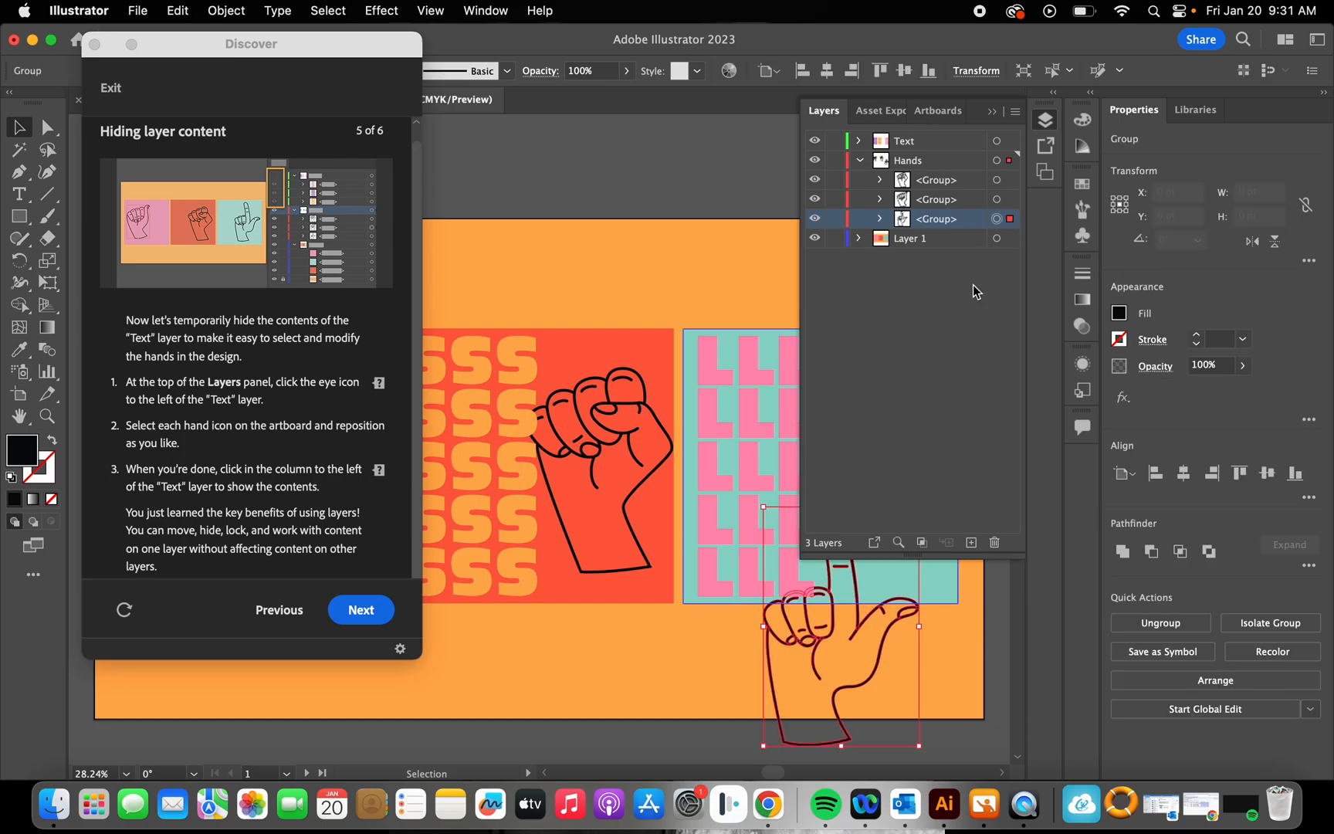
left_click(880, 307)
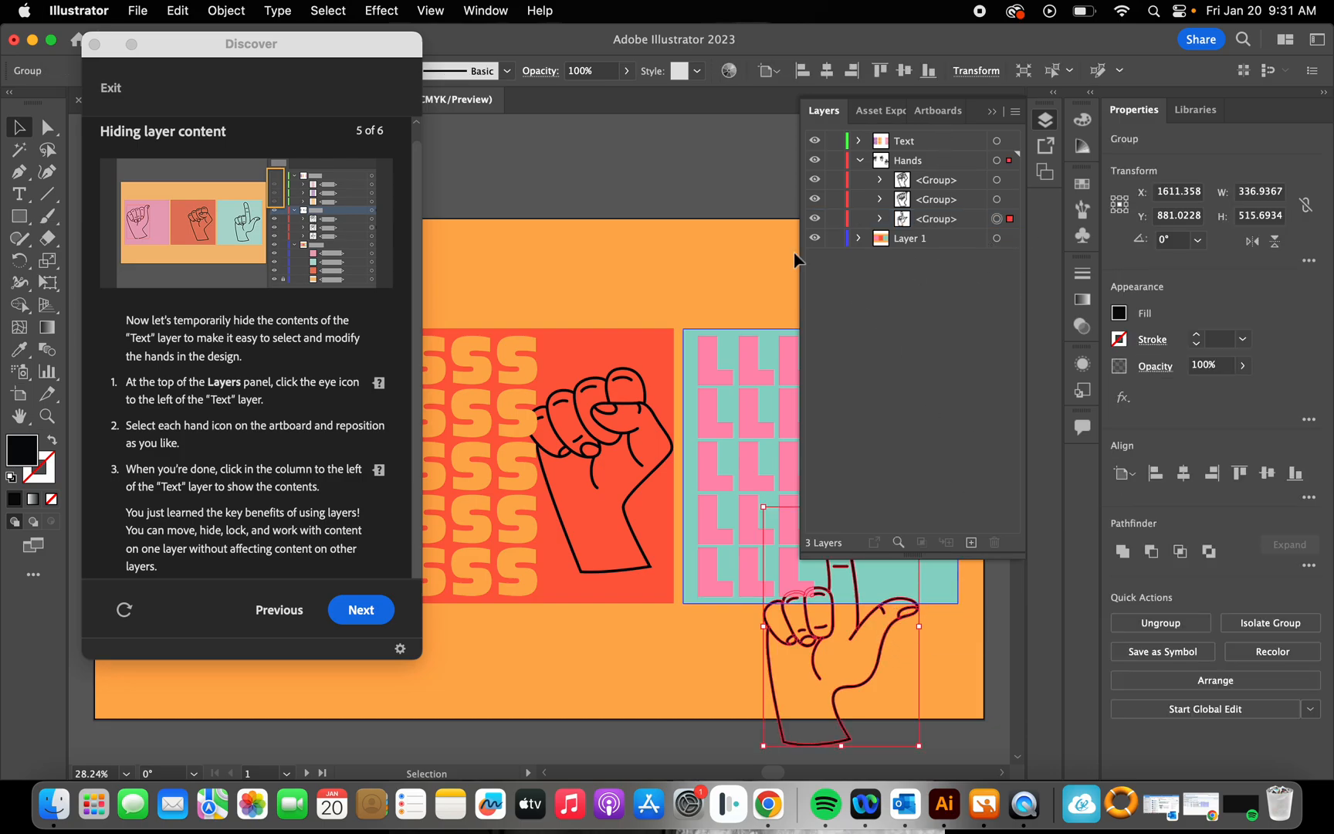
left_click(674, 171)
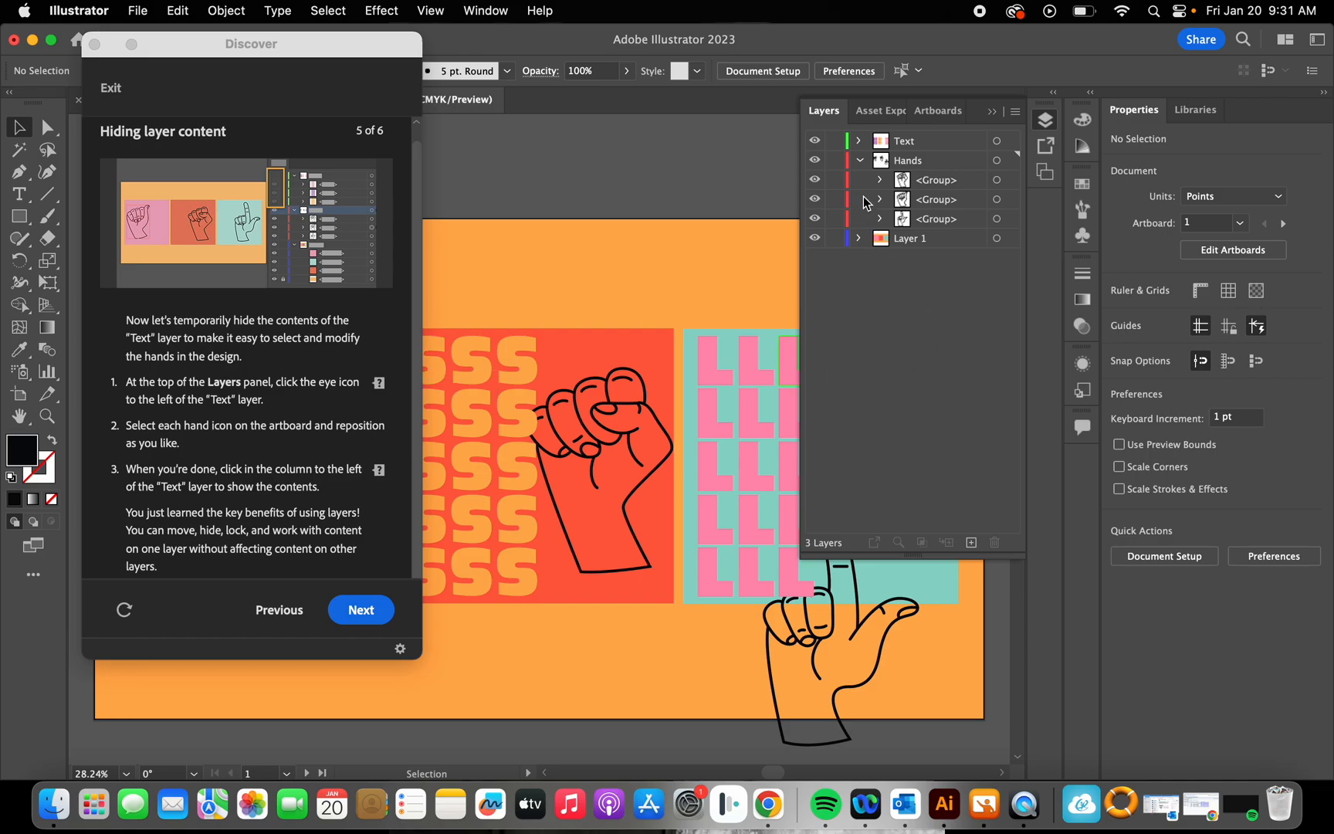
left_click(860, 160)
left_click(860, 141)
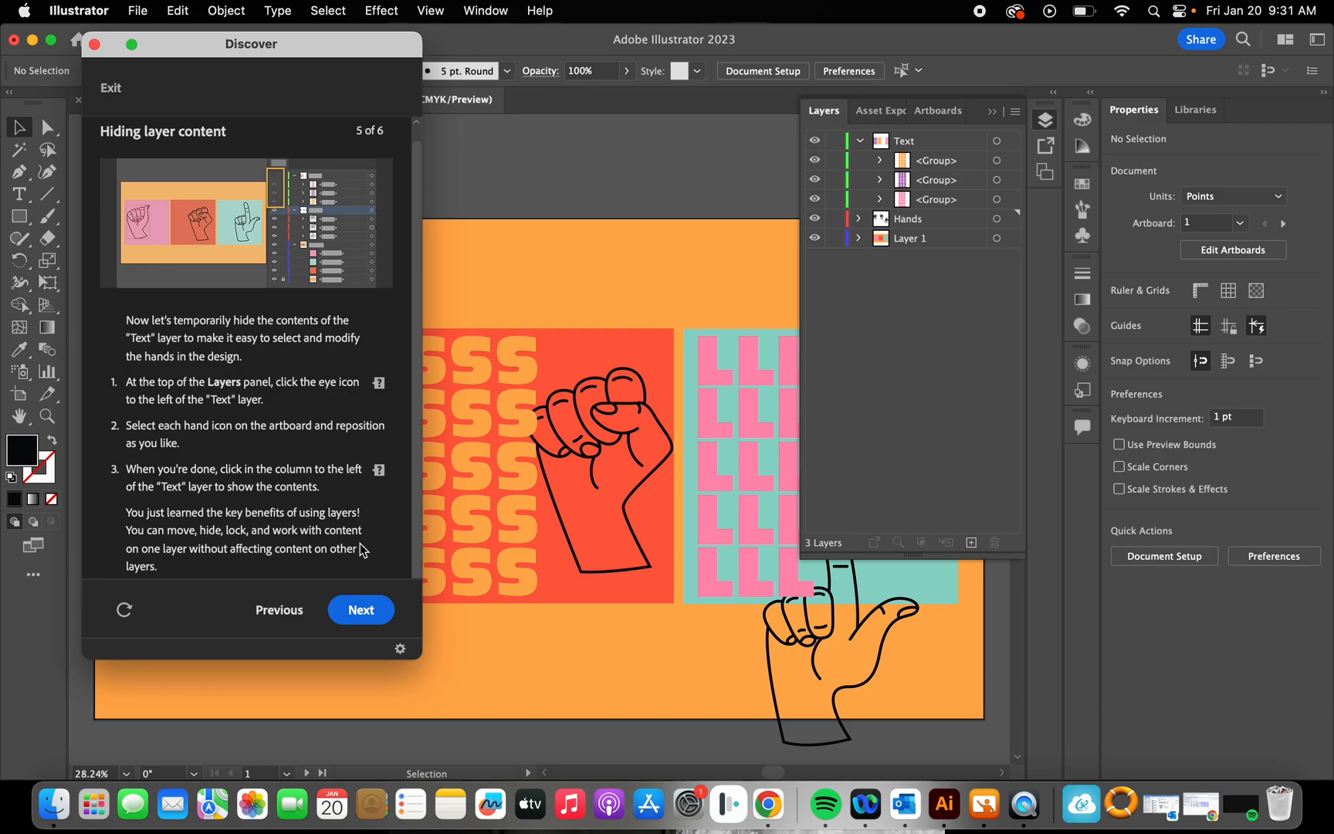
Step: Advance the tutorial to "Reordering layers" and collapse the contents of the Text layer
left_click(376, 612)
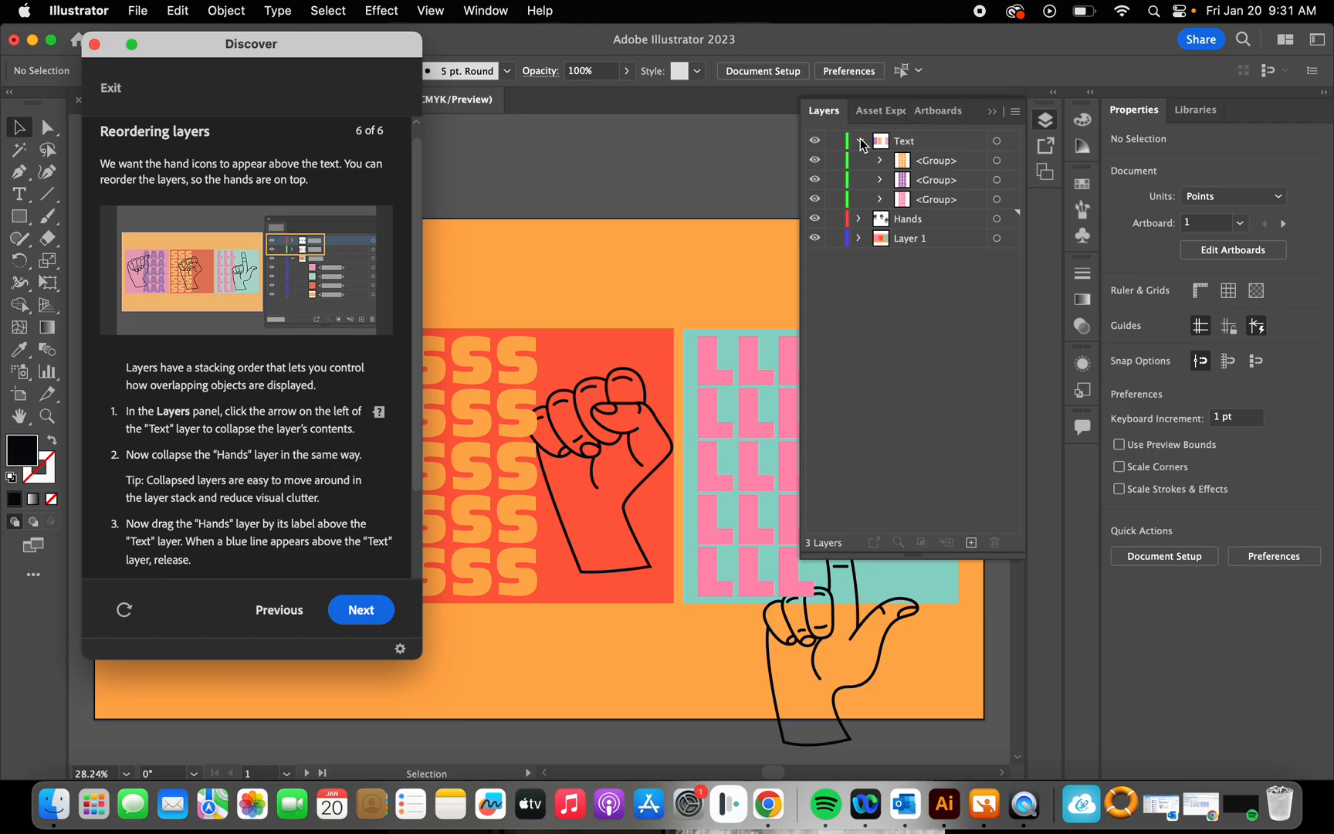
left_click(631, 236)
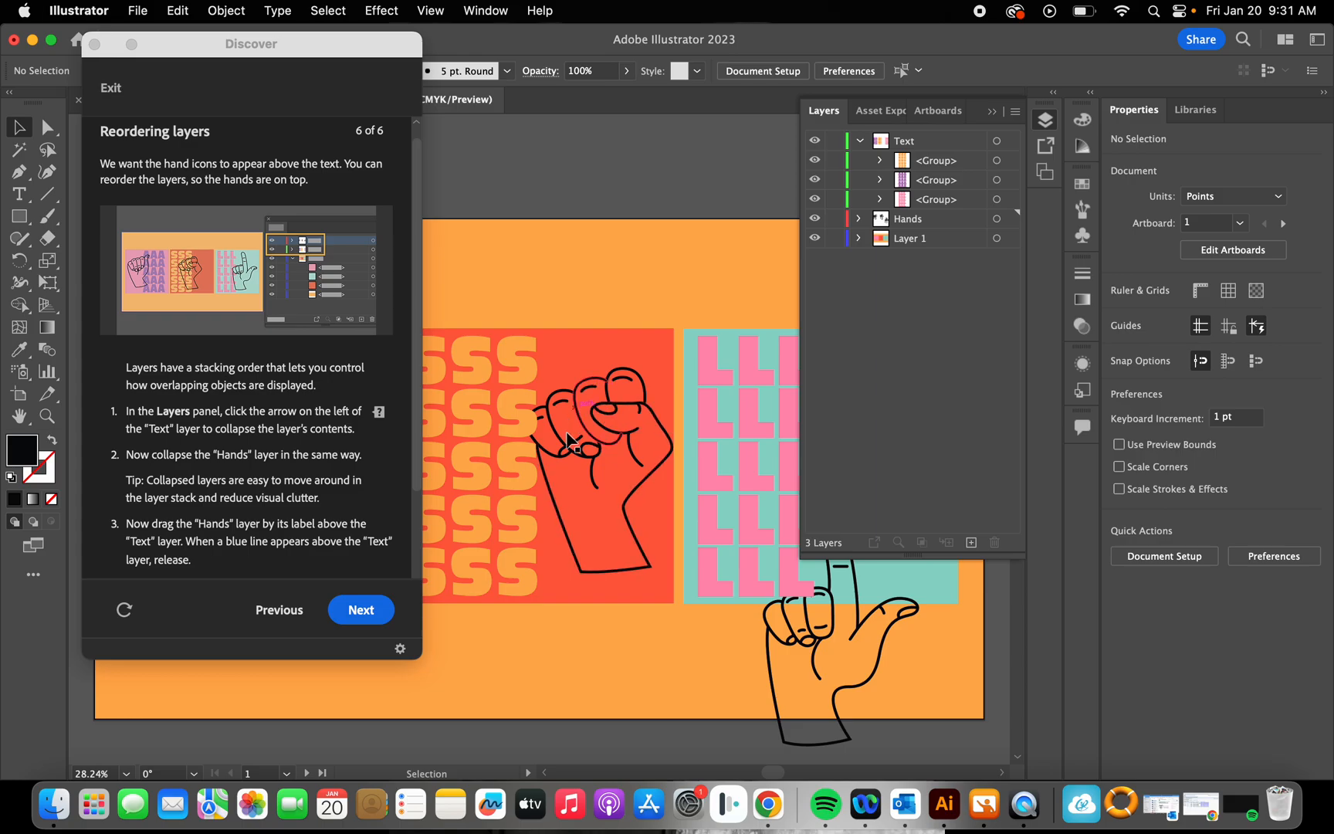
left_click(859, 140)
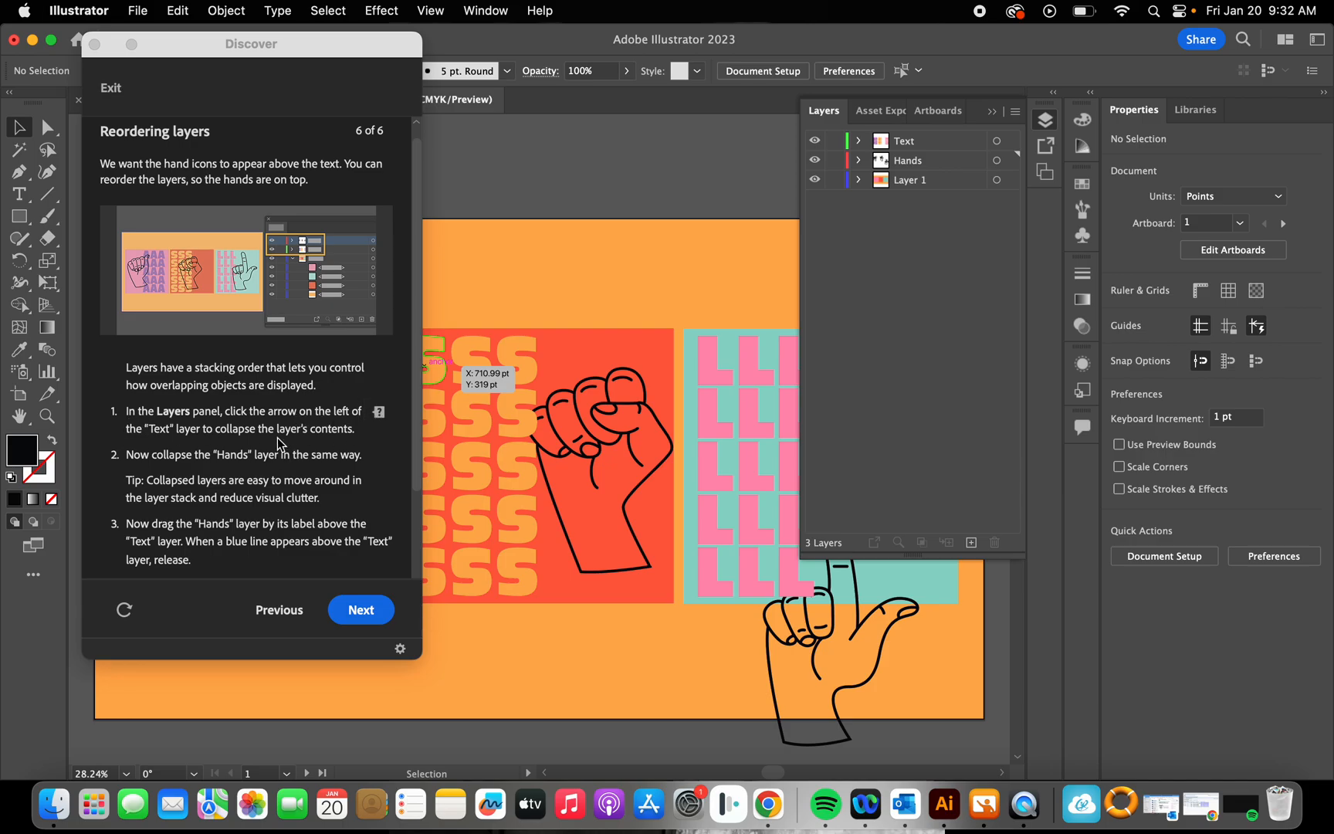
left_click(279, 449)
left_click(858, 141)
left_click(858, 141)
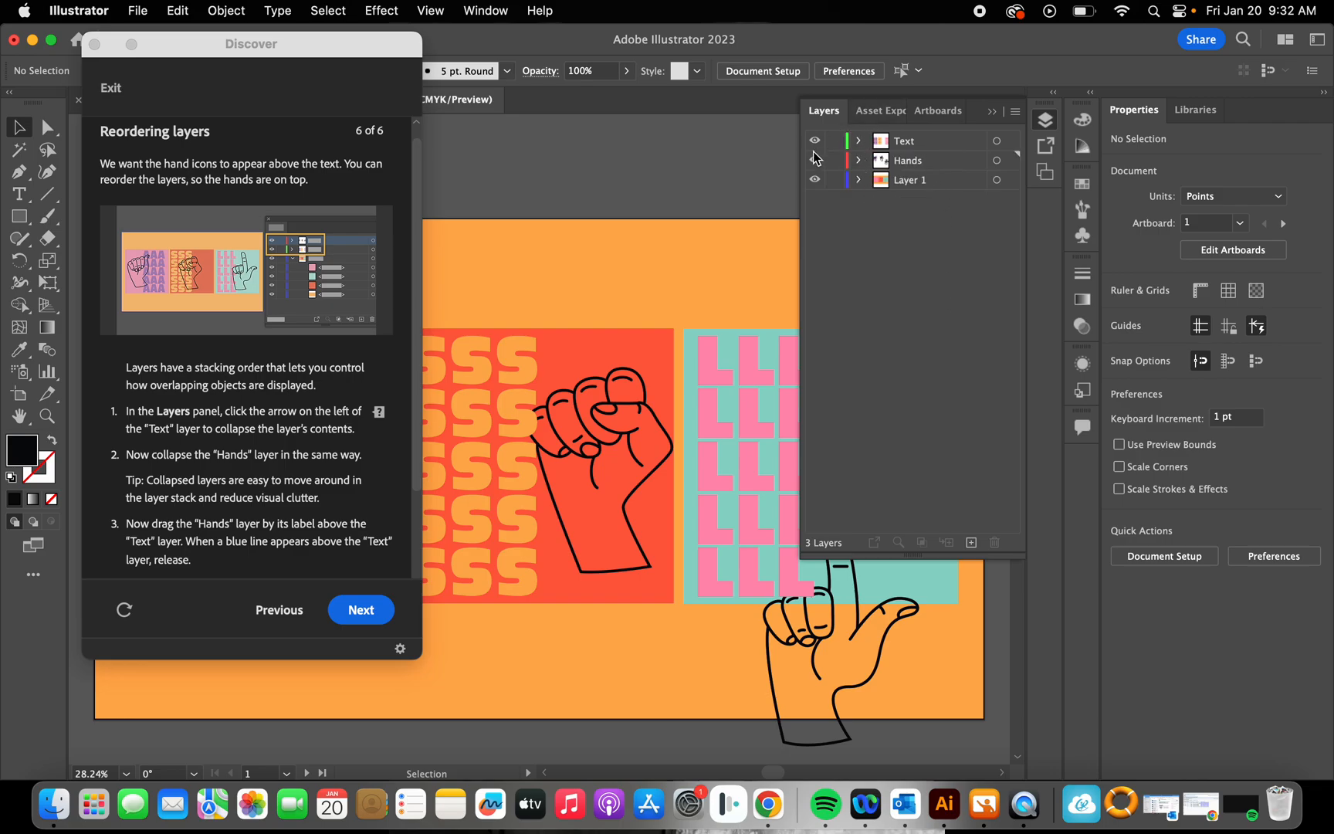
left_click(860, 141)
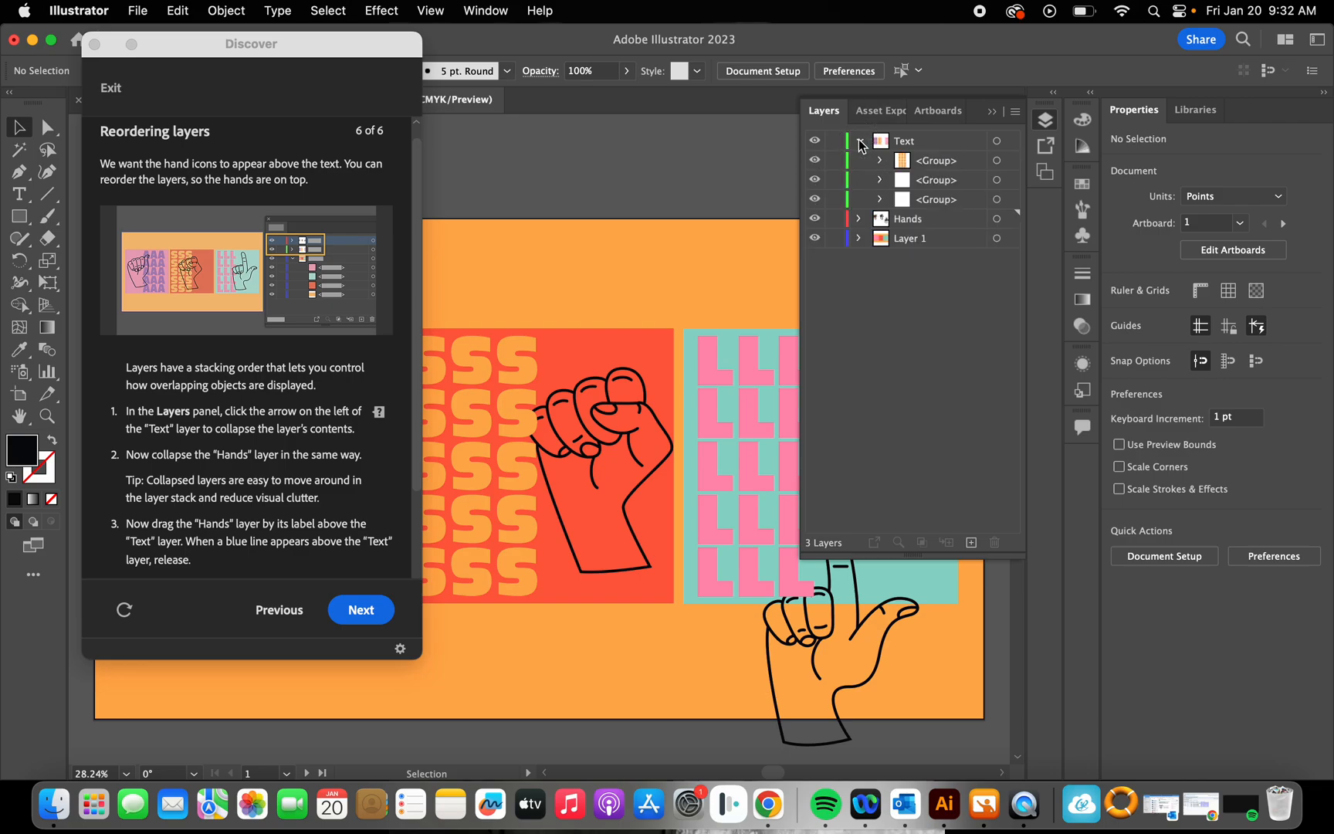
left_click(859, 141)
Step: Reorder the layers by moving the Hands layer above the Text layer
scroll(270, 494, "down", 3)
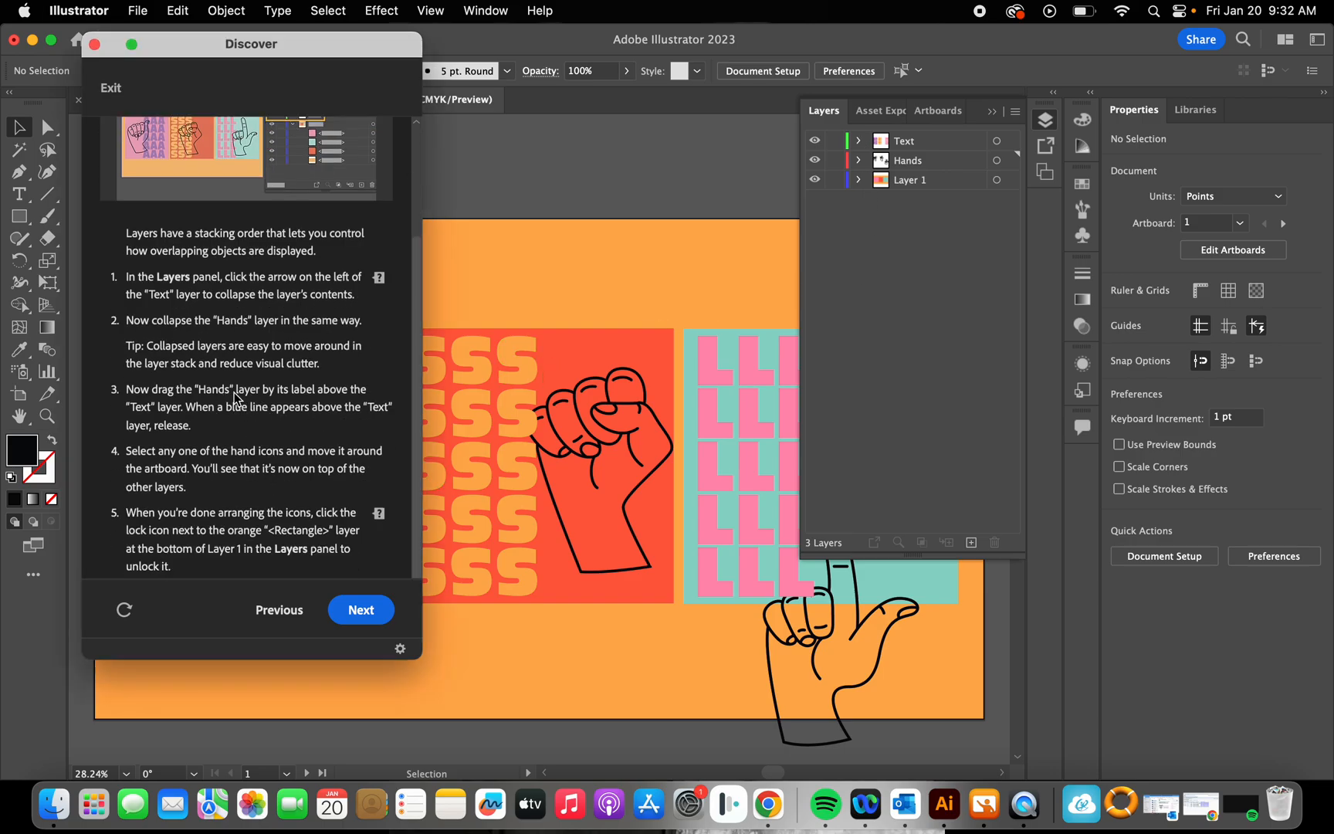
left_click(889, 162)
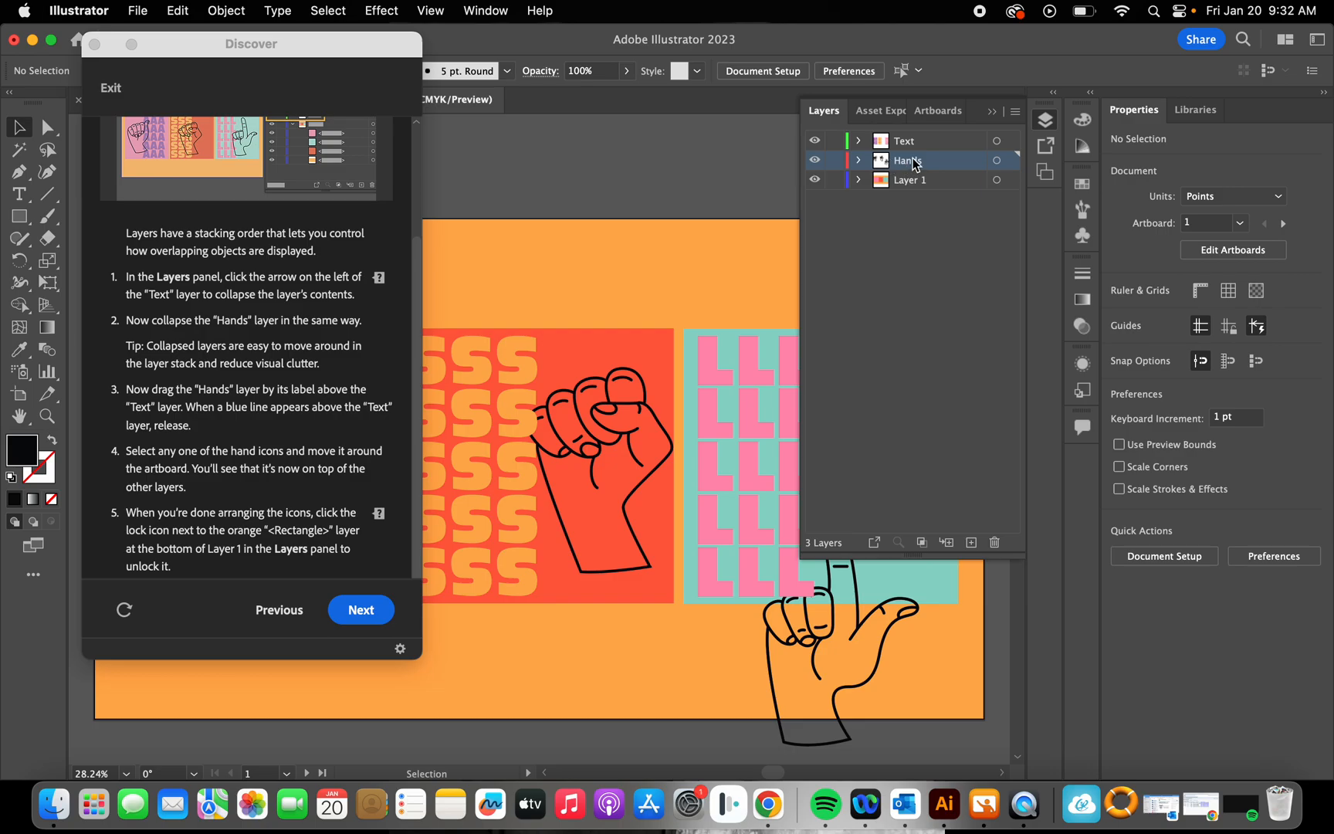
left_click_drag(914, 163, 908, 136)
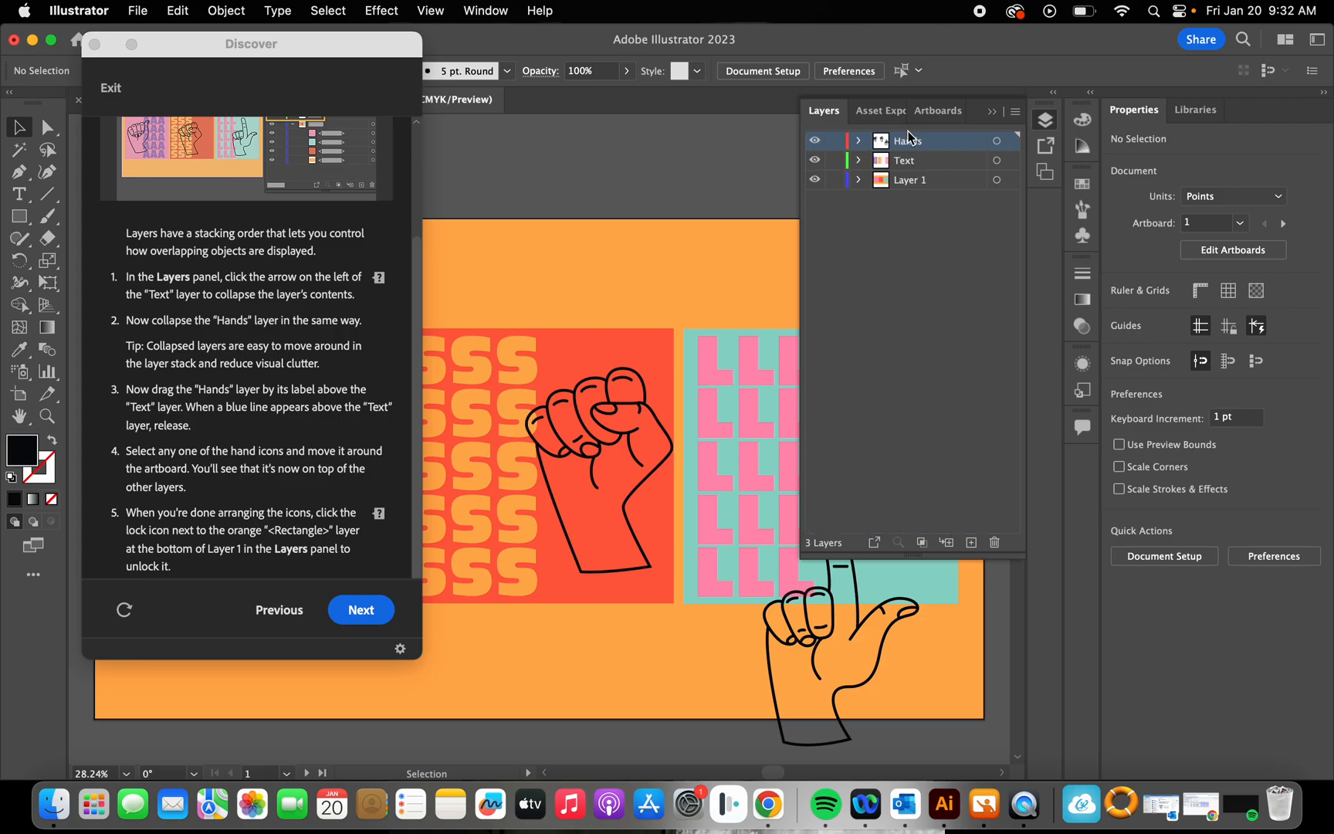
Step: Try nesting the Hands layer inside the Text layer, and return it above the collapsed Text layer
left_click(912, 163)
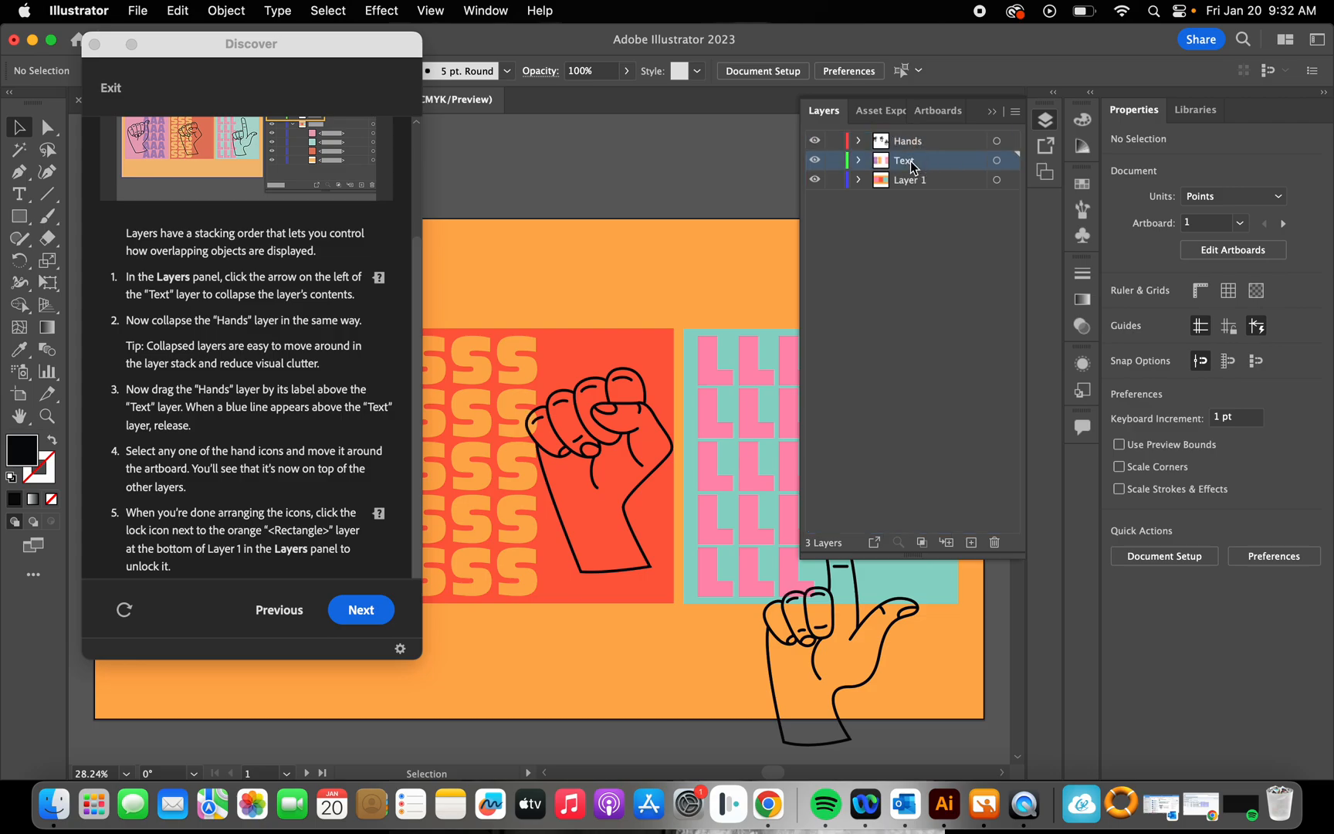
left_click(921, 264)
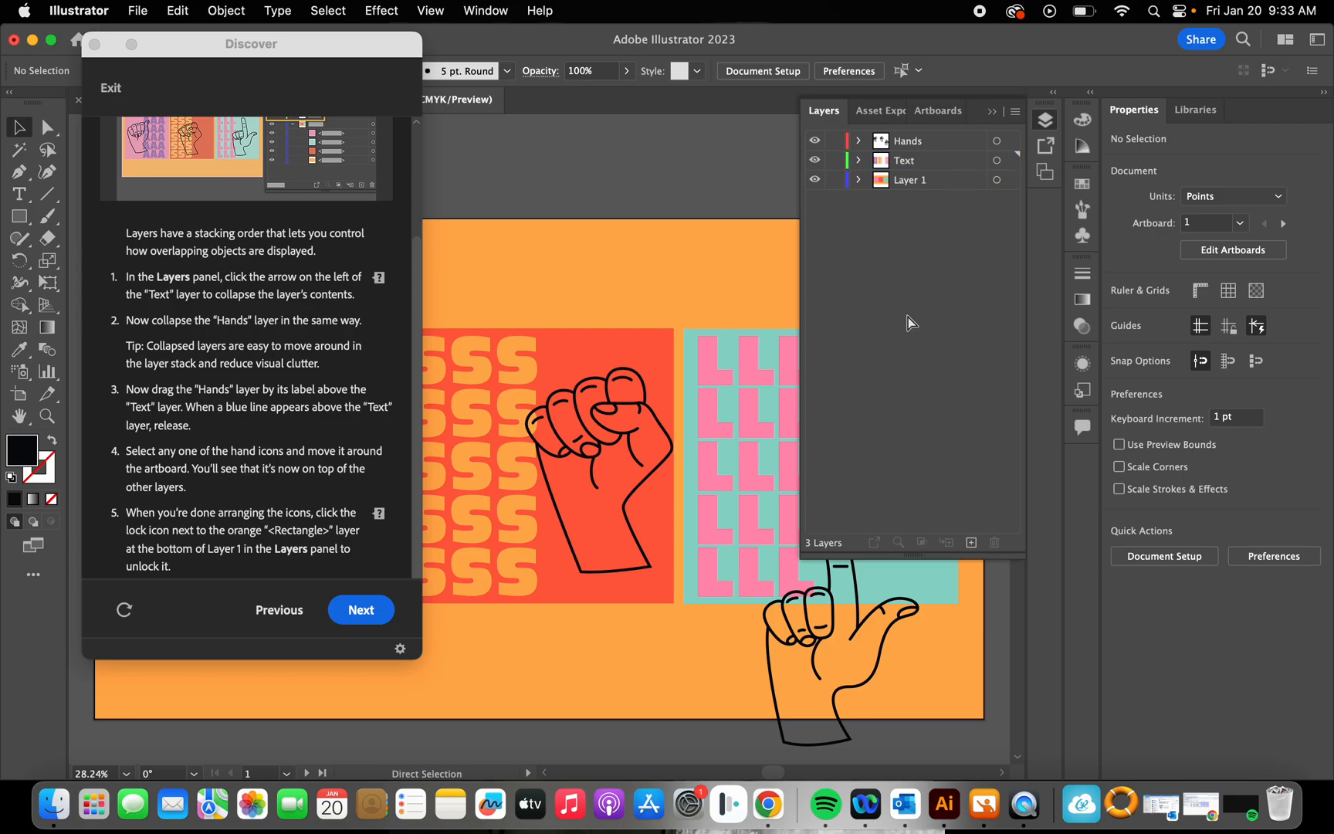
left_click_drag(907, 147, 910, 164)
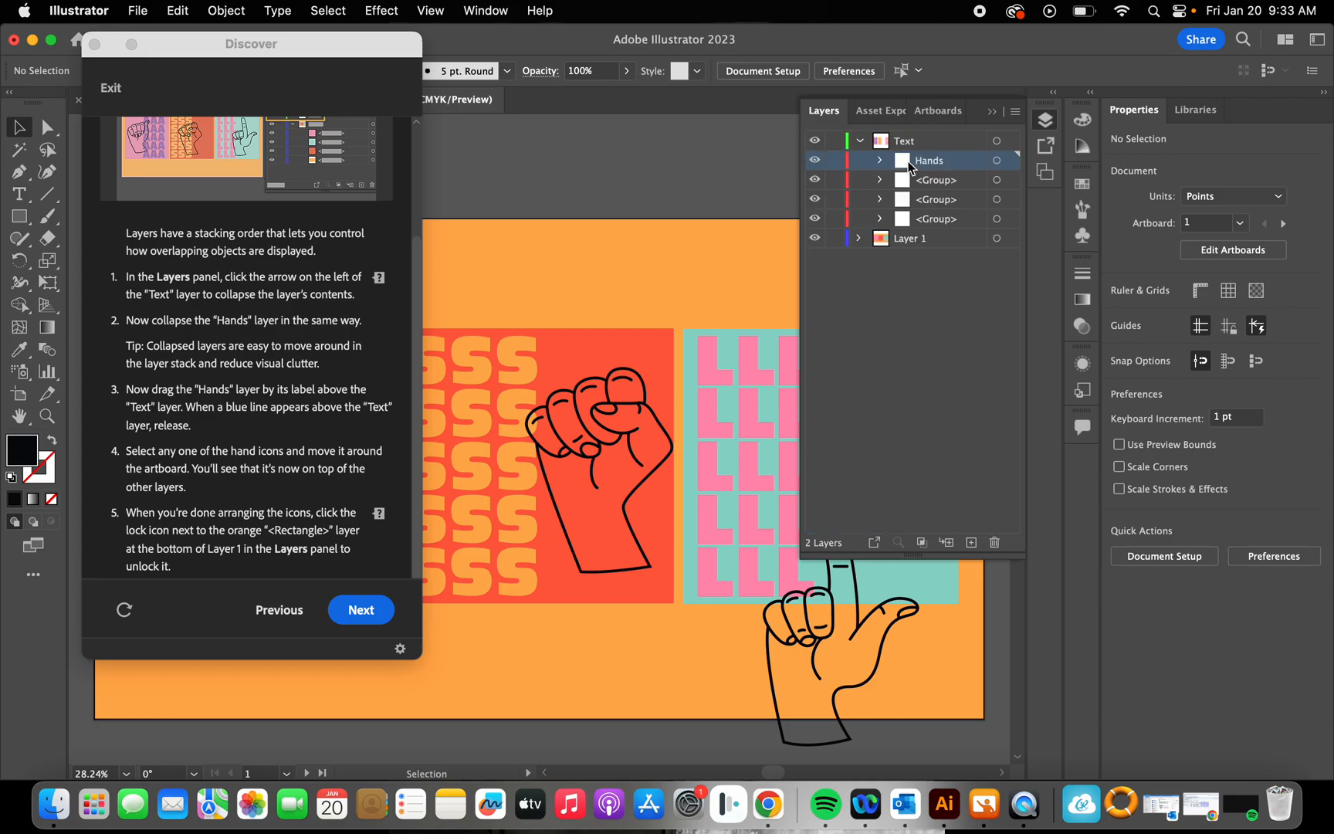
left_click_drag(924, 166, 911, 135)
left_click(920, 317)
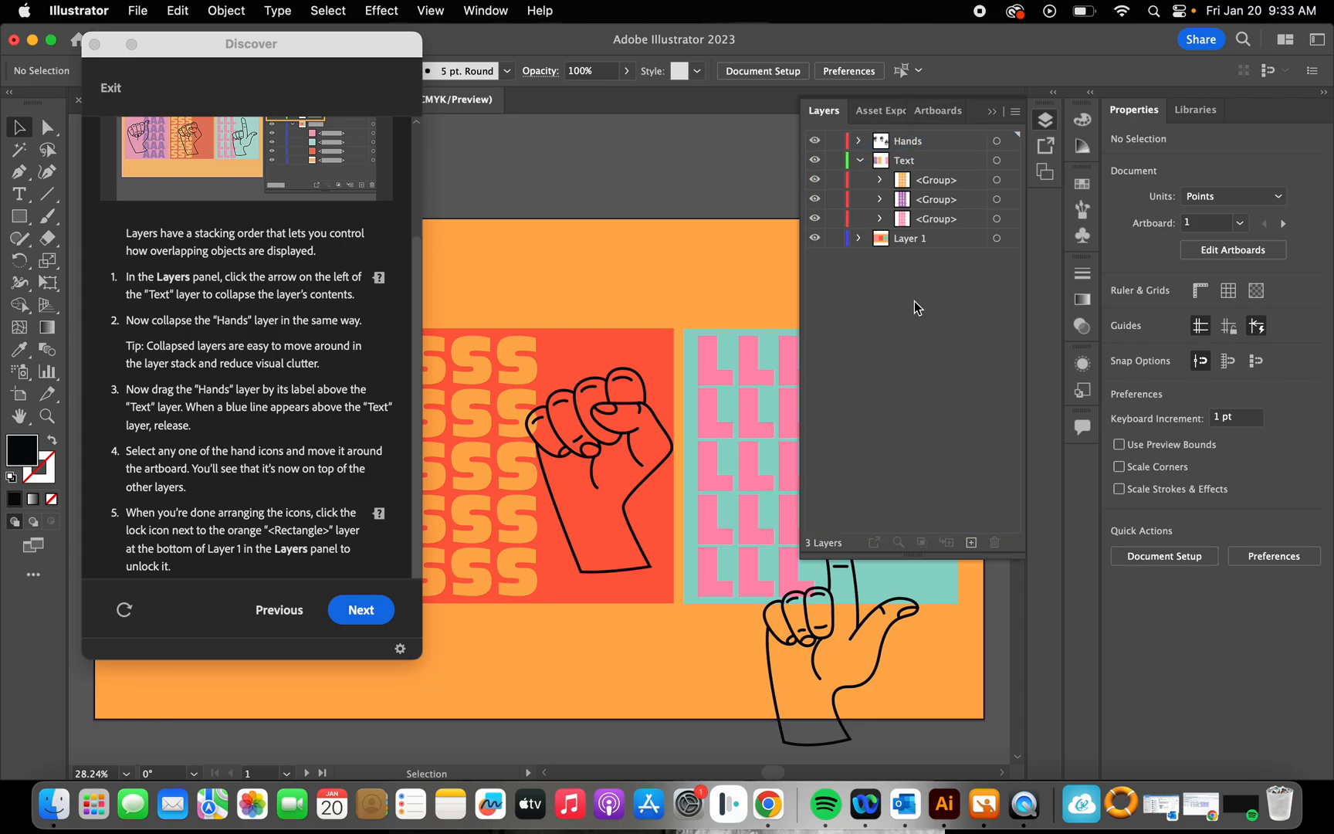
left_click(859, 160)
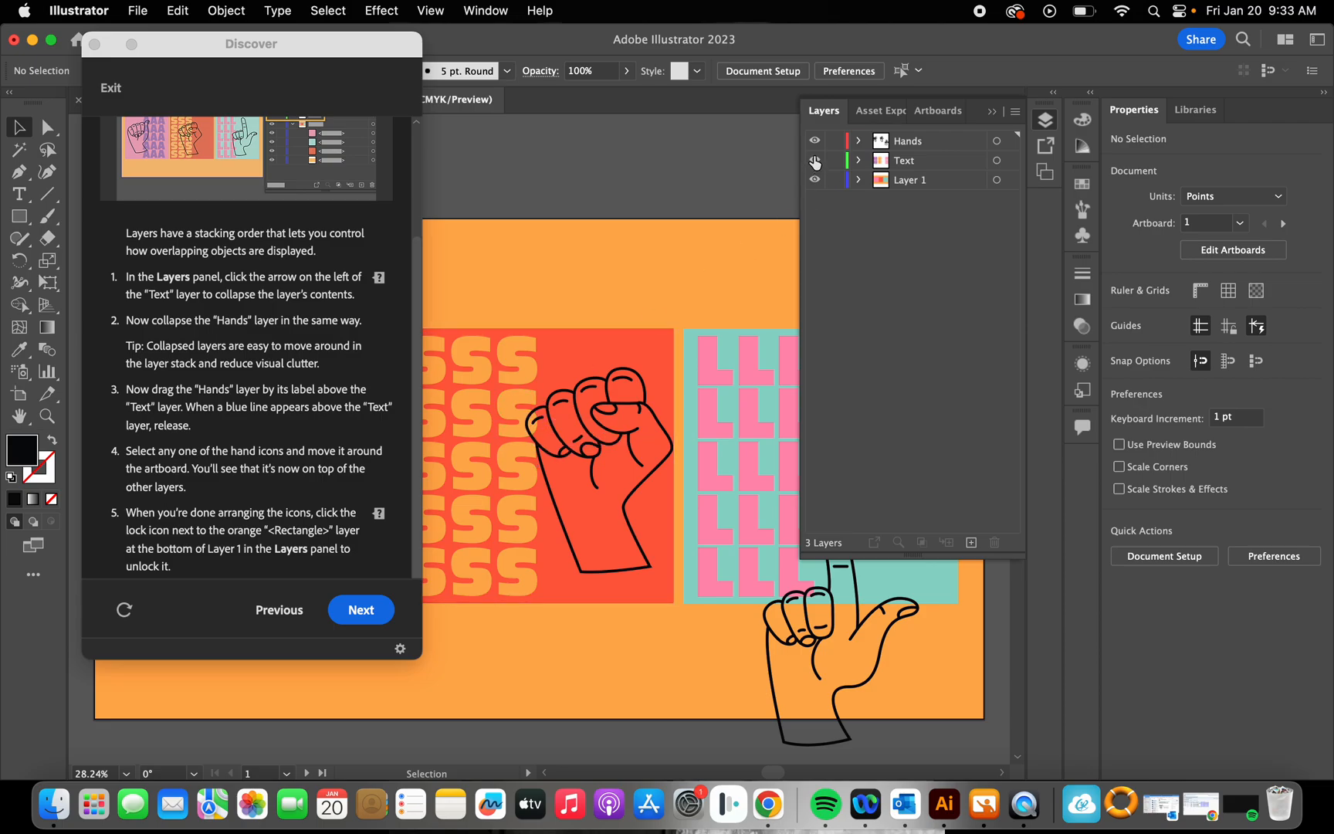
Step: Move the L-shaped hand in the Hands layer onto the teal rectangle, at about X 1692 pt, Y 529 pt
left_click(857, 141)
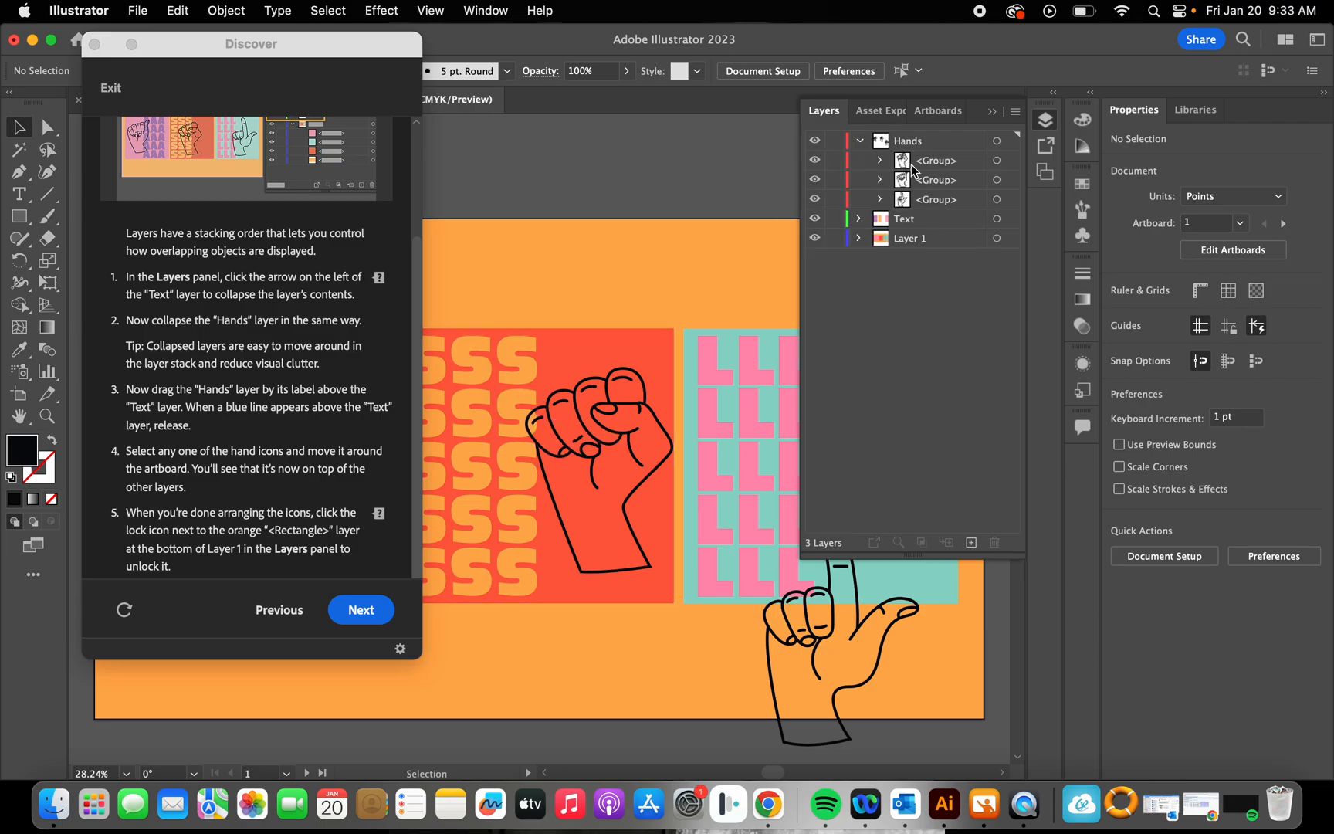
left_click(932, 200)
left_click_drag(872, 618, 852, 528)
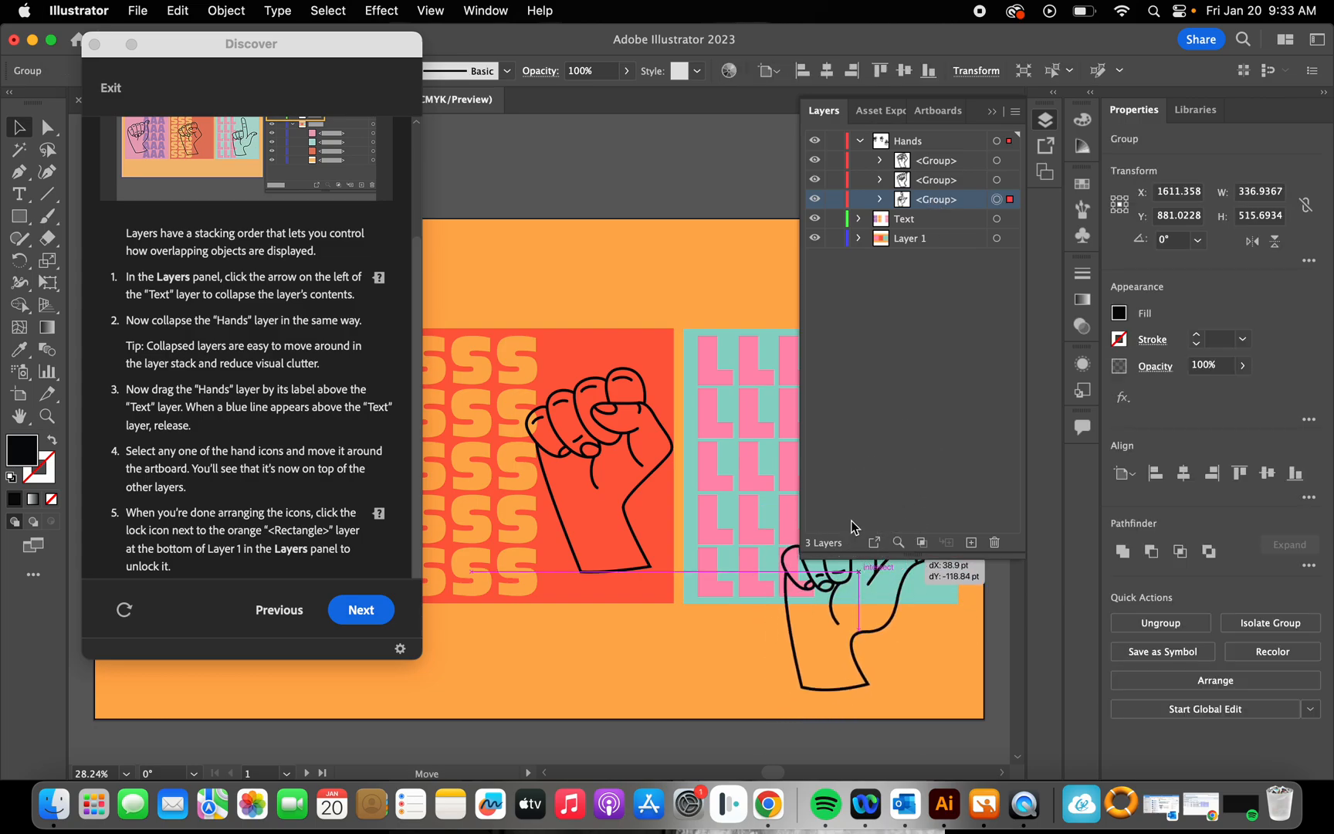
left_click_drag(981, 122, 991, 112)
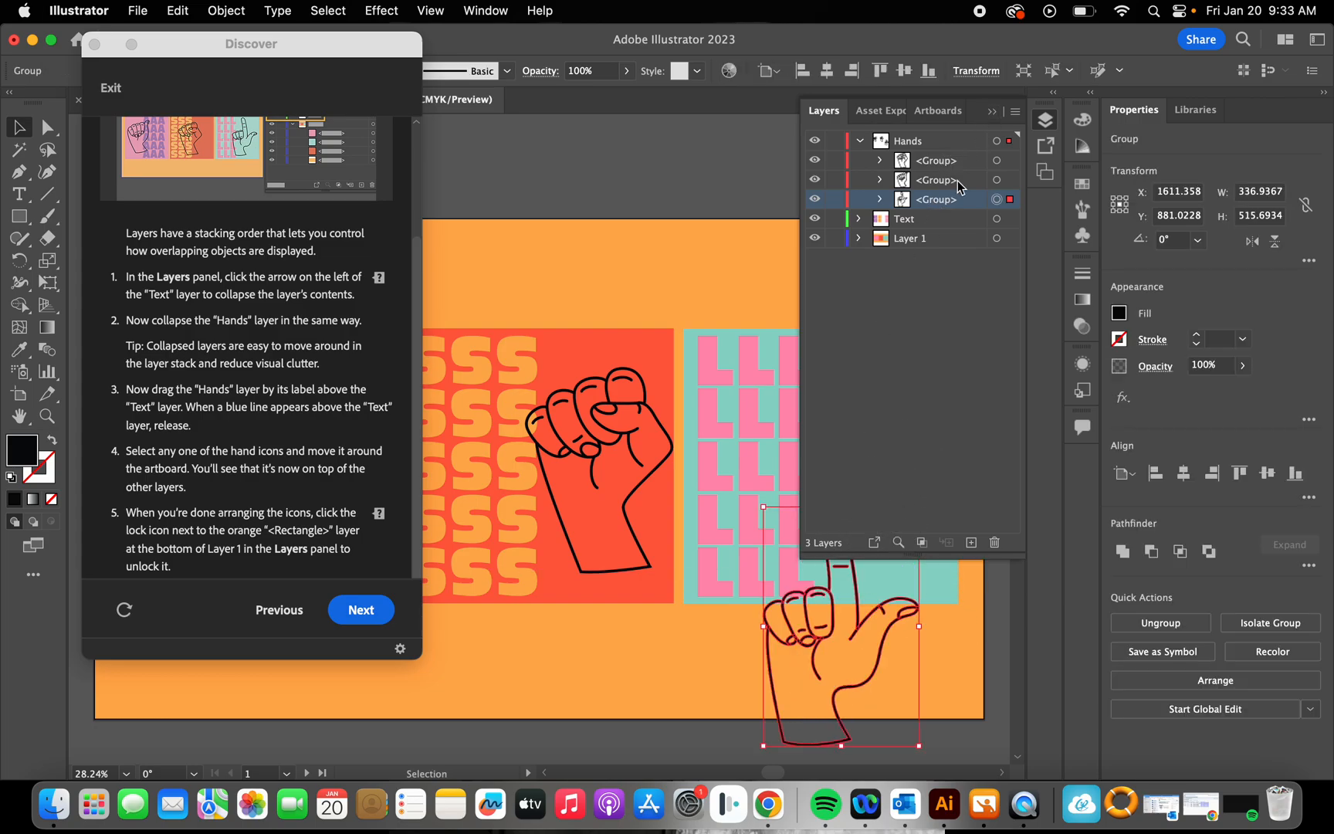
left_click(993, 114)
left_click_drag(872, 679, 899, 550)
Step: Move the A-shaped hand on the pink rectangle to about X 299 pt, Y 523 pt
left_click_drag(332, 45, 5, 103)
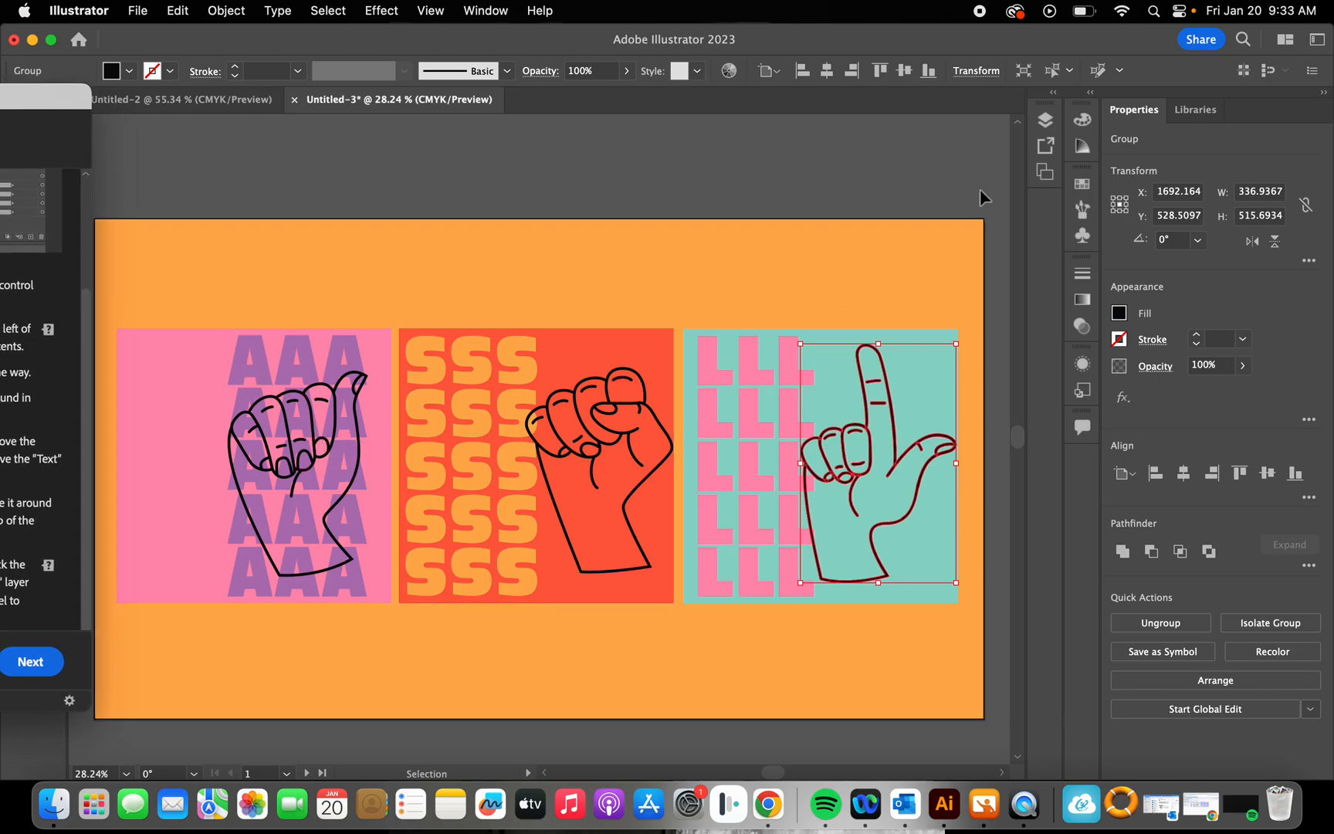
left_click(1044, 124)
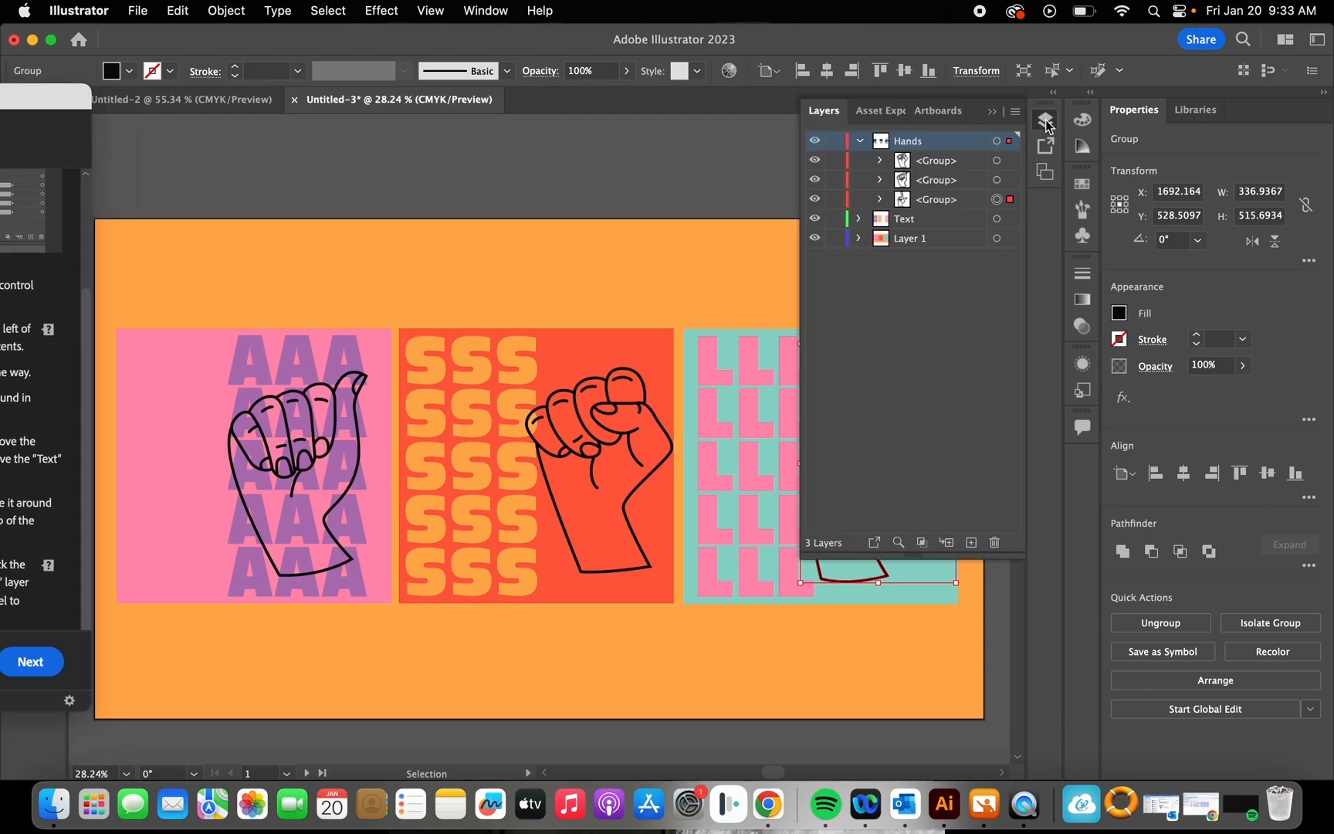
left_click(943, 160)
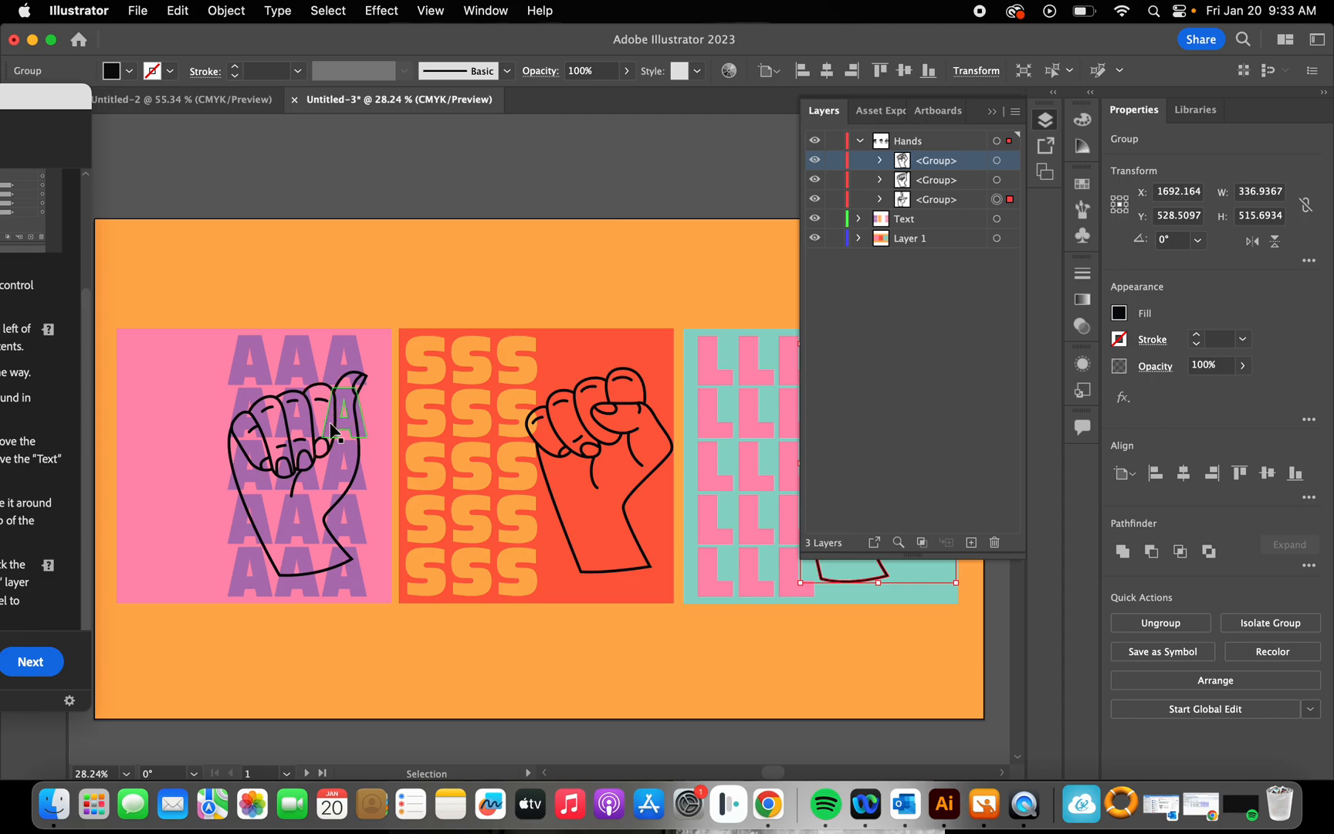
left_click_drag(340, 554, 273, 528)
Step: Collapse the contents of the Hands layer and finish the "Reordering layers" page to complete the tutorial
left_click_drag(83, 98, 336, 35)
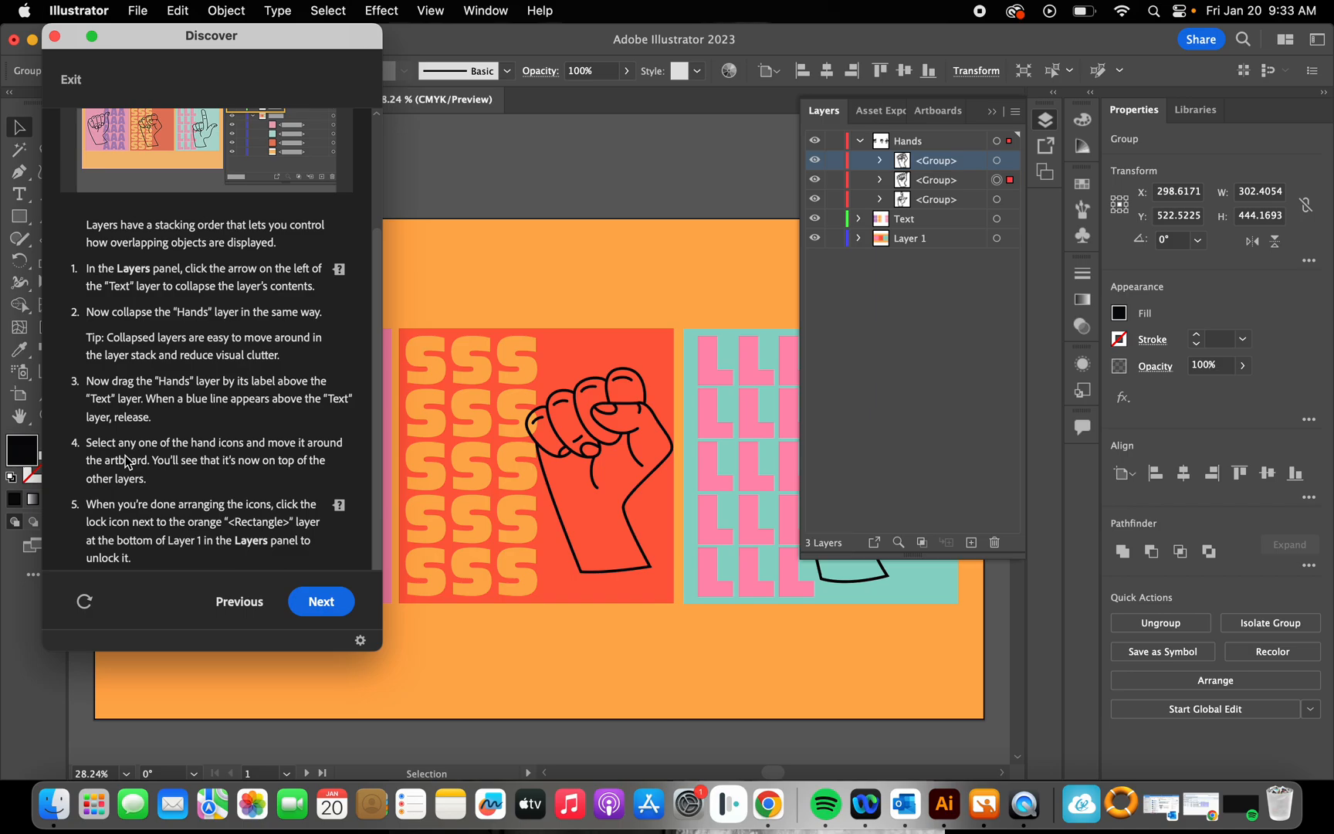
left_click(860, 140)
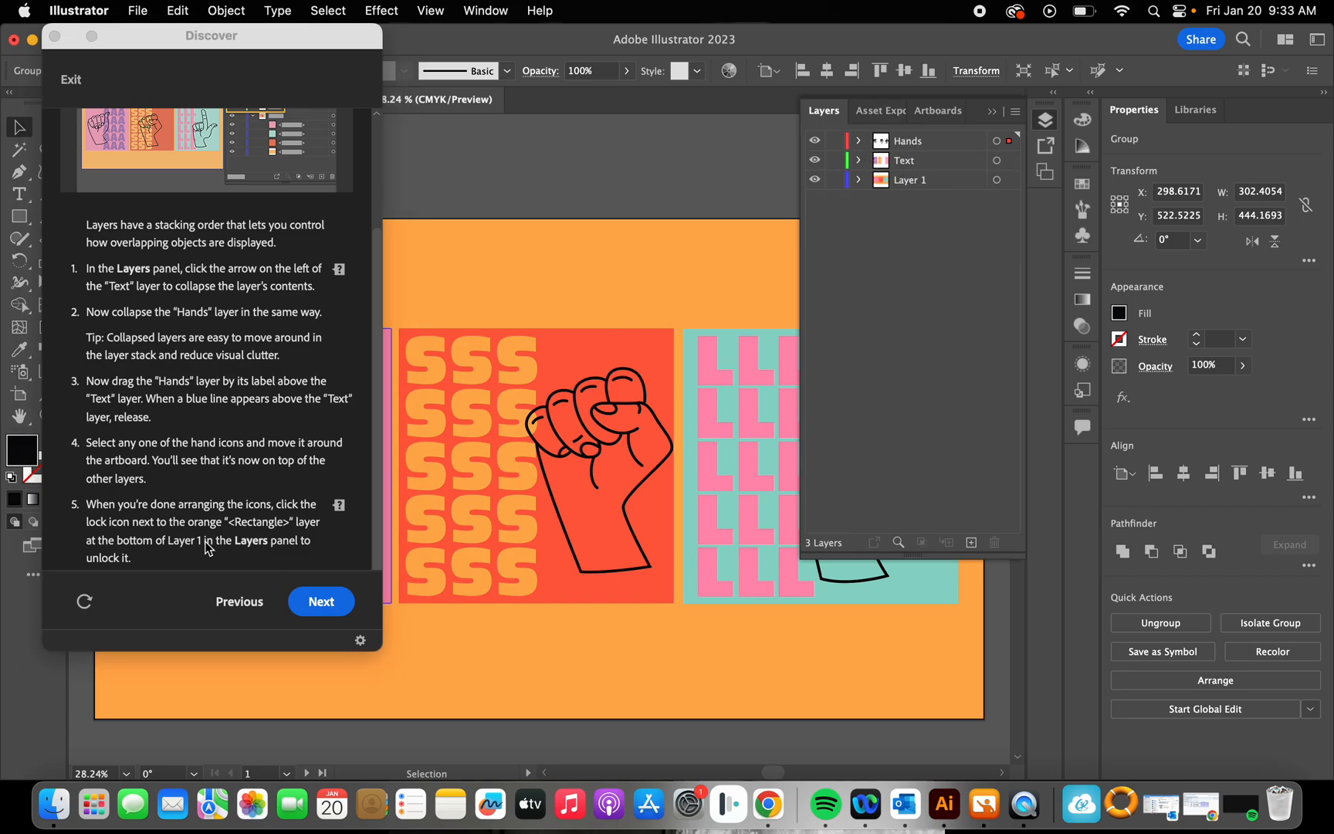
scroll(279, 267, "up", 4)
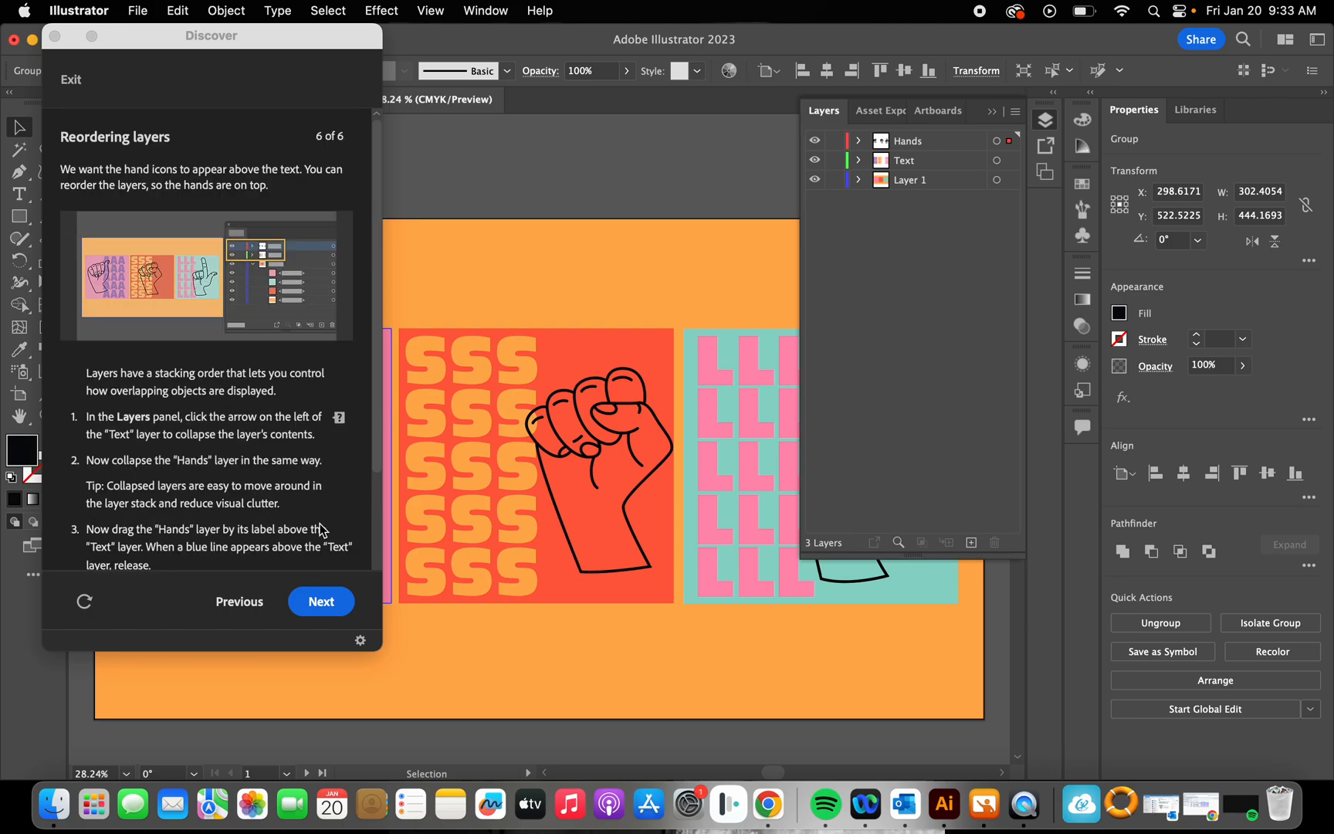
left_click(307, 594)
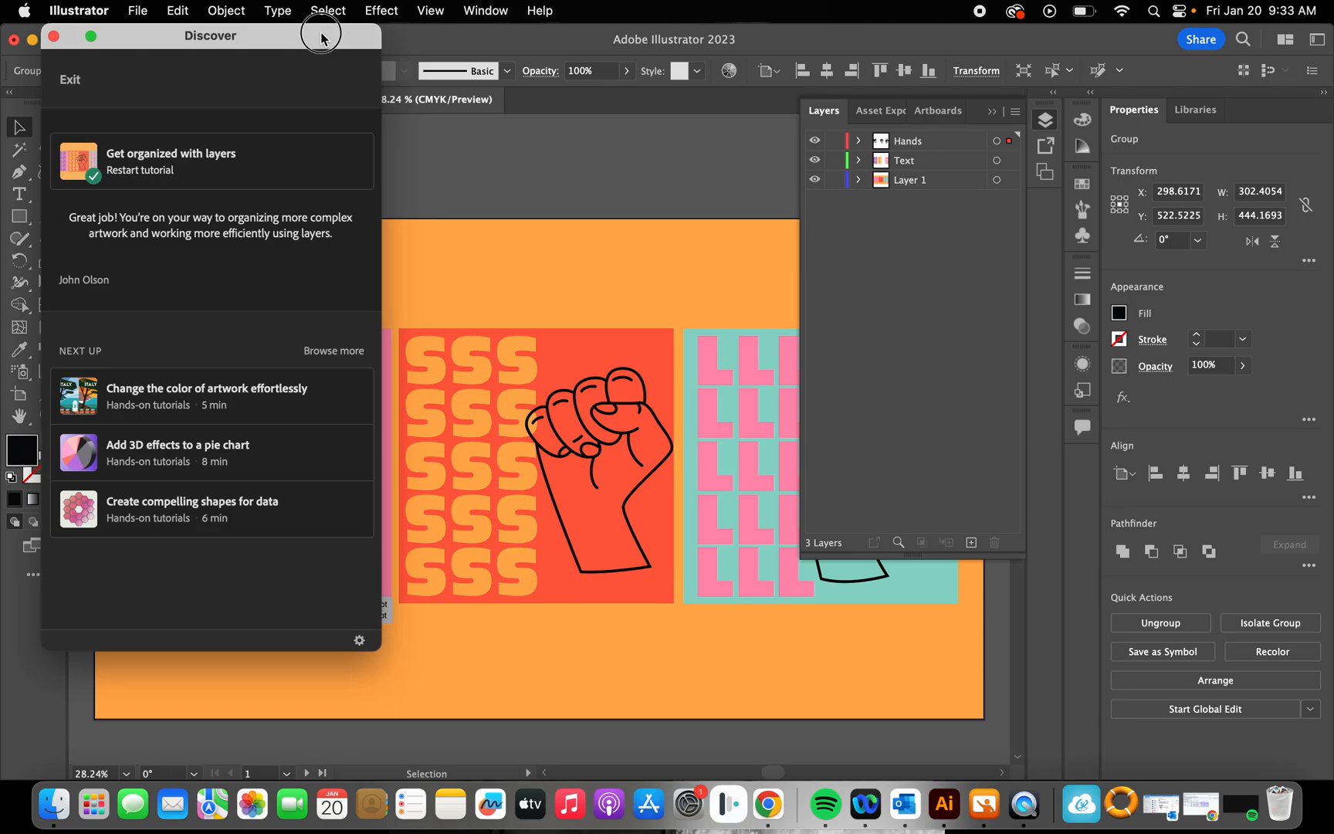
Step: Uncover the artwork by moving the Discover window aside and hiding the layer list
left_click_drag(323, 32, 321, 152)
left_click_drag(208, 166, 518, 77)
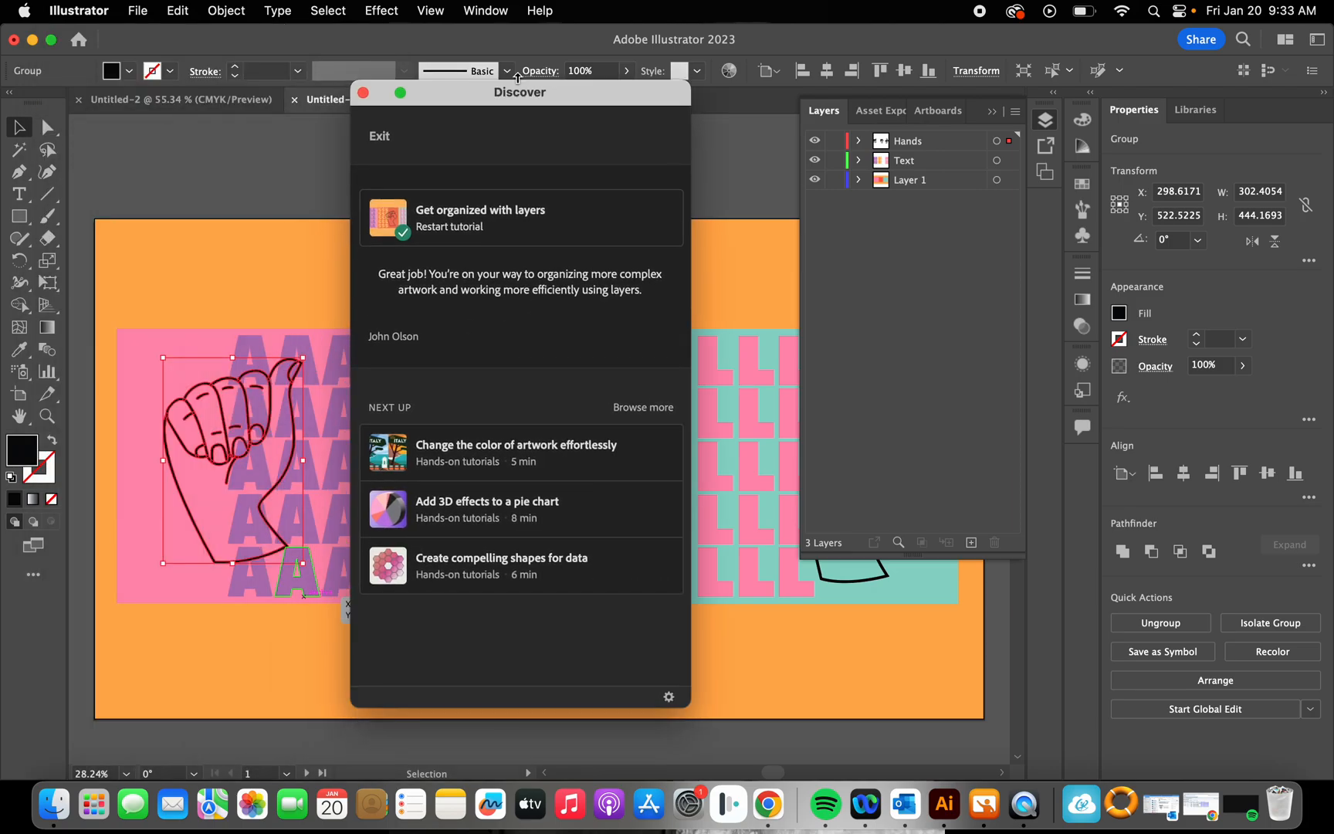
left_click(991, 113)
left_click_drag(498, 103, 1114, 117)
scroll(726, 189, "down", 2)
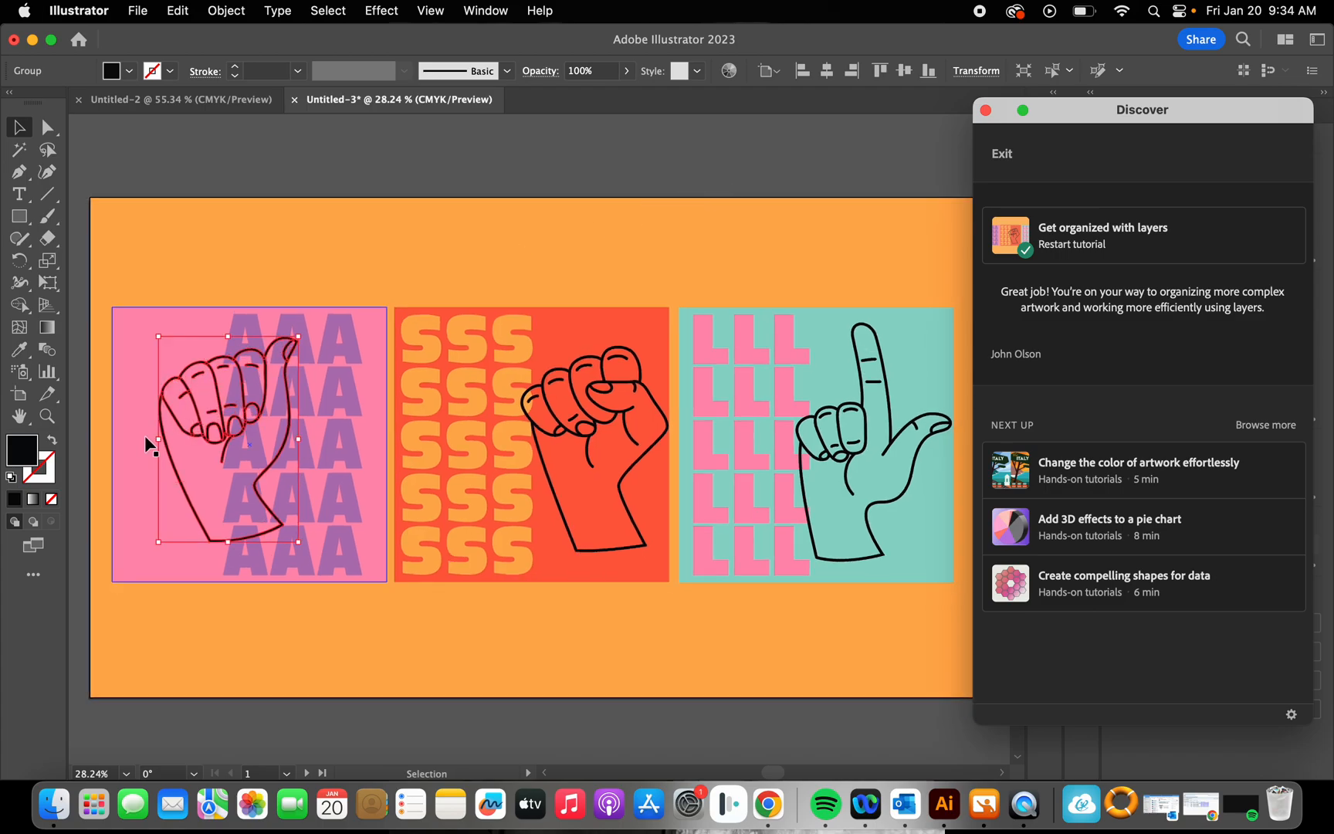
Step: Deselect the artwork and capture a screenshot of the artboard with all three hand designs
left_click(17, 125)
left_click(212, 152)
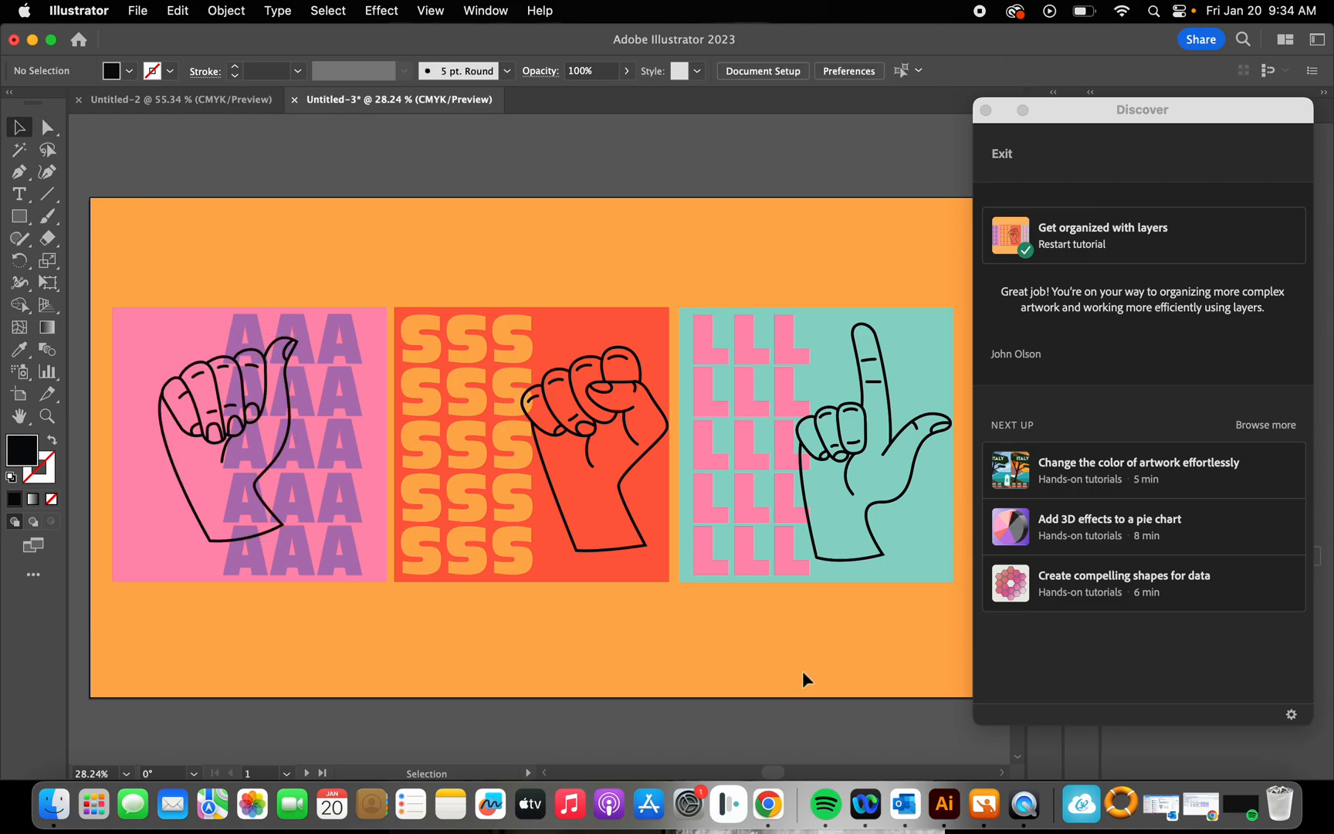
left_click(150, 170)
left_click(21, 194)
left_click(25, 131)
left_click_drag(81, 187, 969, 695)
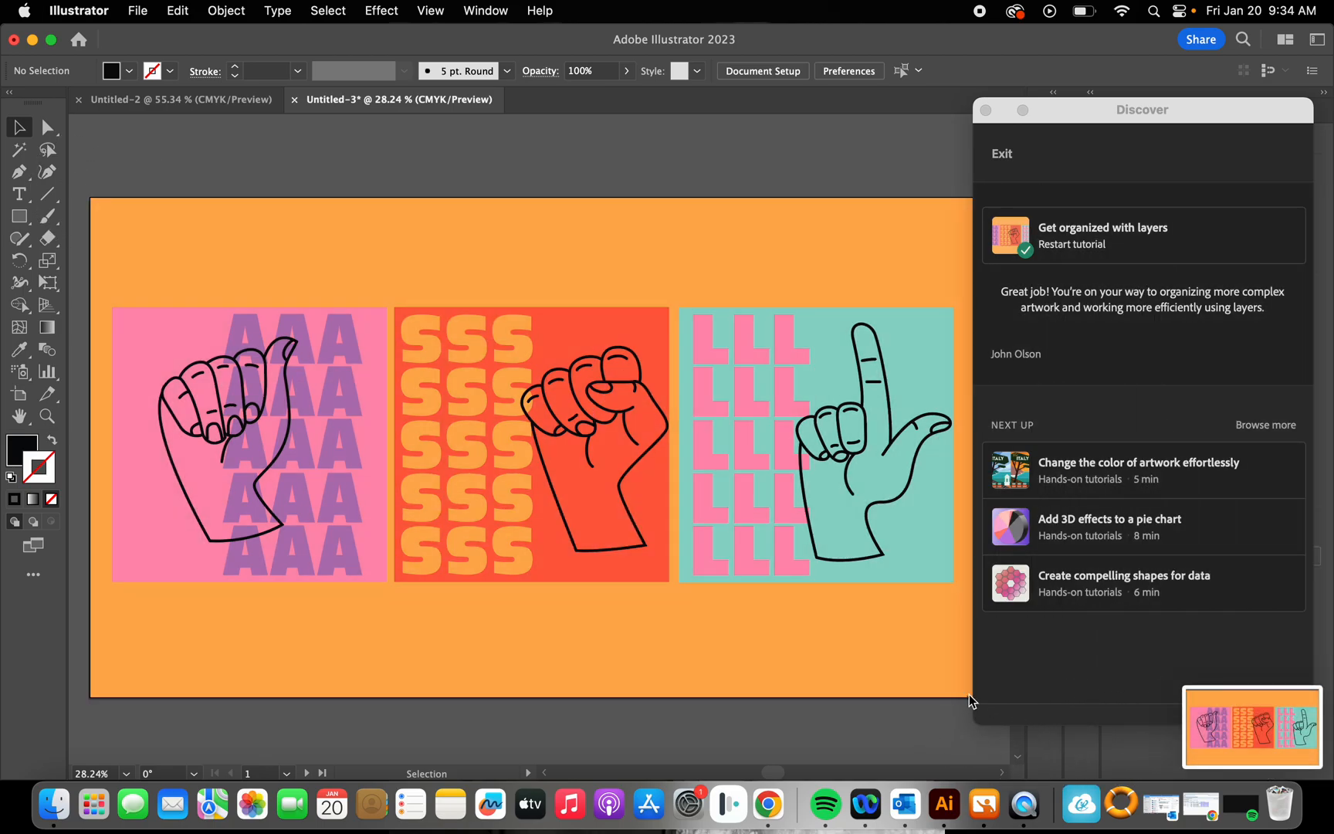